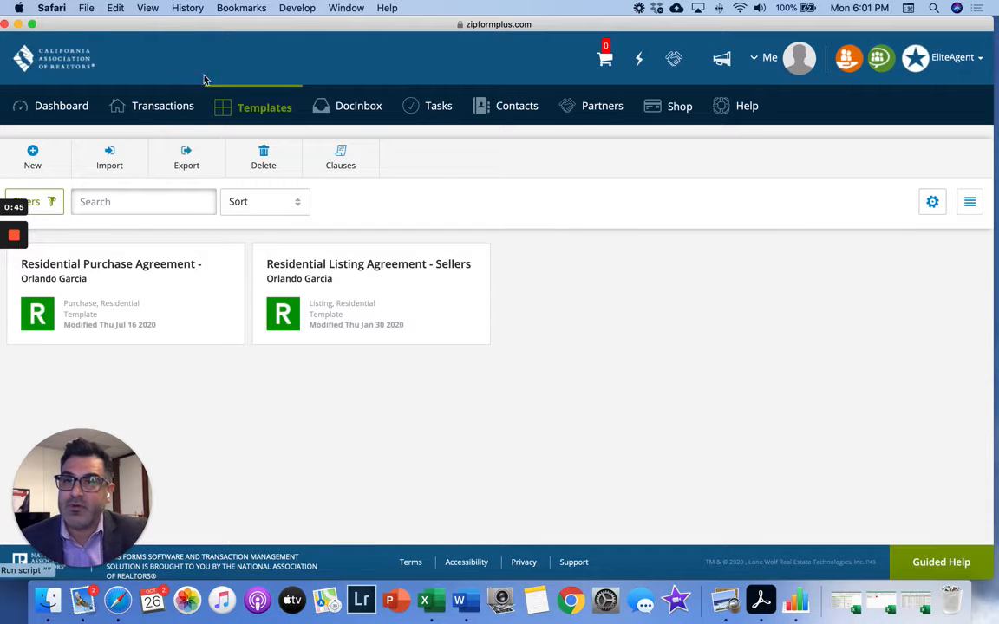
- Reload the Templates page listing the Residential Purchase and Residential Listing Agreement templates
left_click(253, 110)
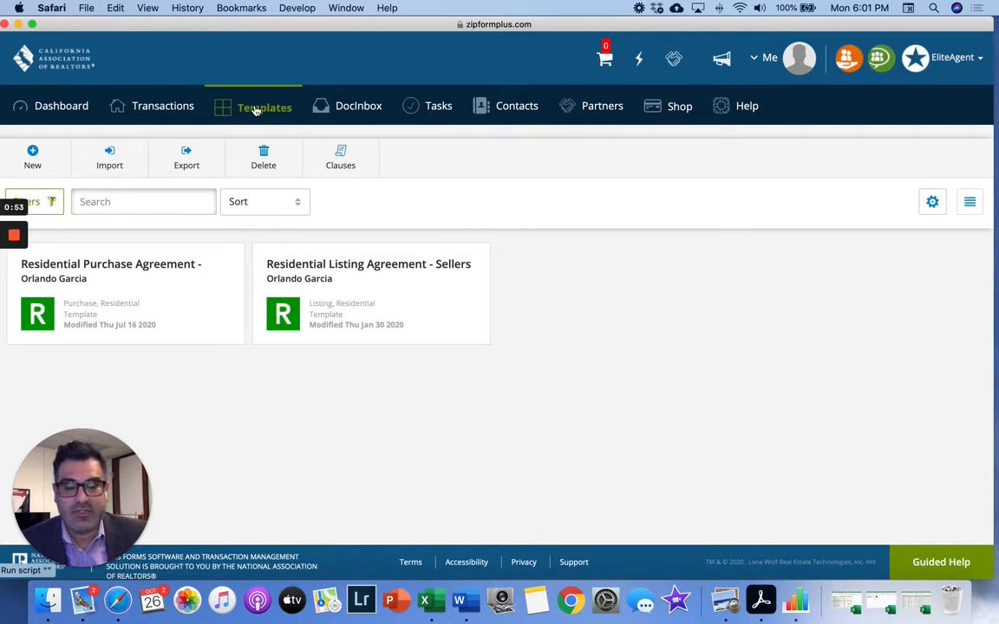
- Create and save a new Purchase or Offer template named 'Test 2020' in the Residential category
left_click(32, 160)
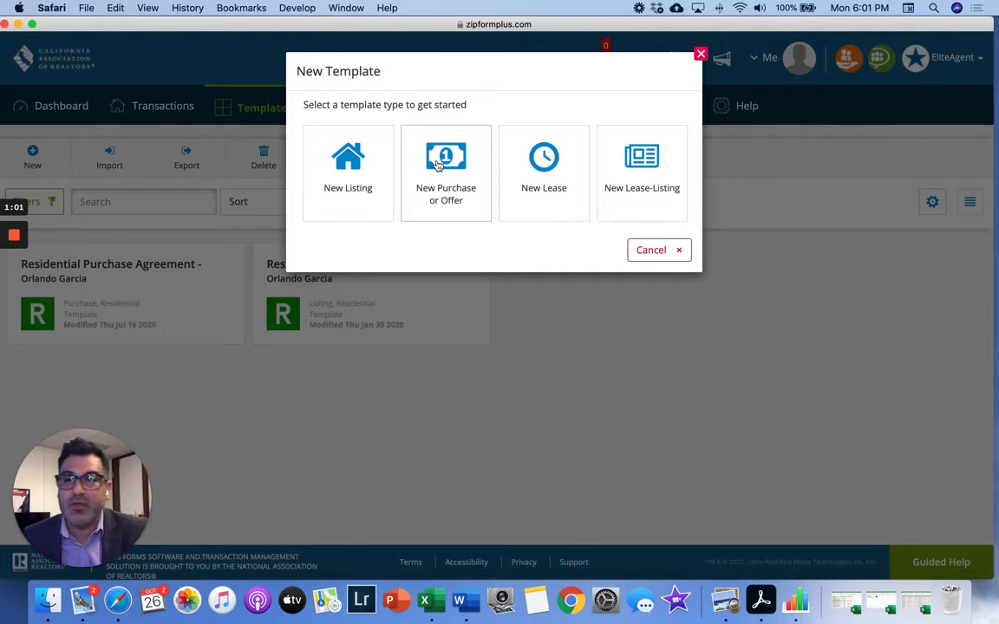
left_click(438, 165)
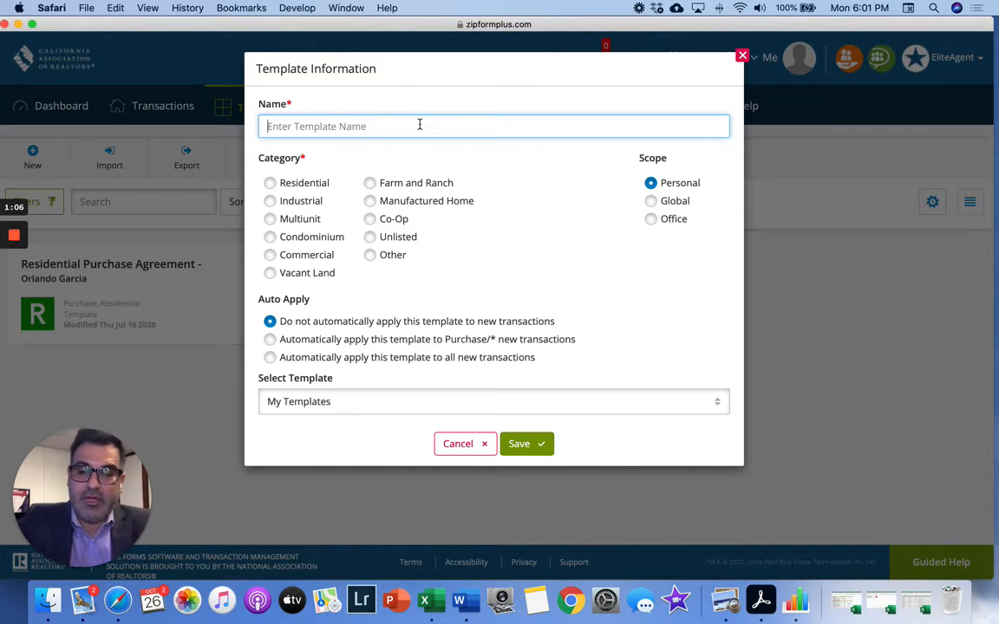
type("Tes")
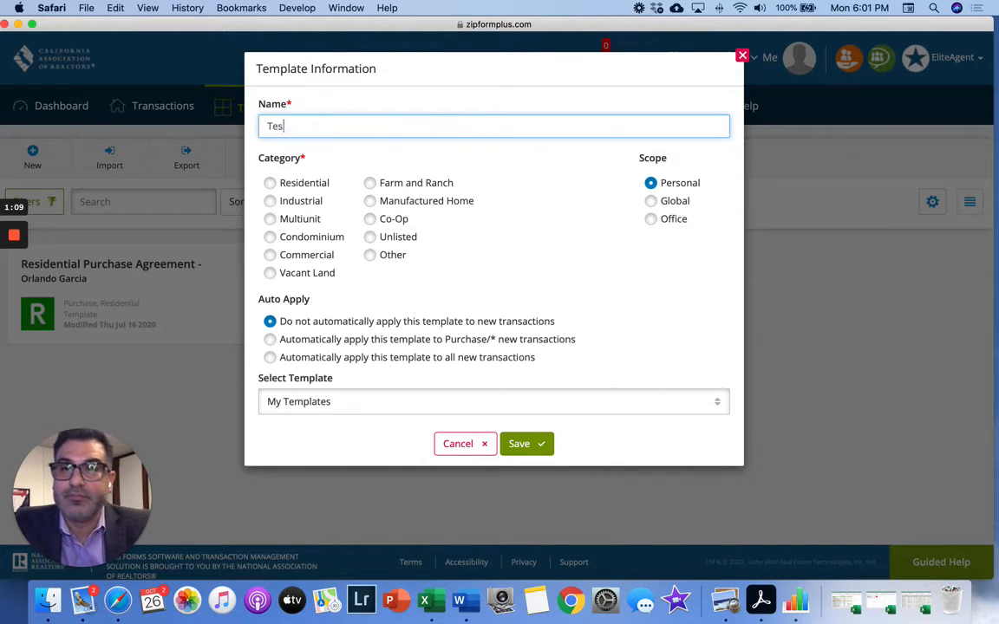
type("t 2020")
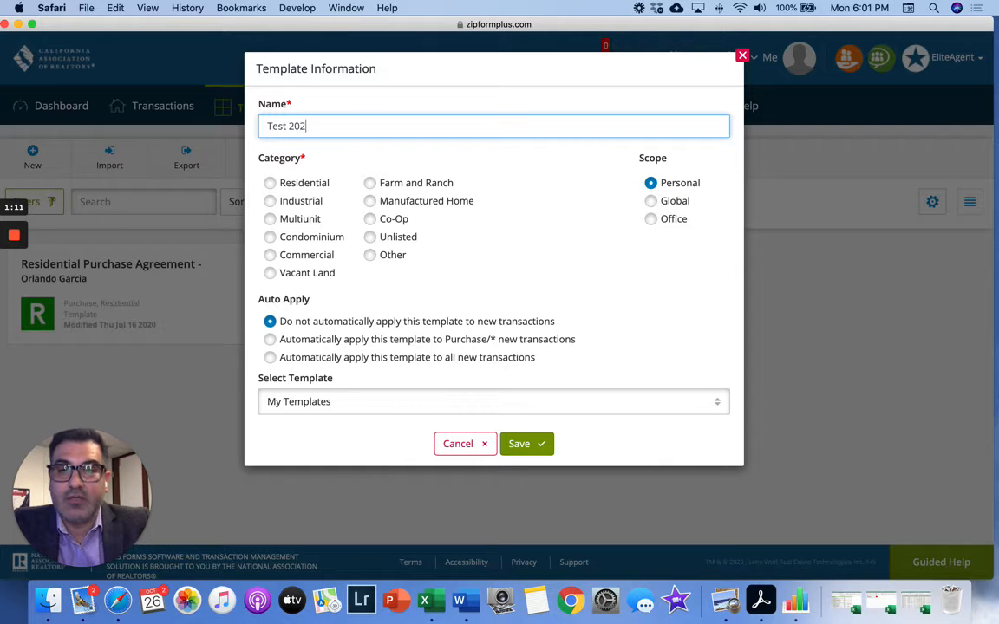
left_click(270, 183)
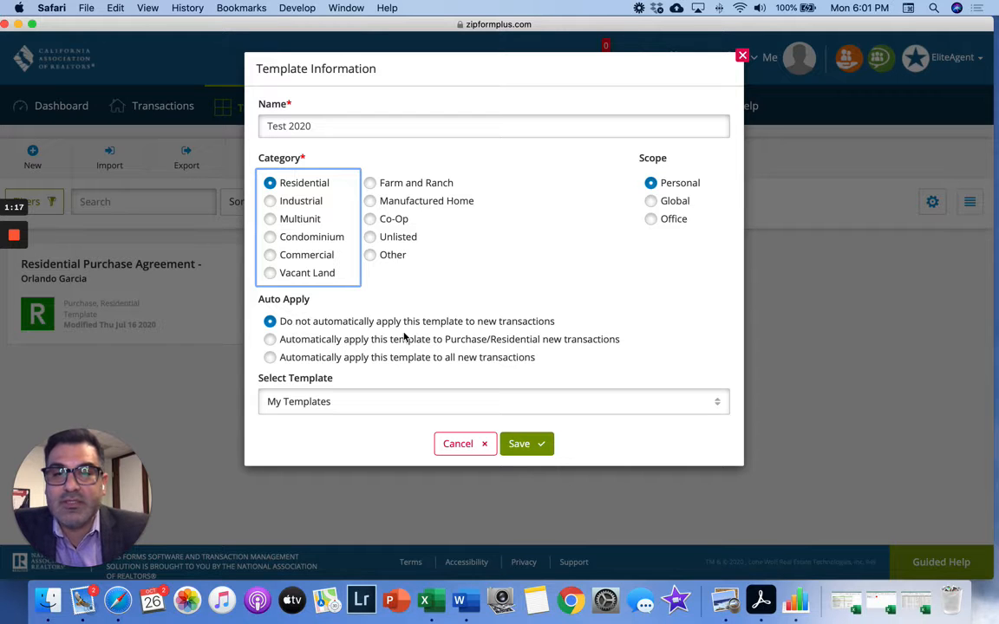
left_click(525, 444)
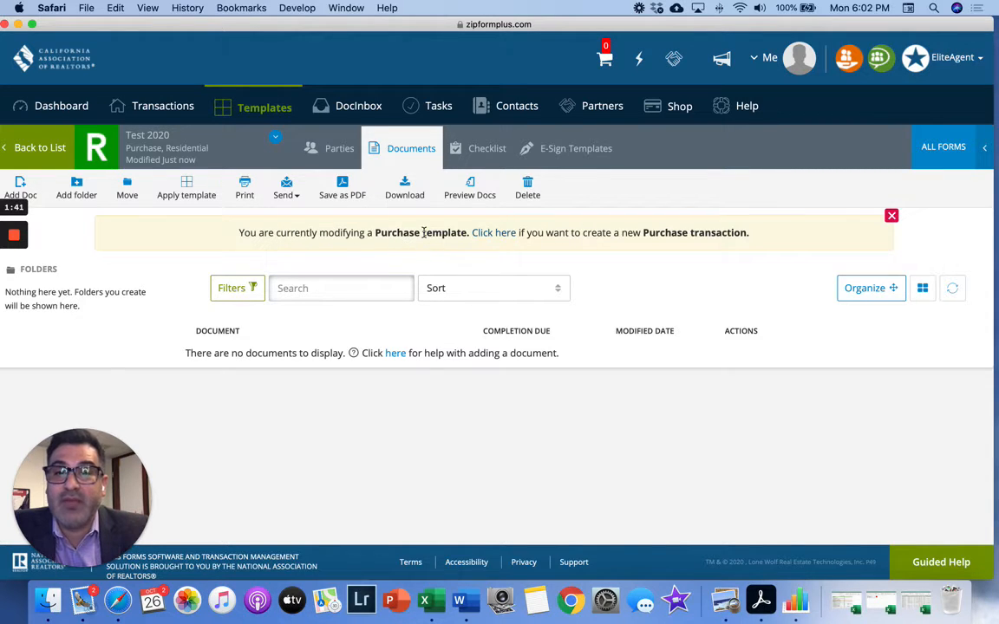
- Search the form library for 'cover' and 'RPA', adding .Cover Sheet and .Residential Purchase Agreement - 12/18
left_click(973, 162)
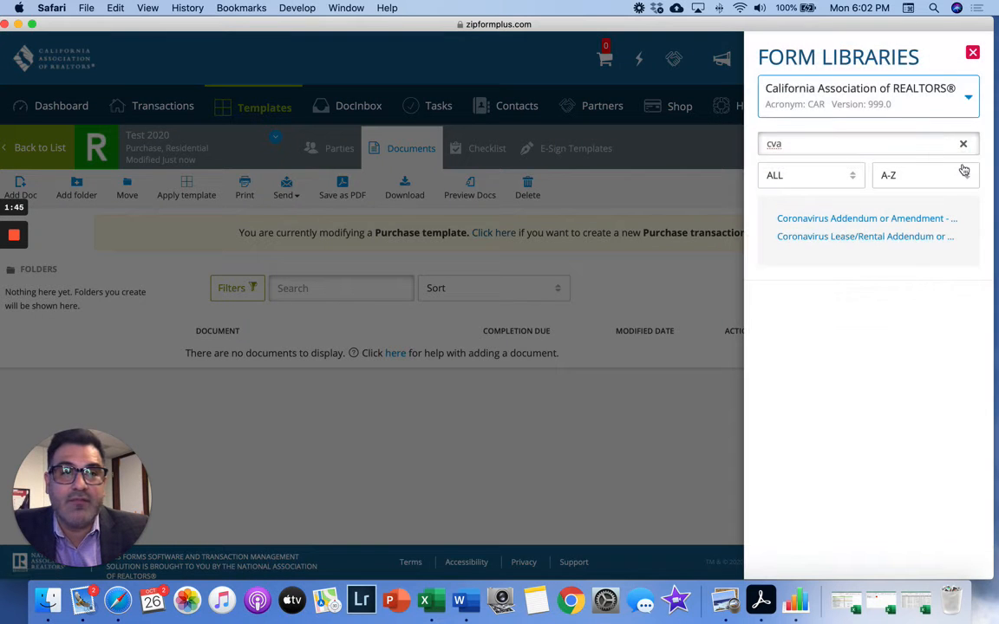
left_click(963, 144)
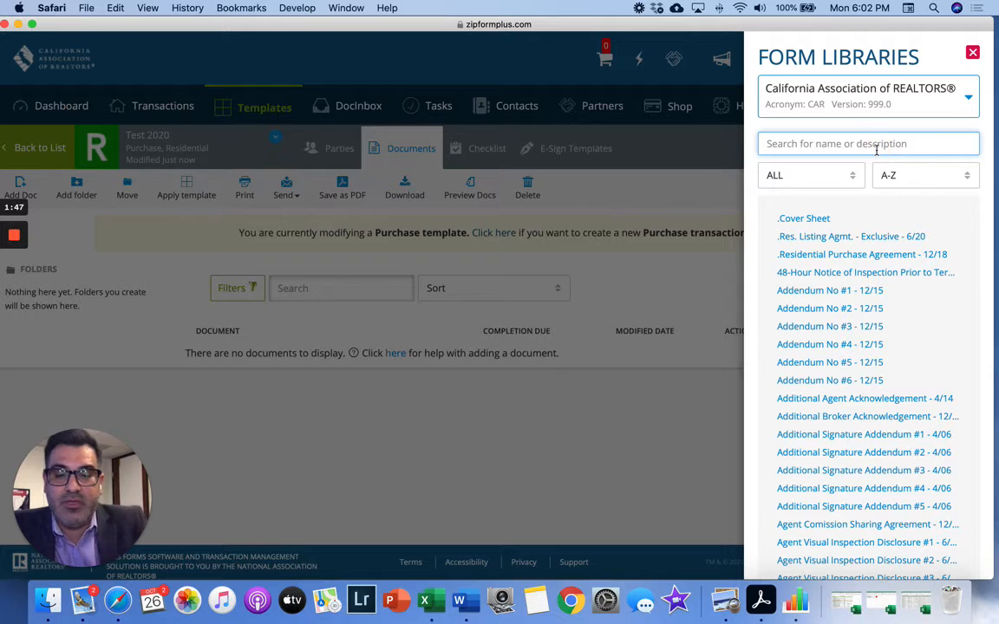
type("cover")
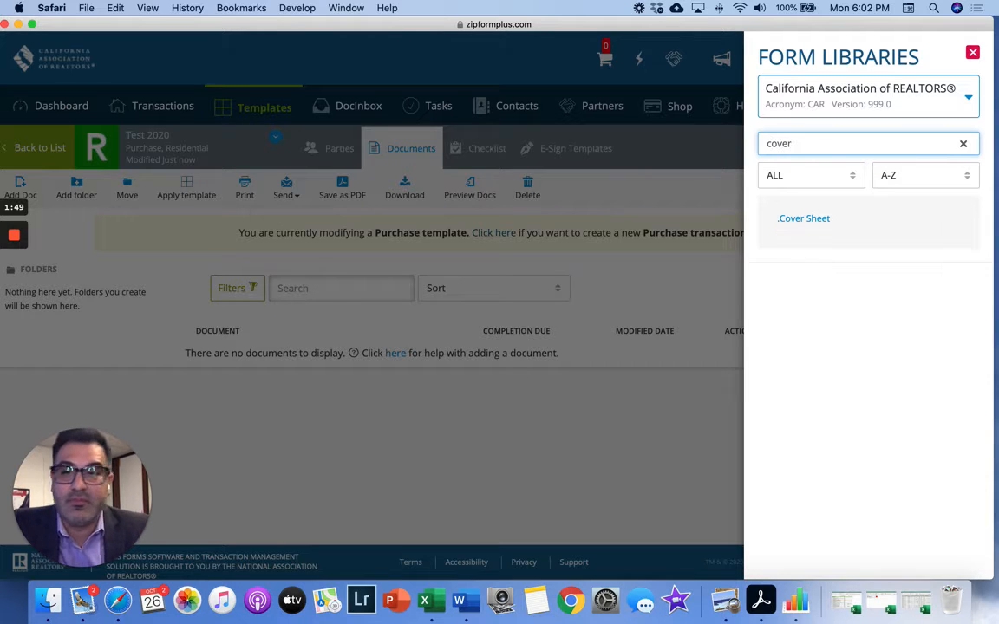
left_click(804, 222)
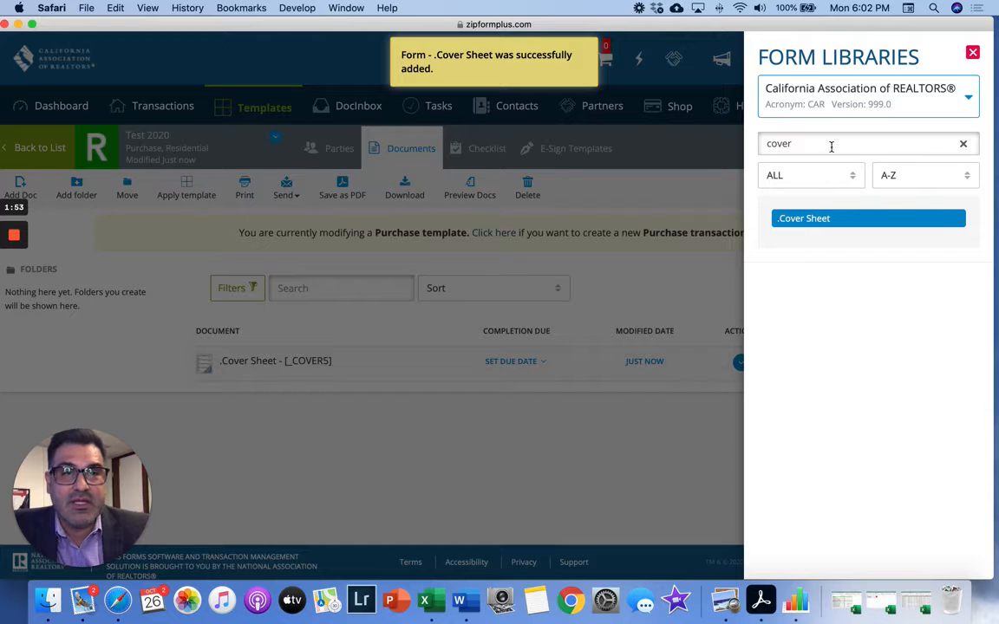
left_click(962, 143)
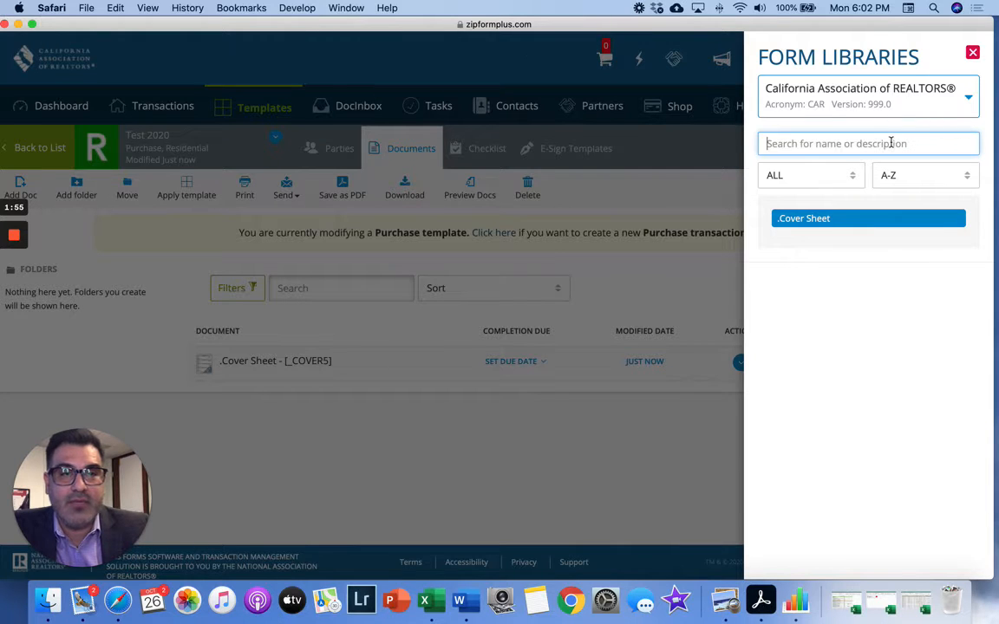
type("RPA")
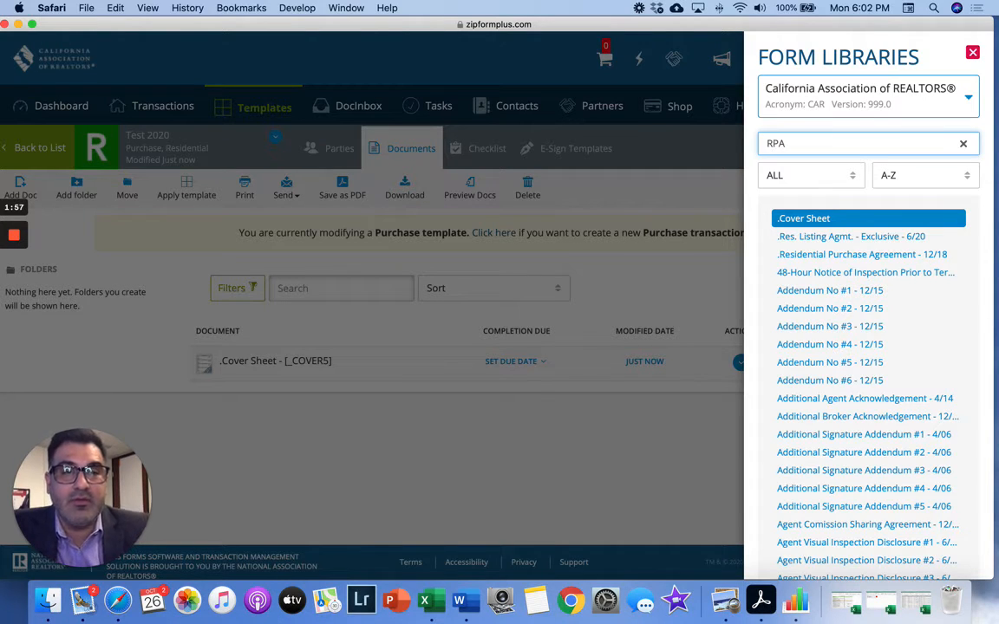
left_click(858, 219)
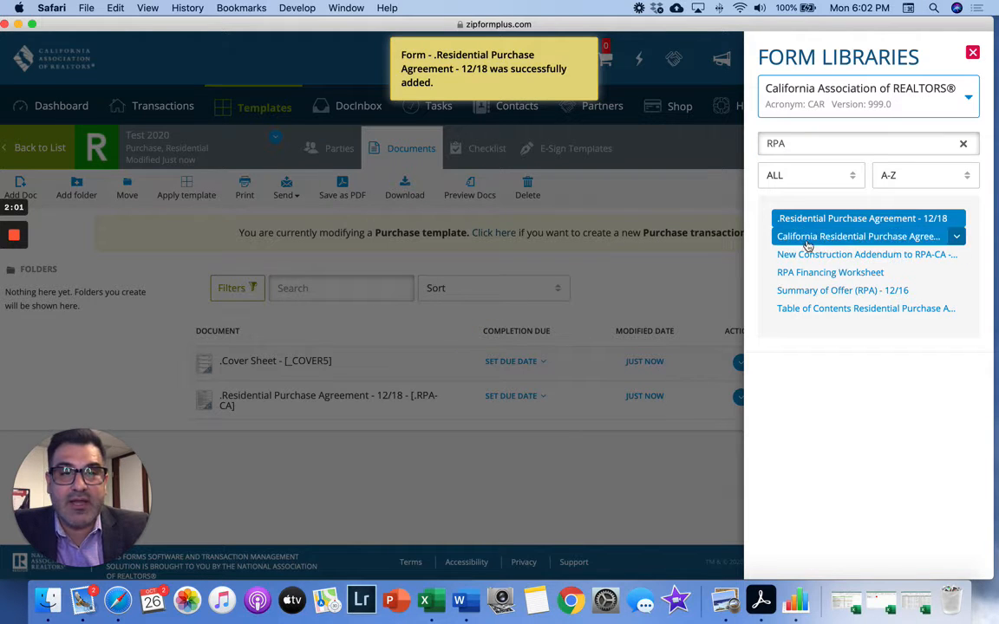
double_click(804, 143)
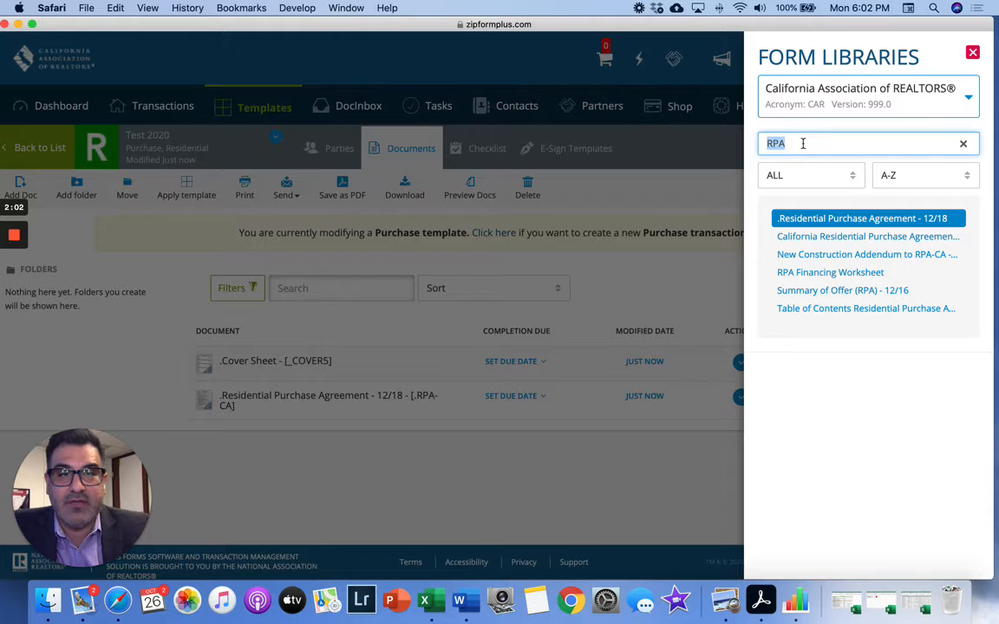
type("Coro")
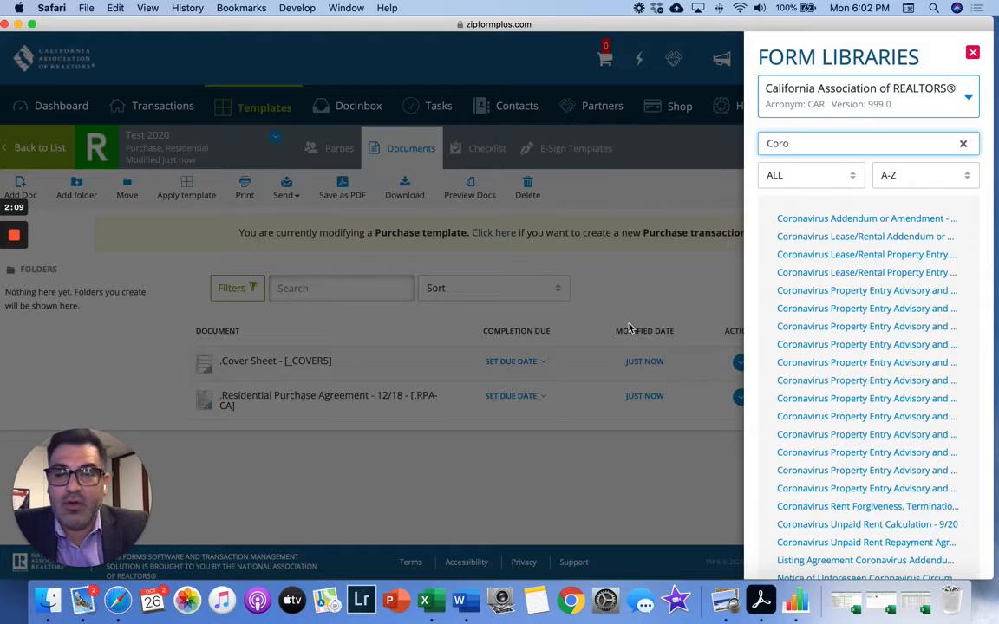
left_click(972, 53)
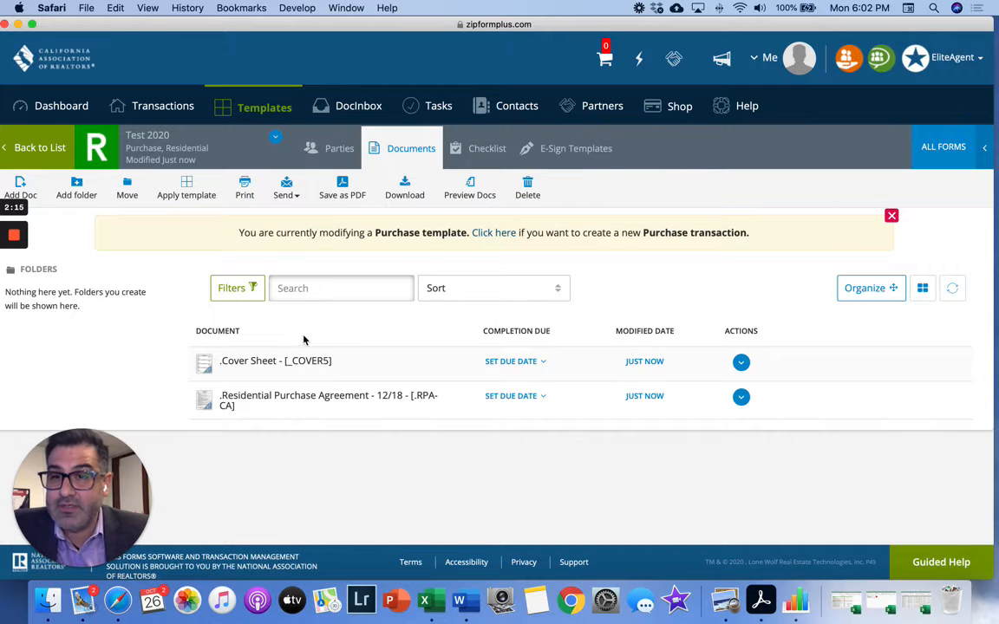
- Open the .Cover Sheet document and scroll down to the Buyer's Broker Information section
left_click(244, 368)
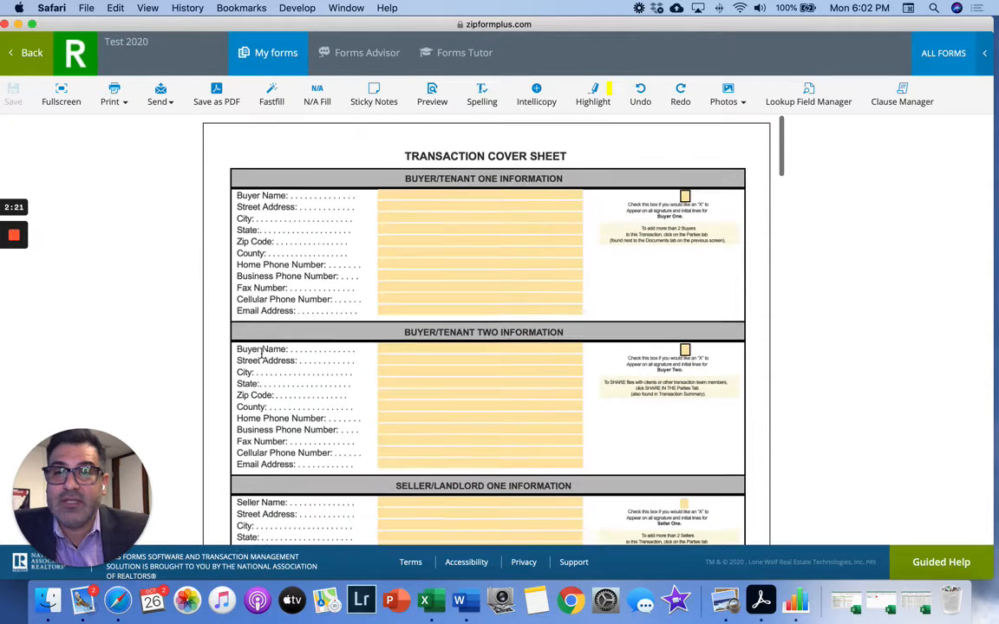
scroll(261, 353, "down", 1)
scroll(261, 353, "down", 5)
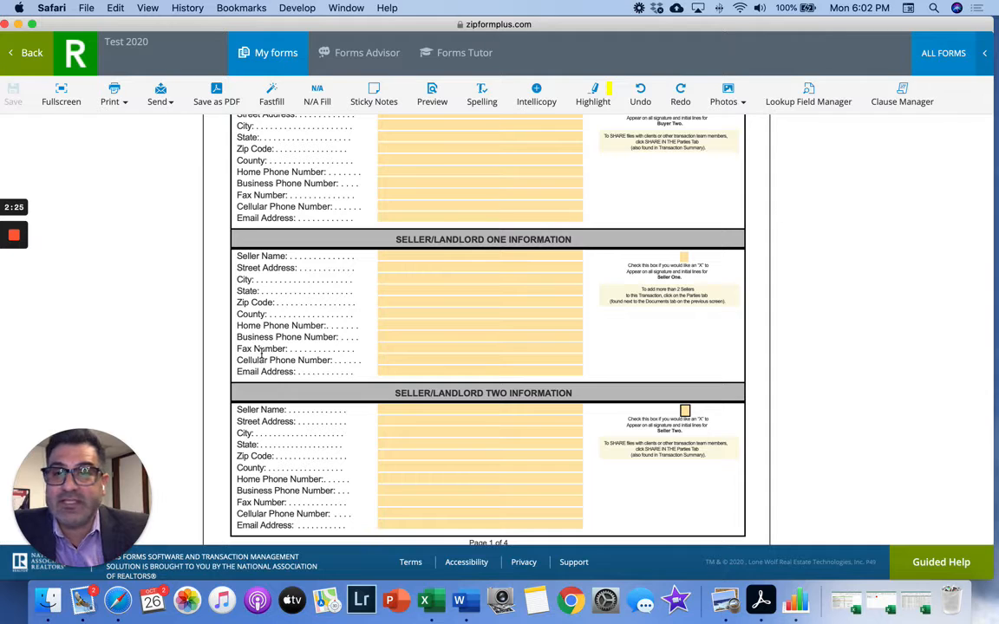
scroll(261, 353, "up", 5)
scroll(261, 353, "down", 10)
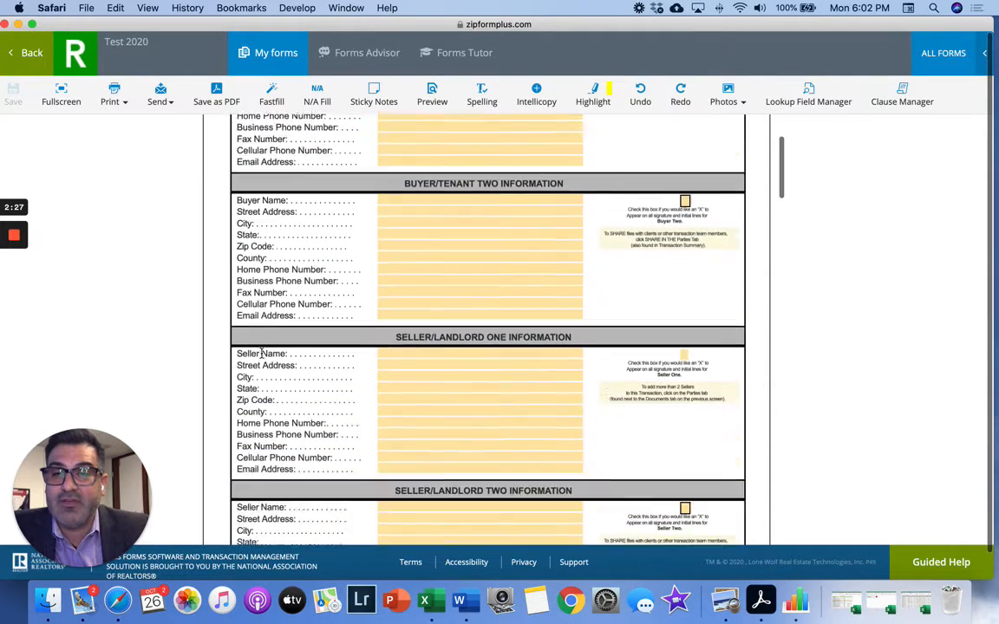
scroll(262, 353, "down", 8)
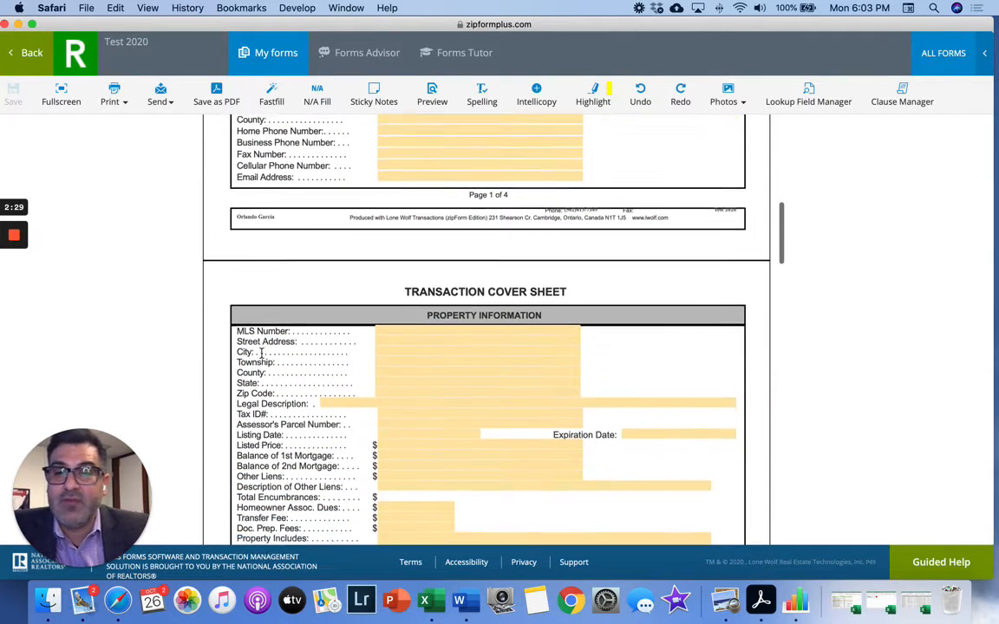
scroll(261, 353, "down", 4)
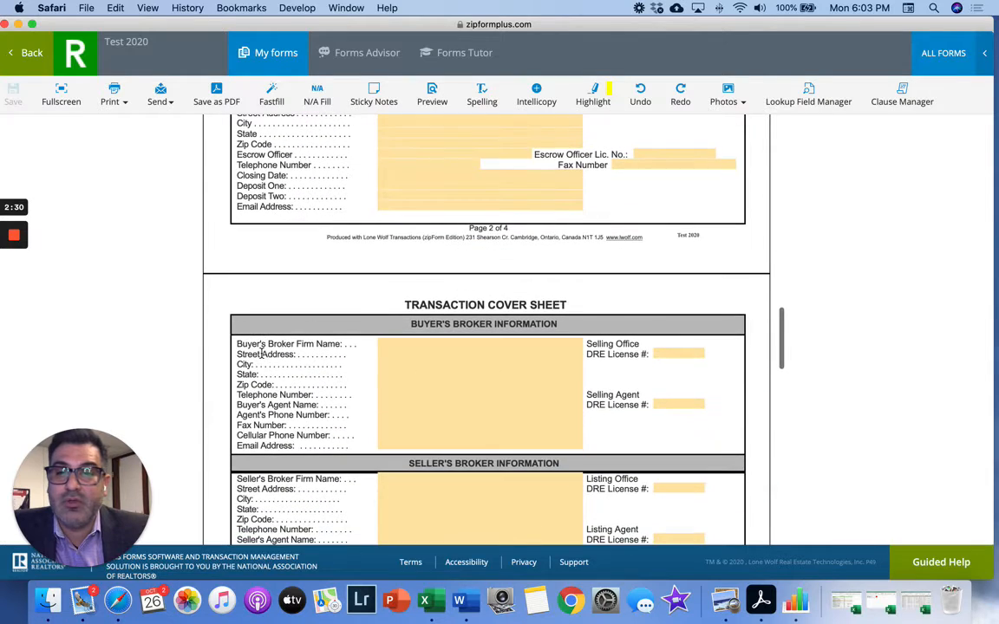
left_click(397, 344)
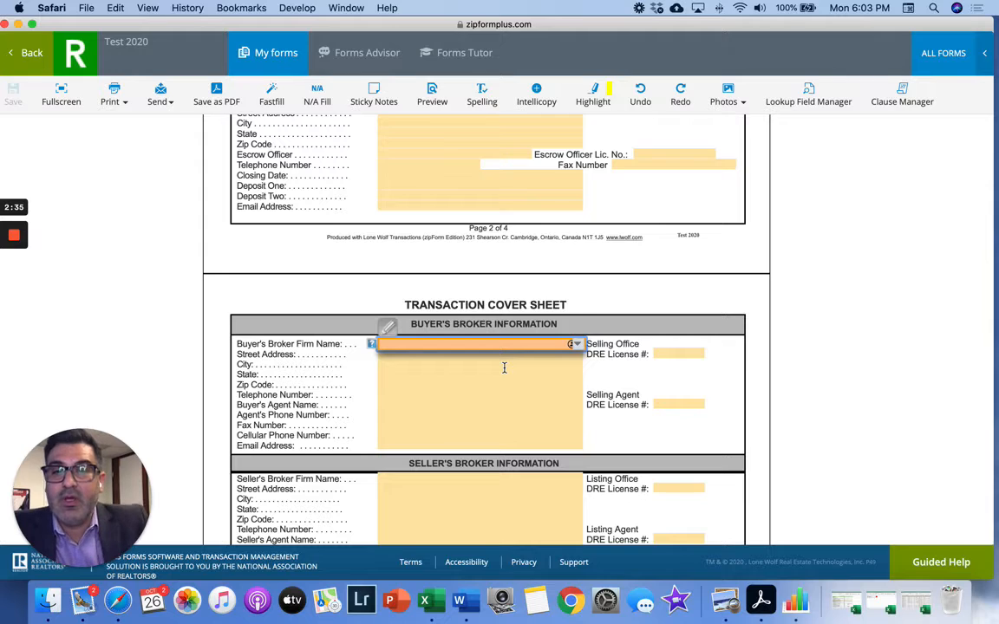
type("Home")
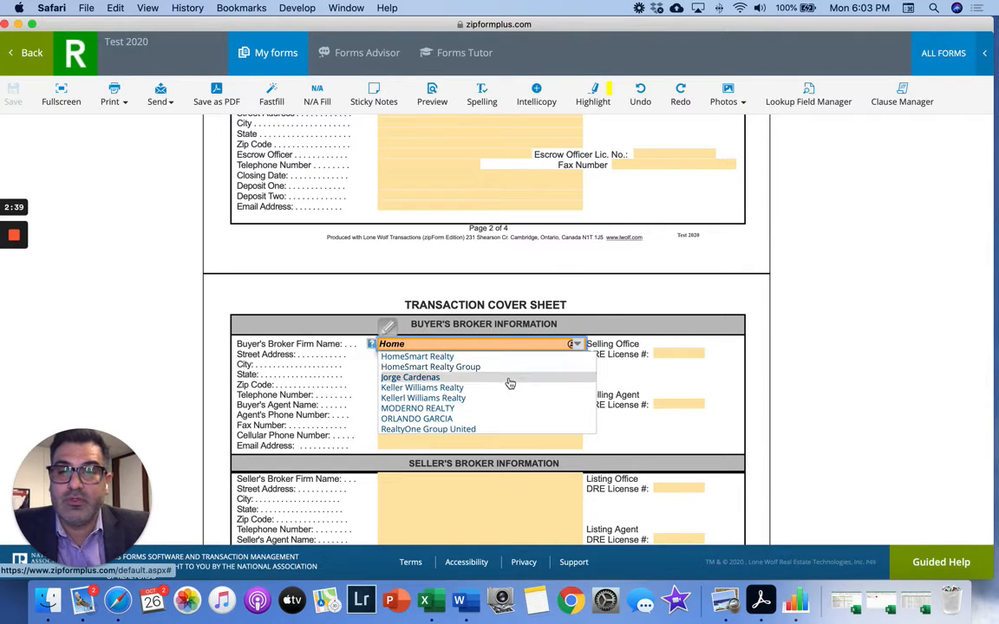
left_click(469, 368)
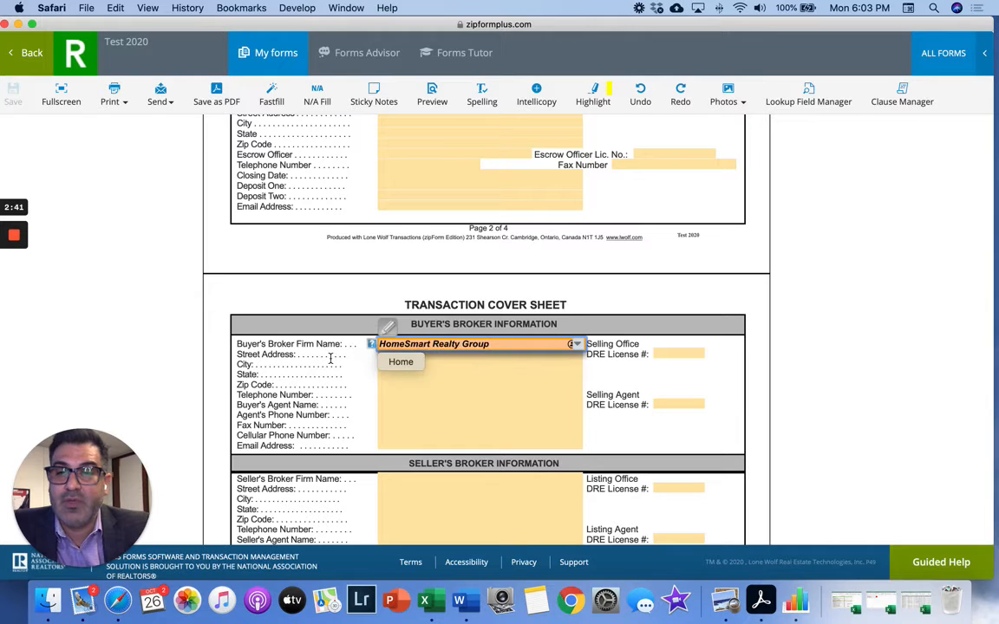
left_click(390, 354)
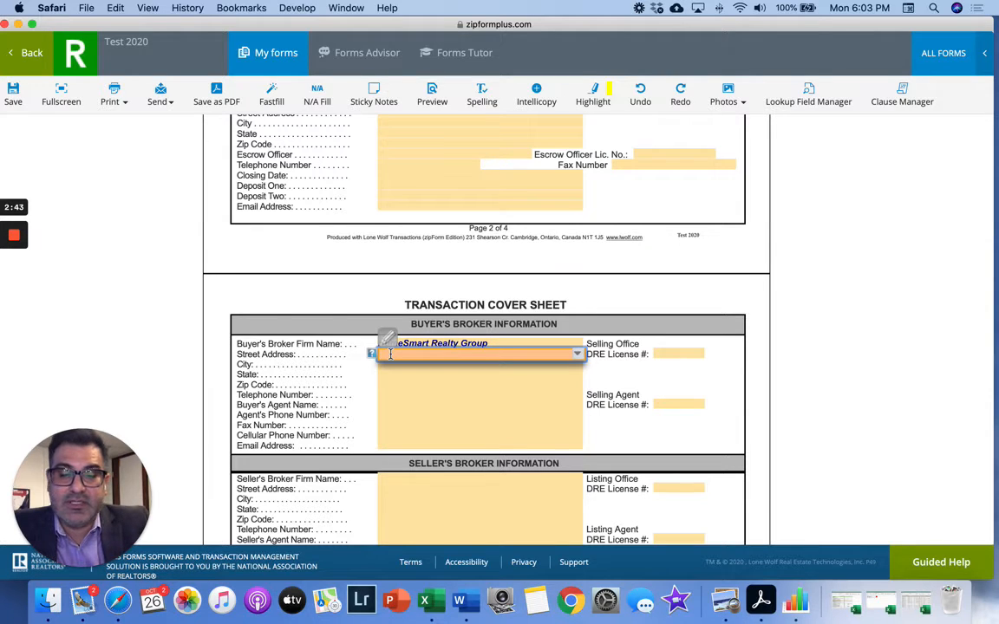
type("8141")
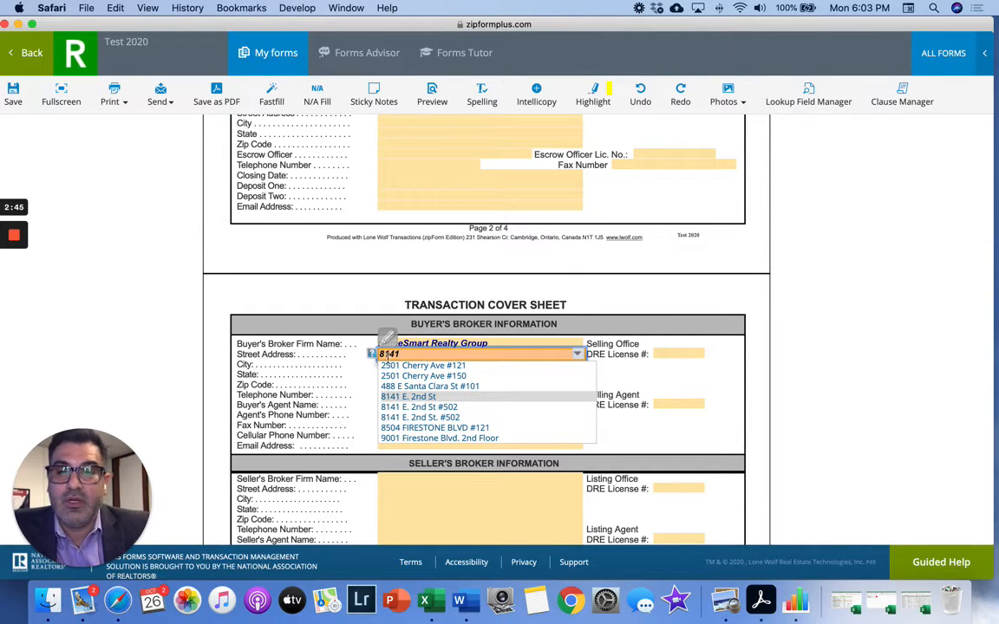
left_click(408, 408)
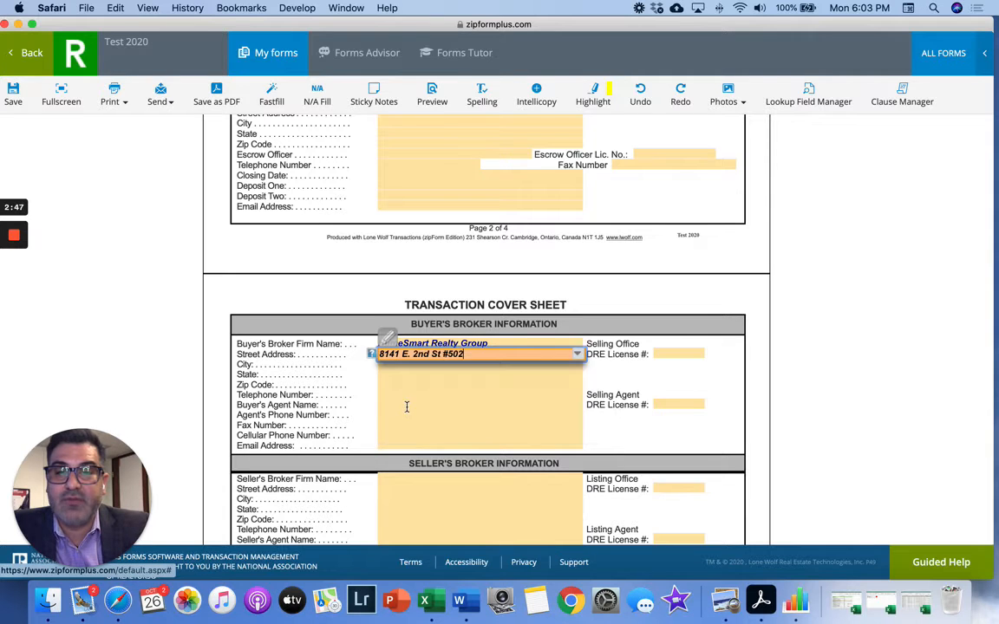
- Fill the broker's city from the 'Down' suggestion, state CA and zip code 90241
left_click(416, 363)
type("Down")
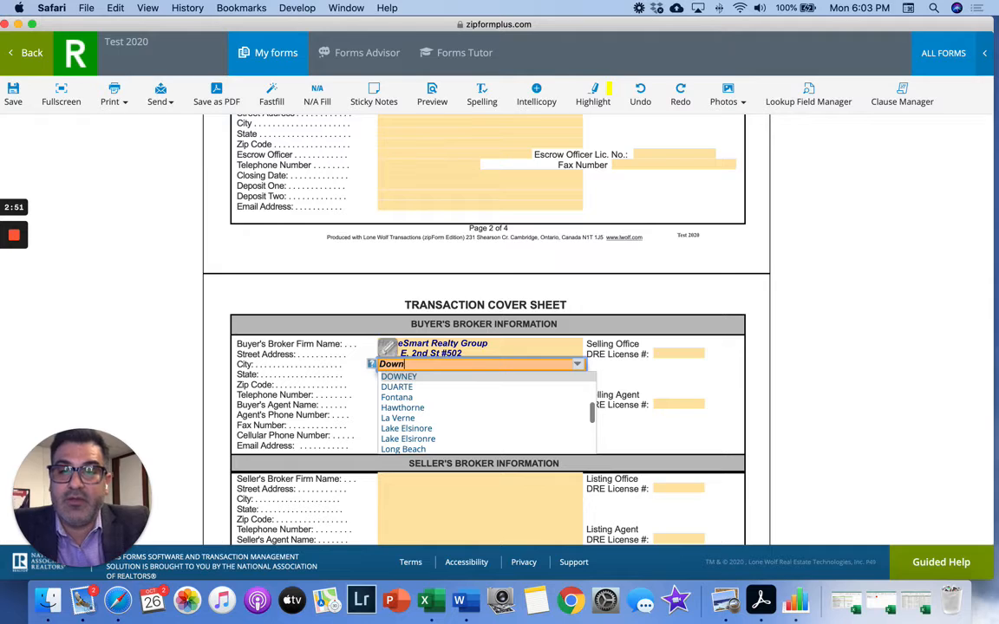
left_click(404, 377)
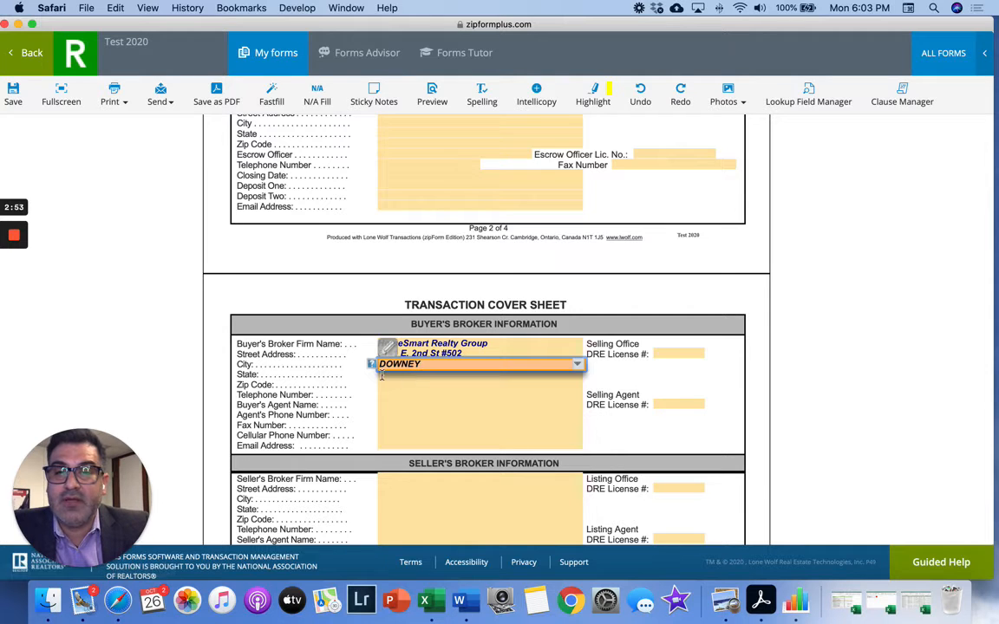
left_click(390, 375)
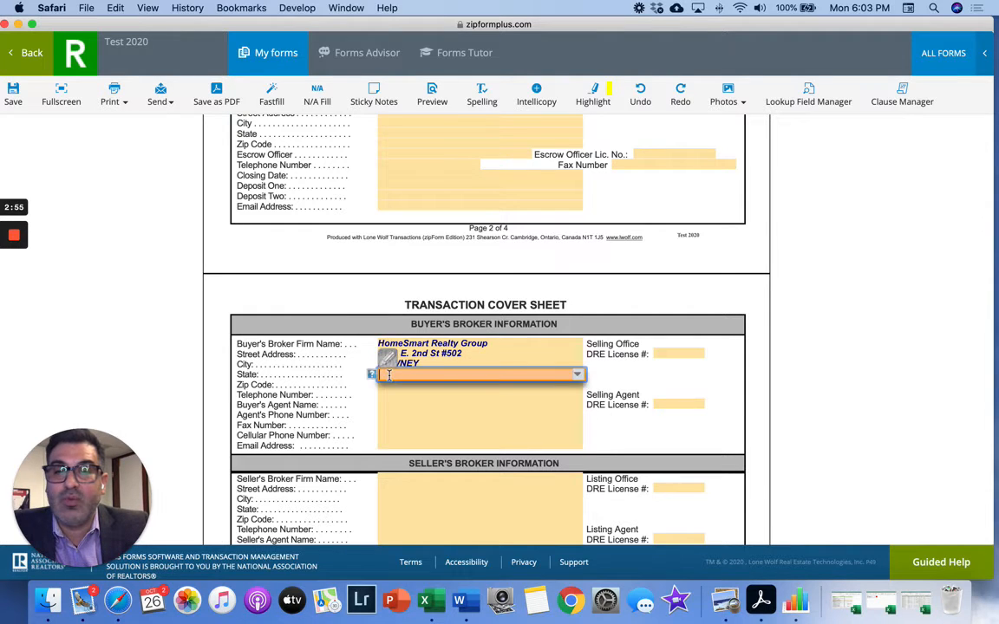
type("c")
left_click(391, 400)
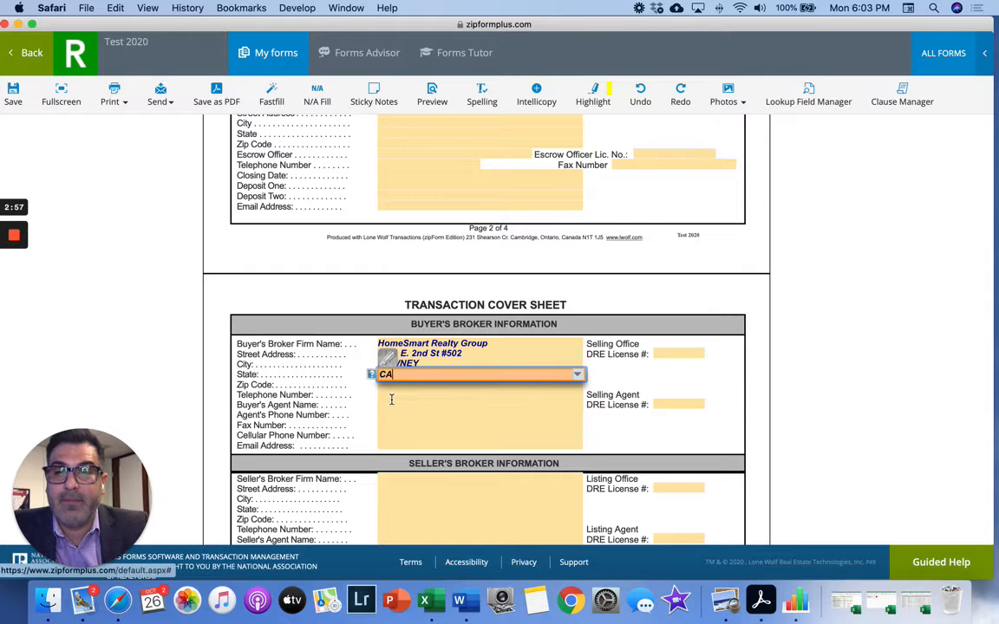
left_click(382, 384)
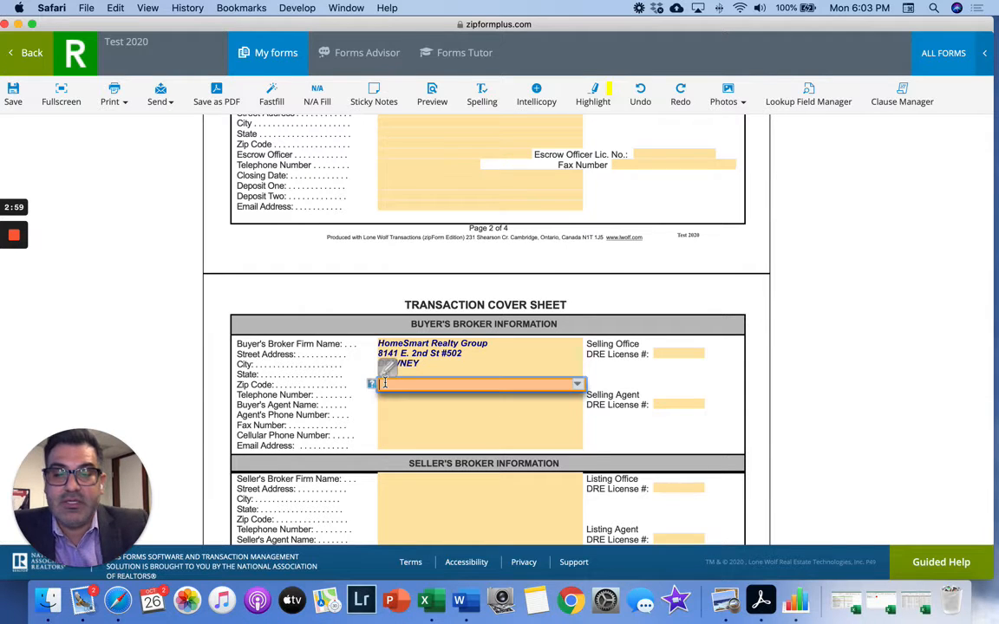
type("90241")
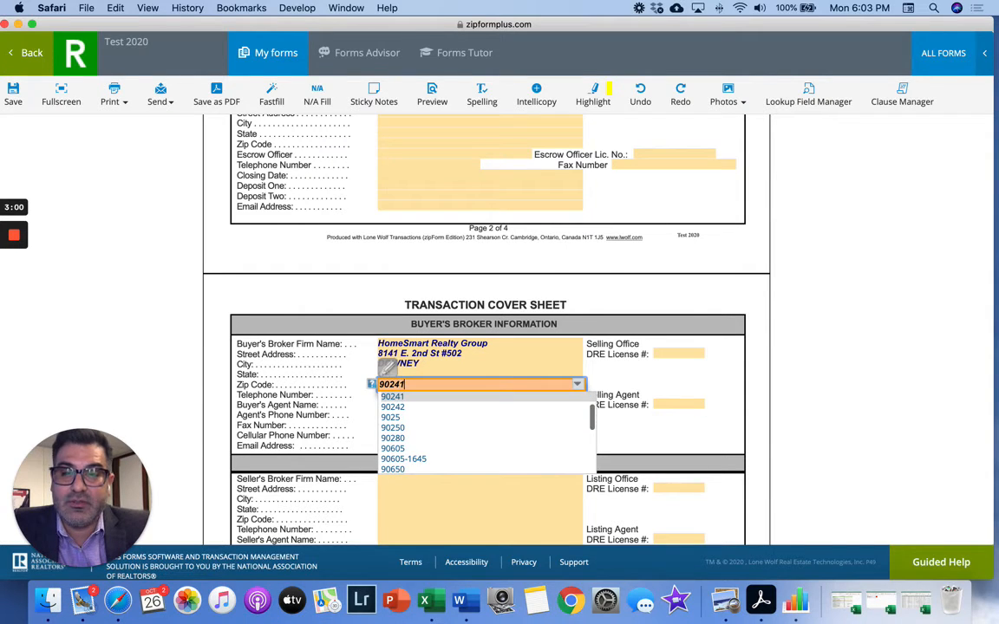
left_click(391, 400)
left_click(370, 404)
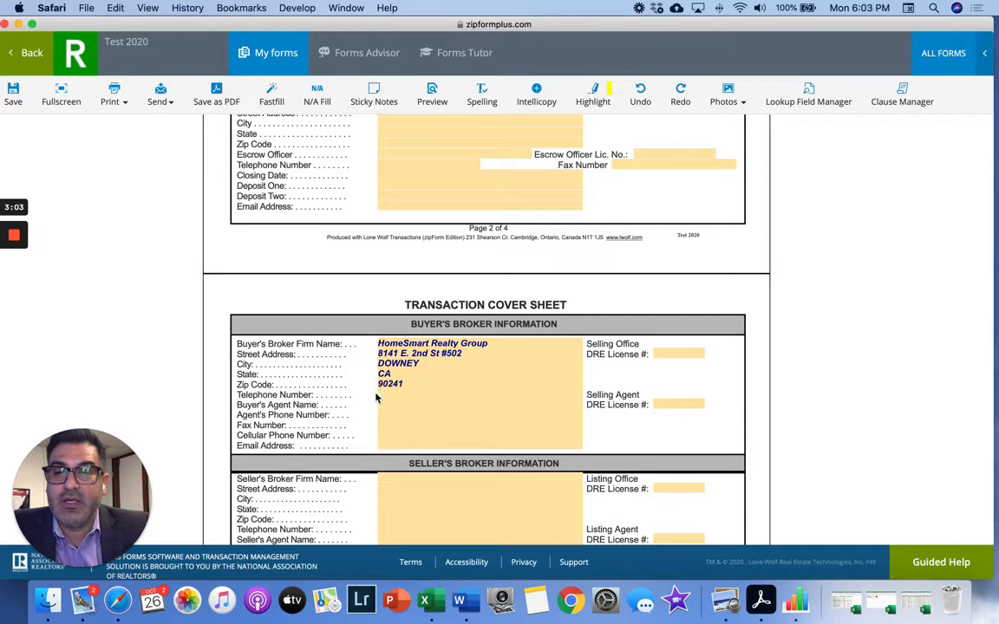
- Enter the broker's cellular phone number and accept the suggested e-mail address
left_click(384, 395)
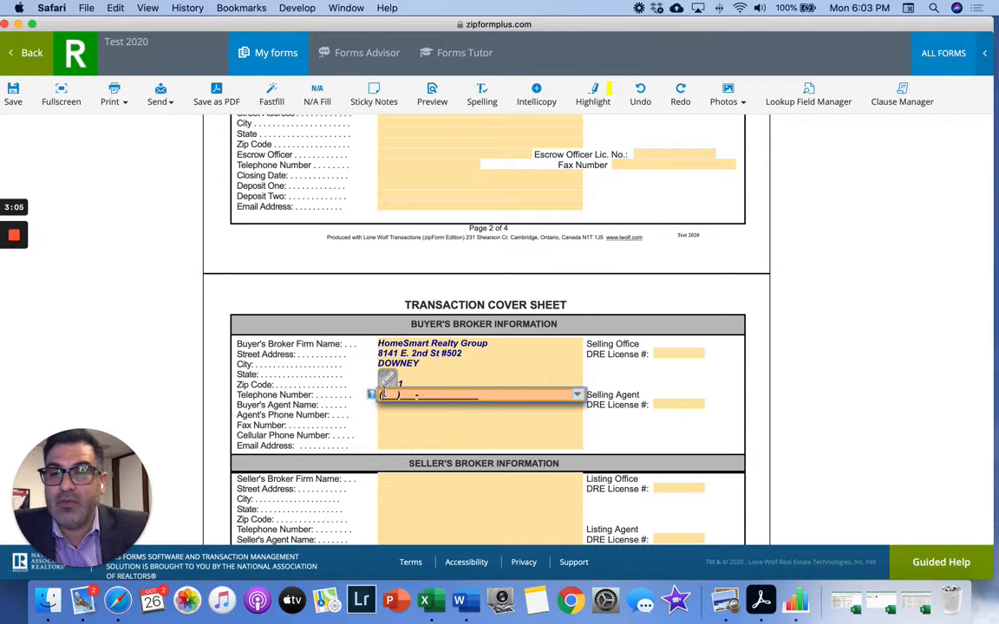
left_click(386, 413)
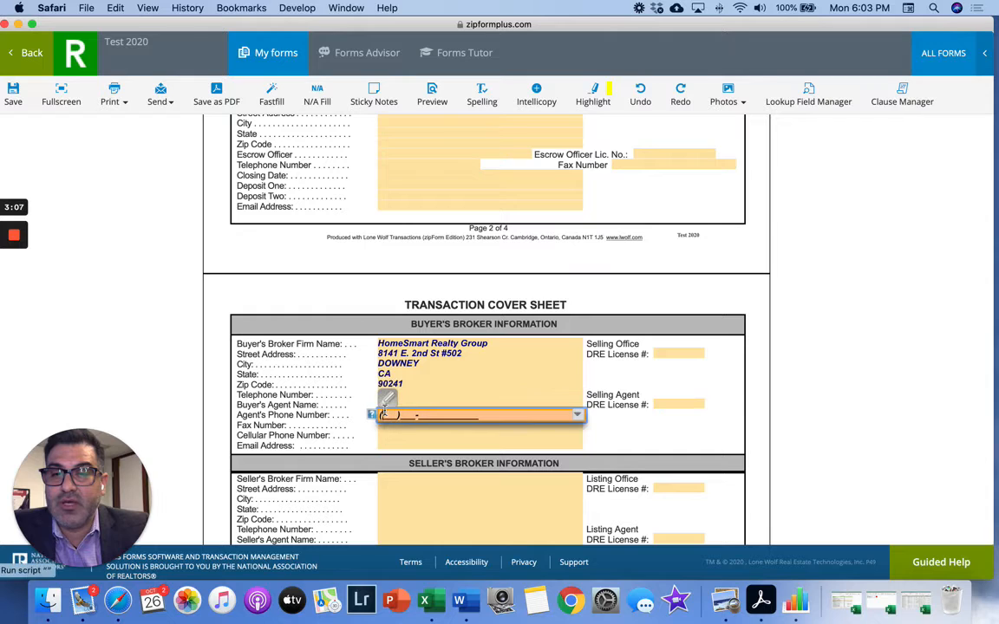
left_click(386, 435)
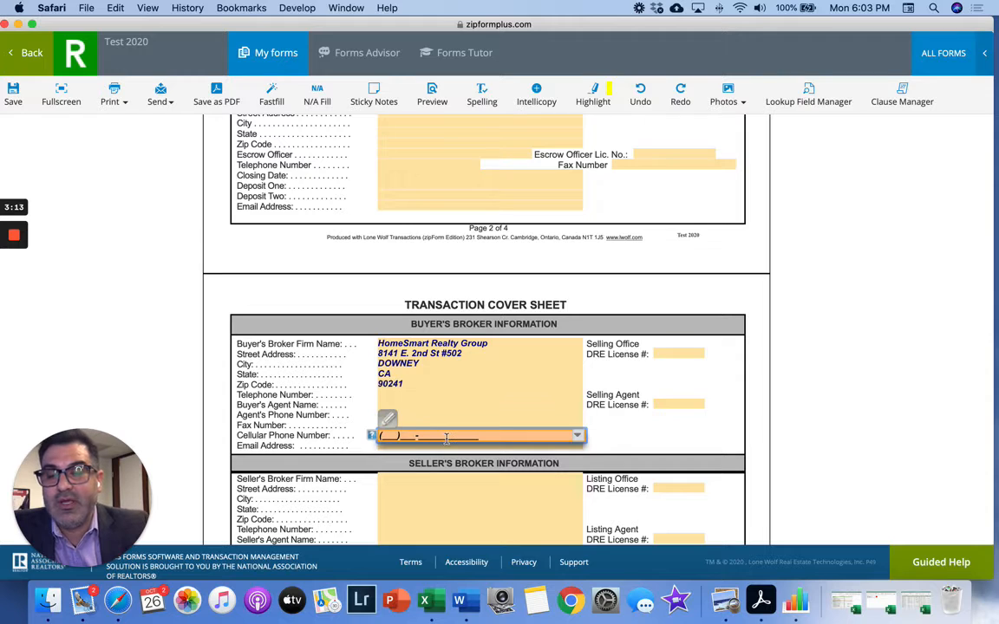
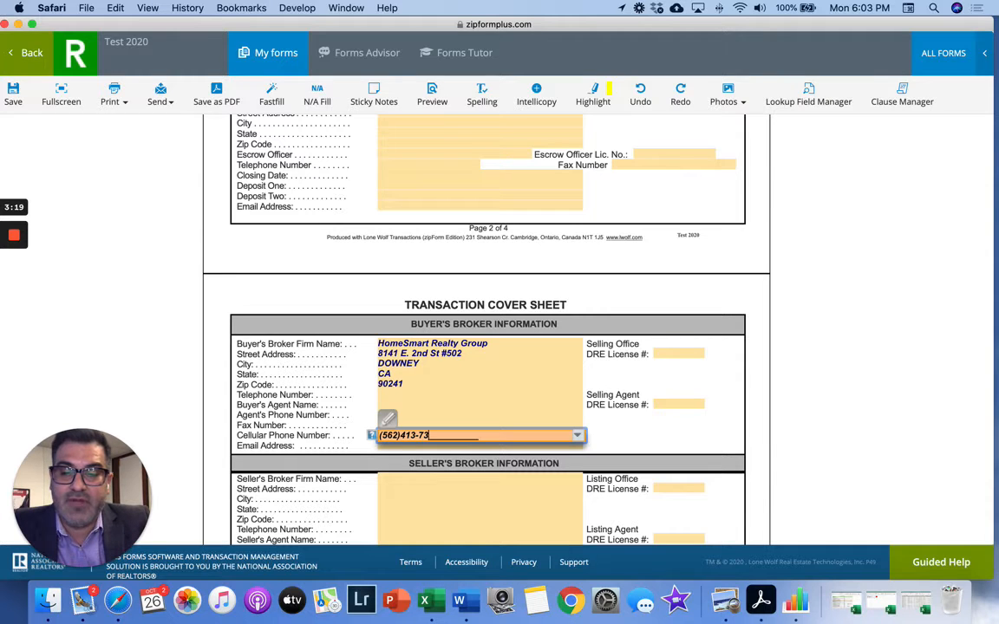
left_click(632, 439)
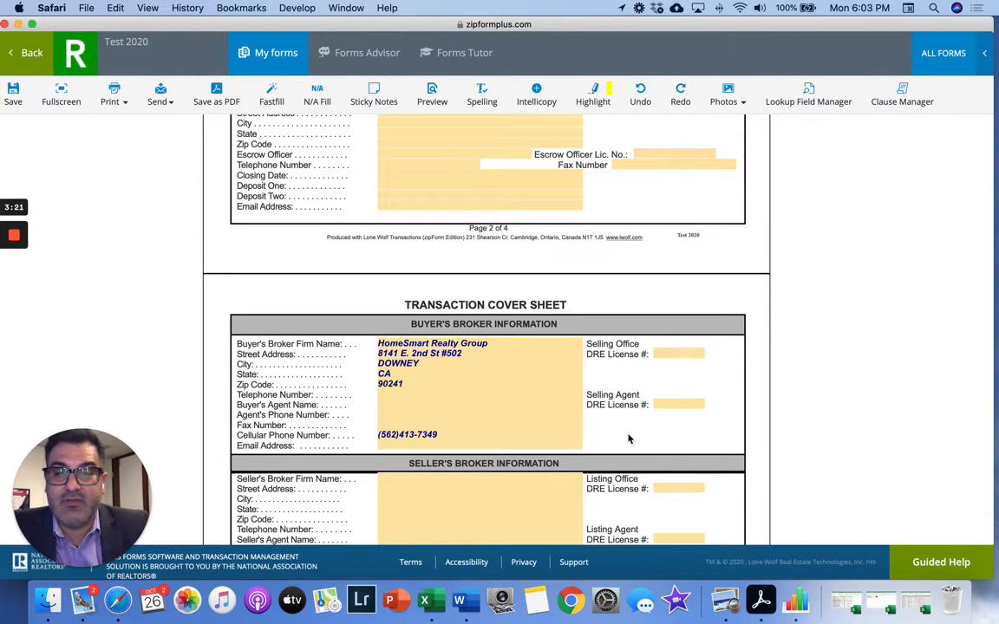
left_click(487, 445)
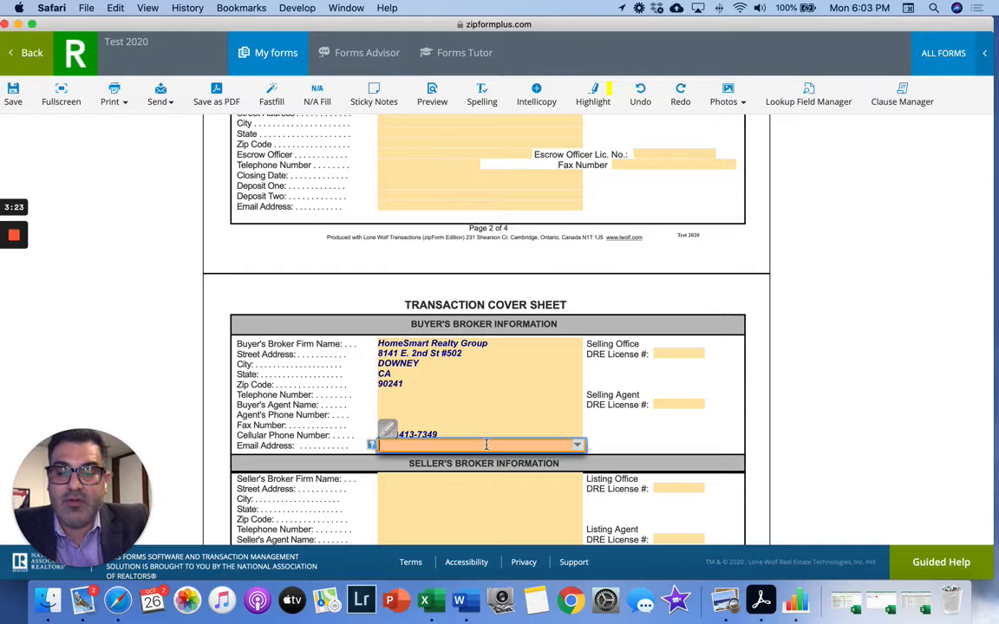
type("jga")
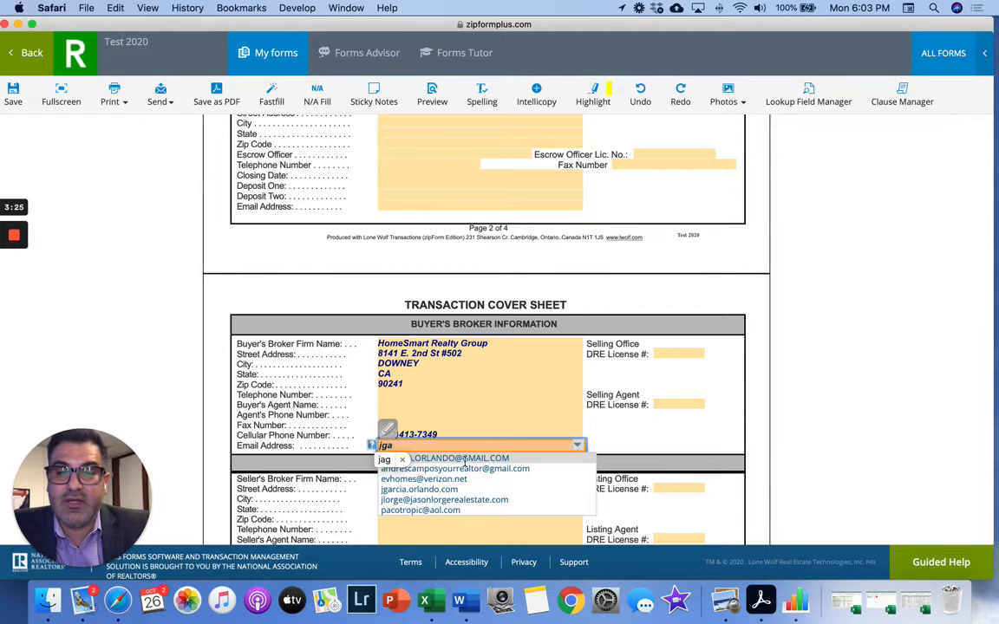
key("Return")
left_click(604, 448)
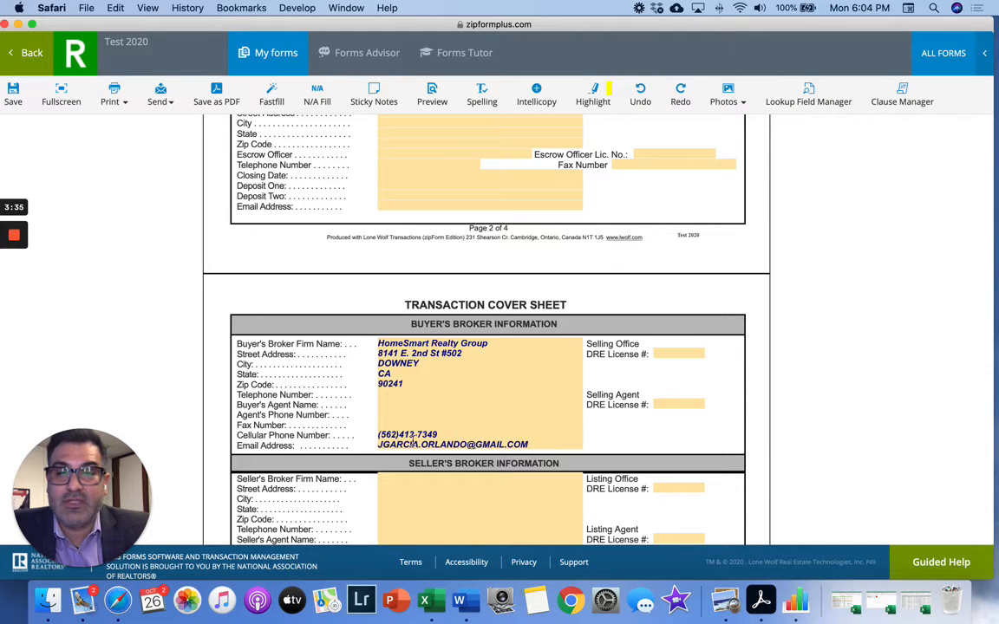
- Enter the buyer's agent's name and the agent's phone number
left_click(392, 405)
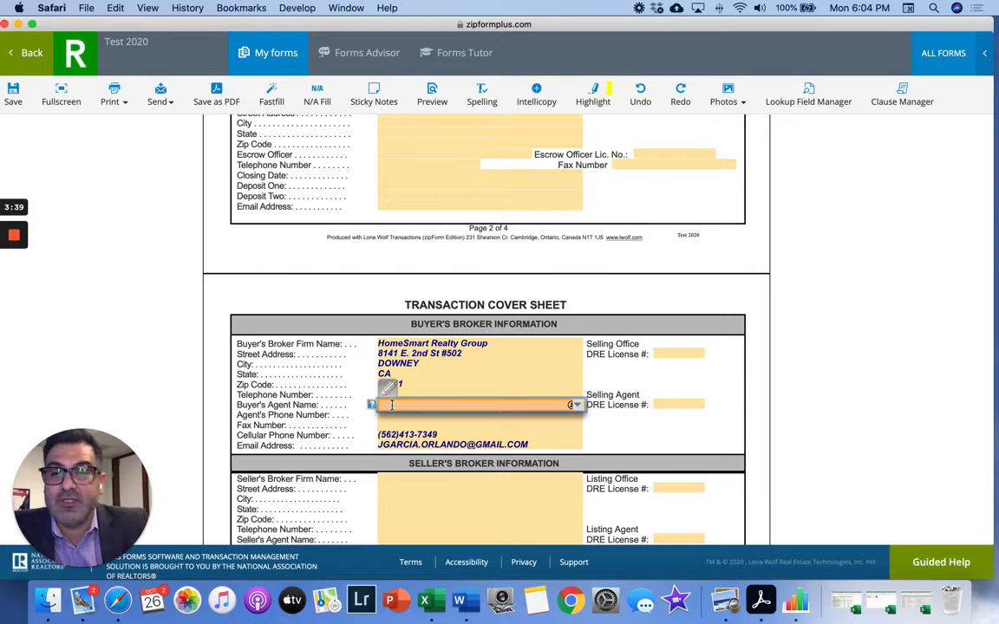
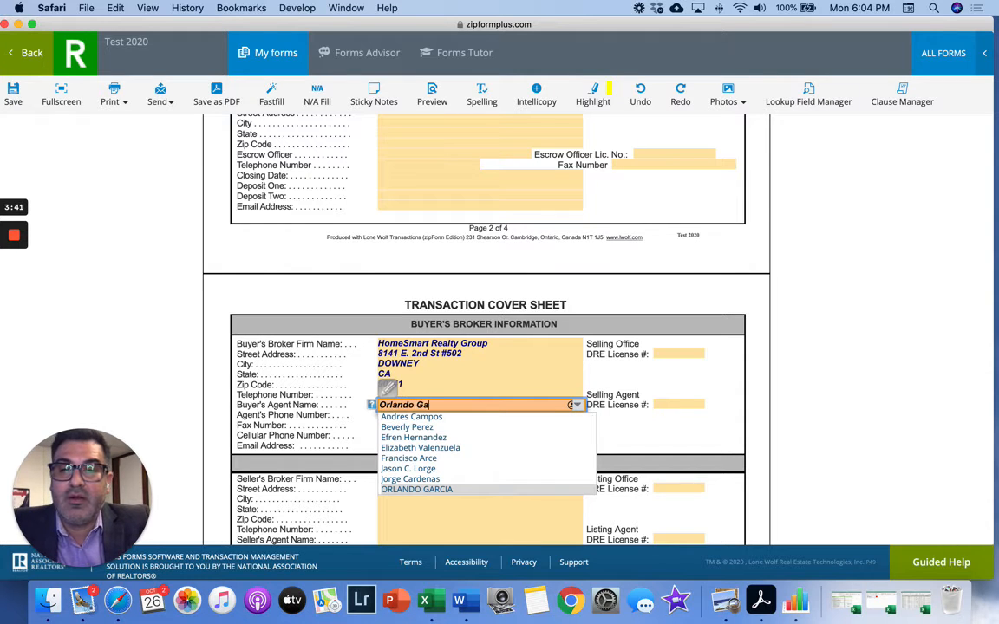
left_click(608, 389)
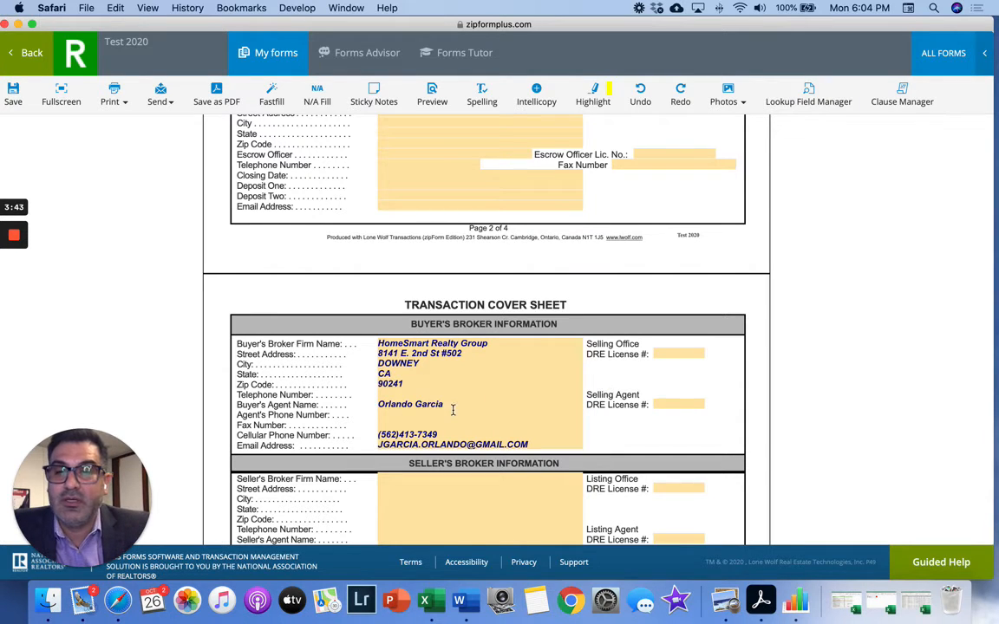
left_click(405, 415)
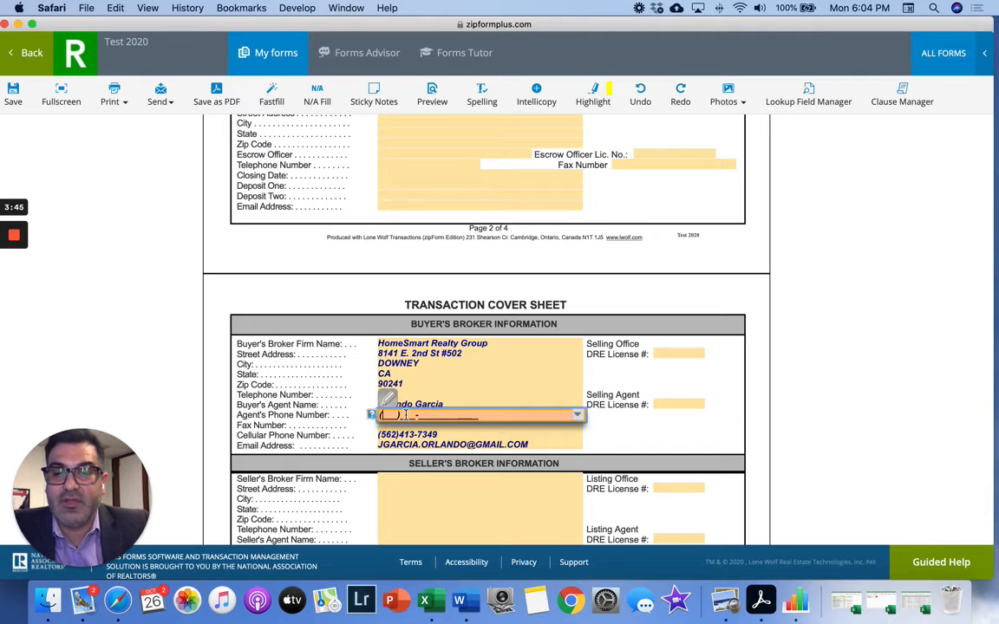
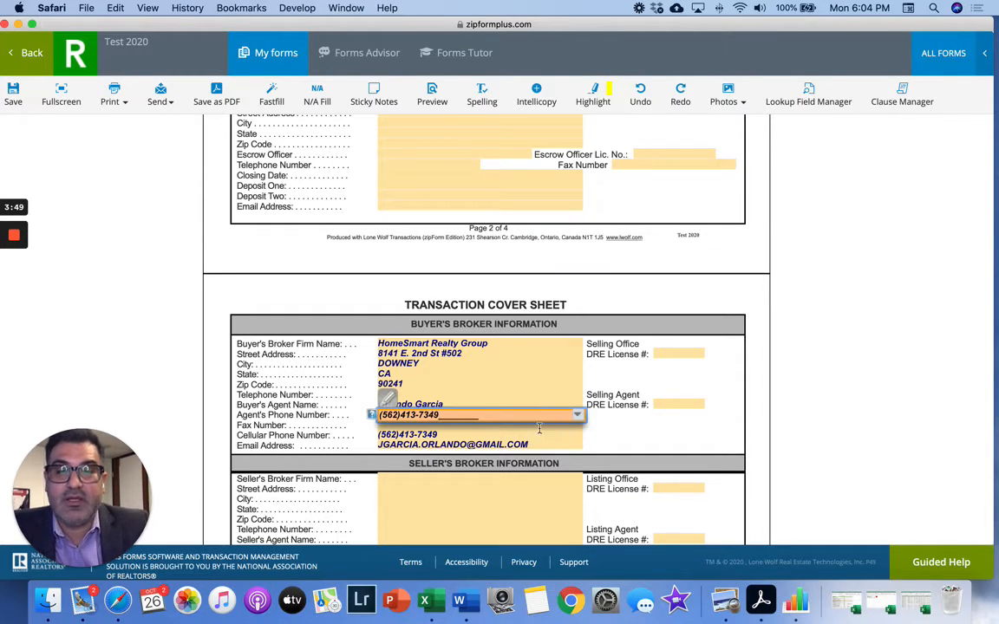
left_click(605, 434)
- Fill in the Selling Office and Selling Agent DRE license numbers
left_click(659, 354)
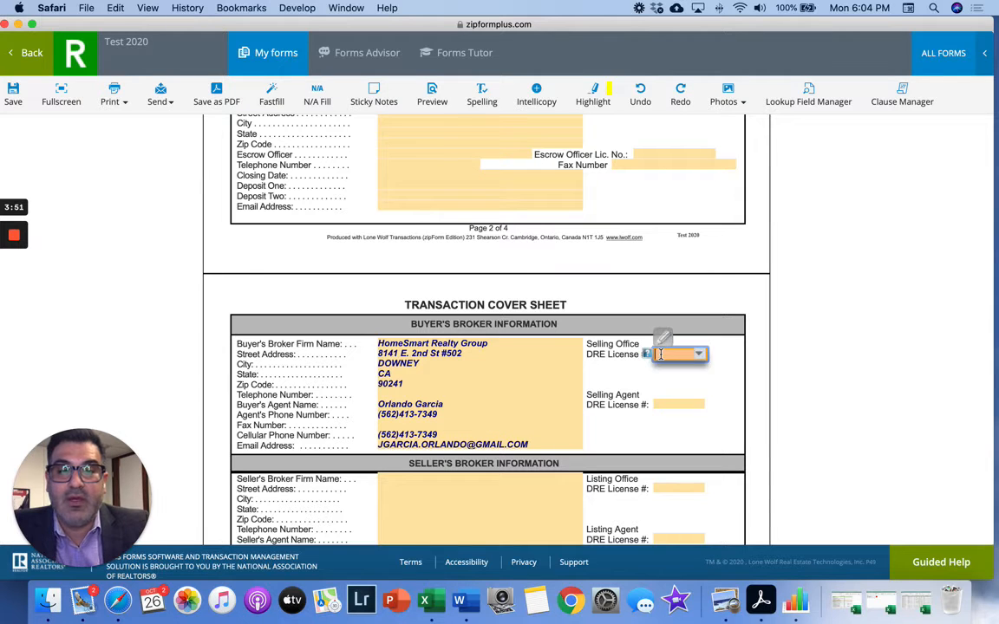
type("0198")
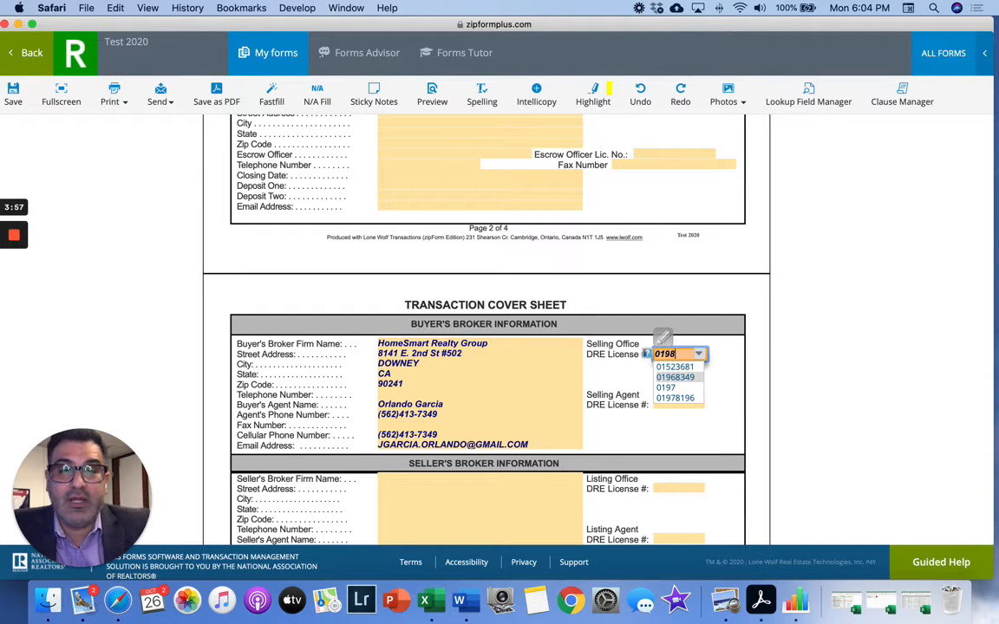
left_click(676, 378)
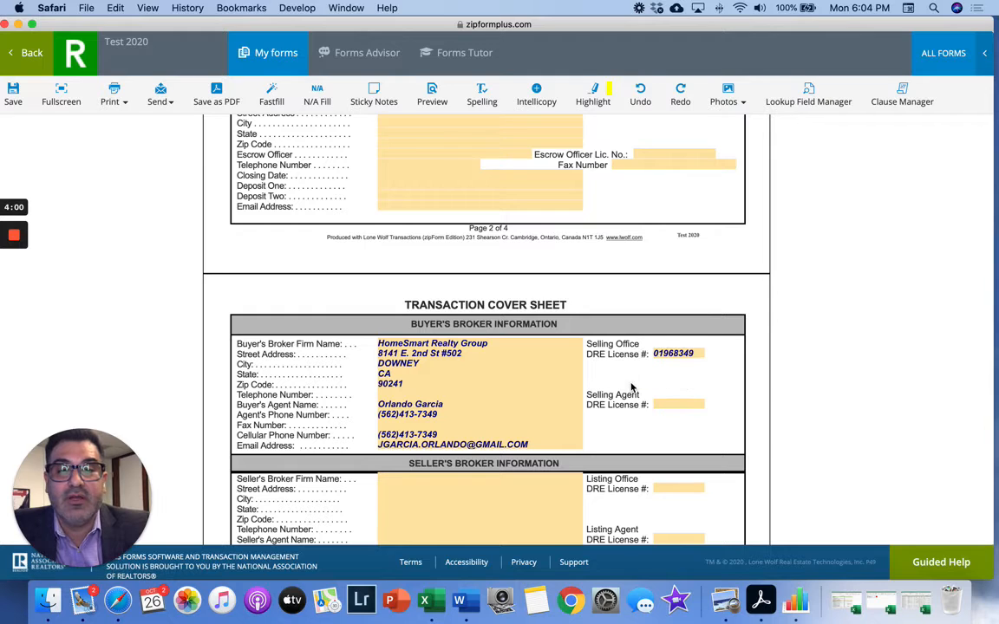
left_click(672, 405)
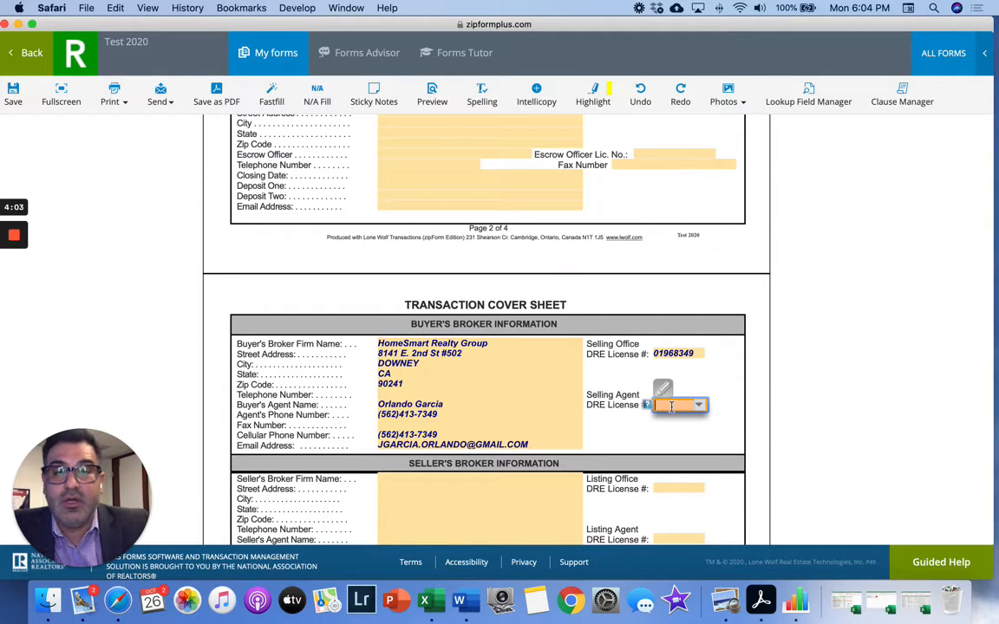
type("0122147")
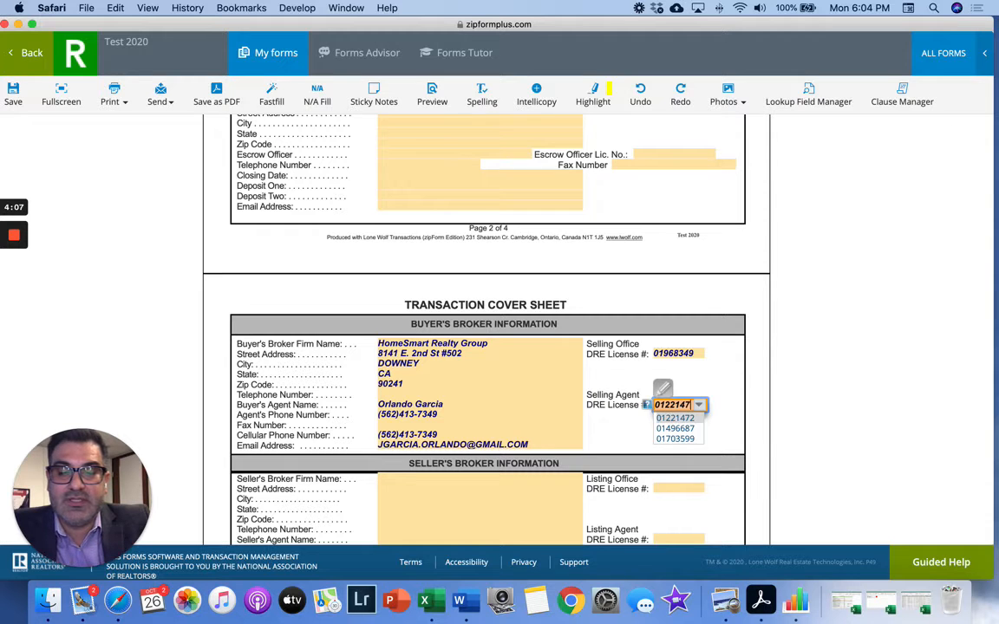
type("8")
left_click(704, 375)
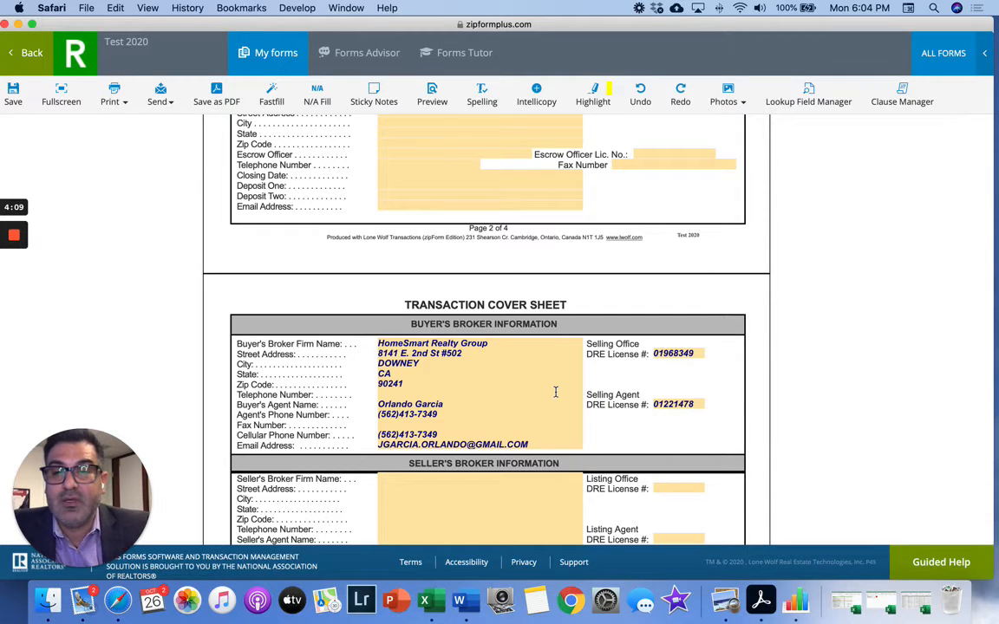
- Scroll through the completed cover sheet and save it
scroll(556, 392, "down", 3)
scroll(556, 392, "down", 15)
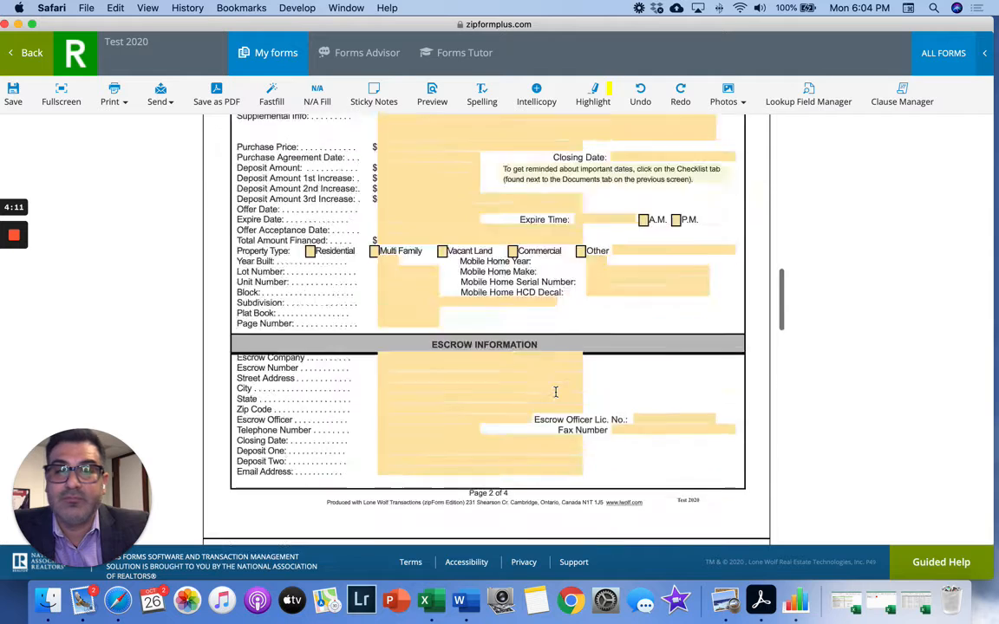
left_click(16, 95)
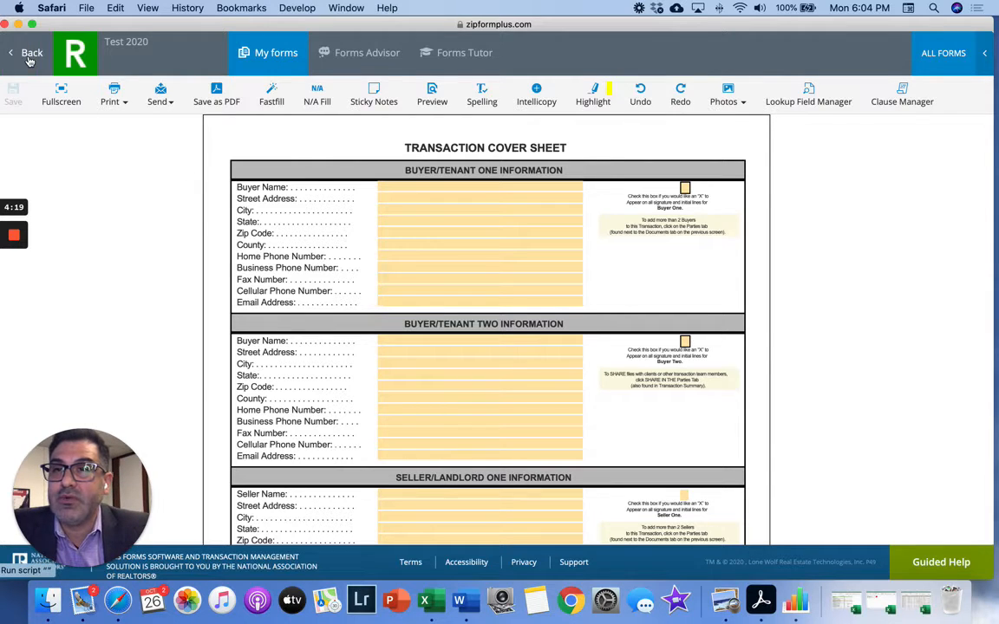
- Go back to the Test 2020 documents, open the Residential Purchase Agreement and review its carried-over broker details
left_click(30, 57)
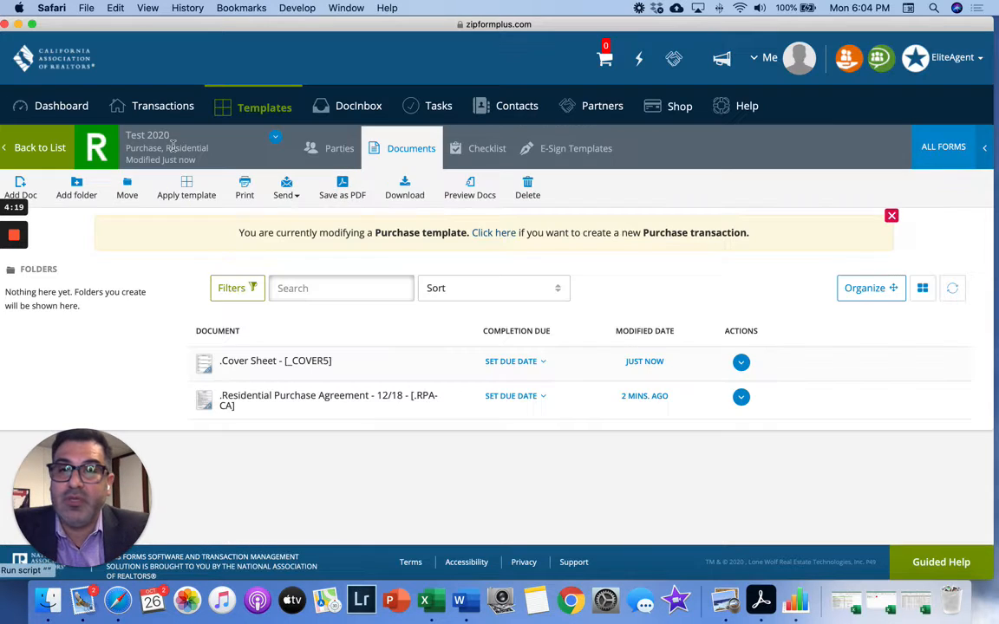
left_click(254, 398)
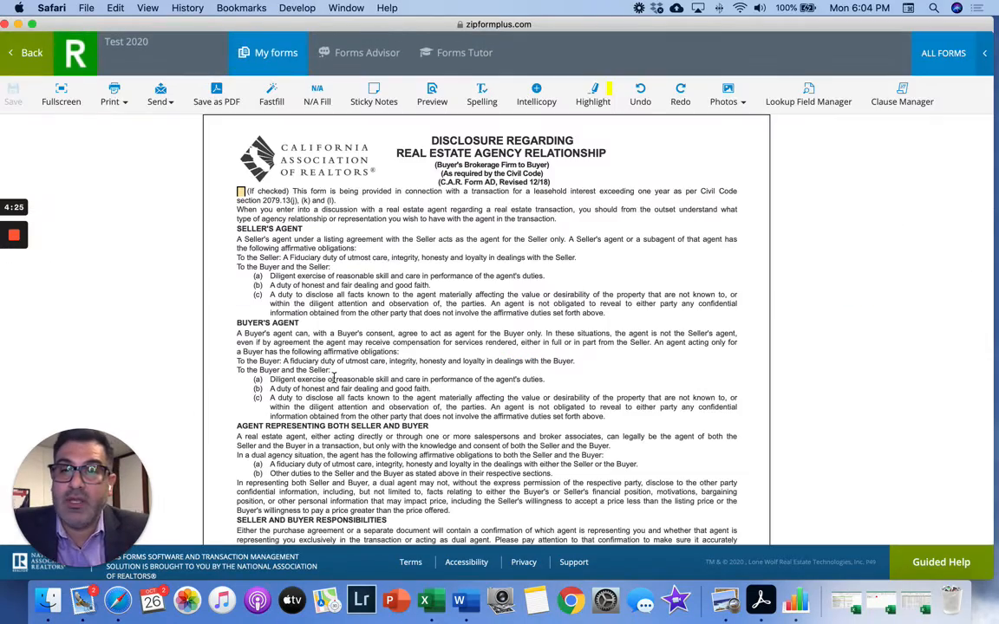
scroll(333, 376, "down", 15)
scroll(333, 376, "down", 10)
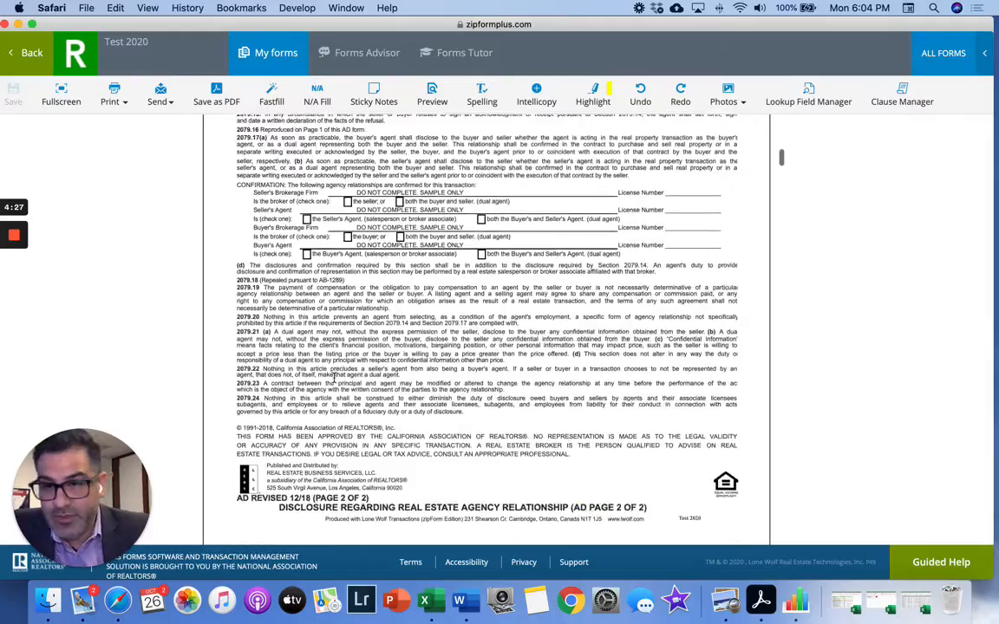
scroll(333, 376, "down", 15)
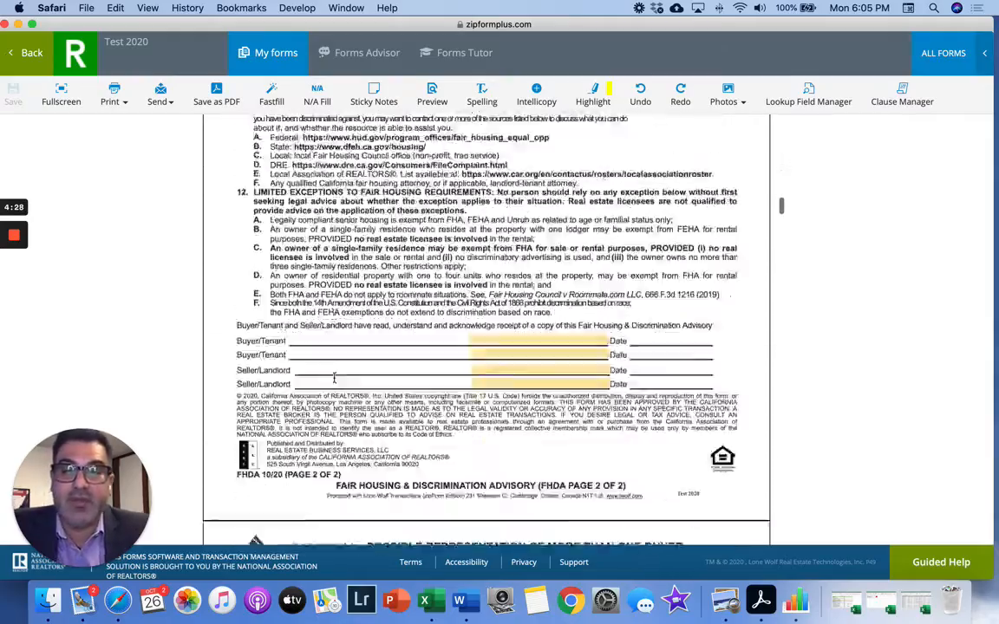
scroll(333, 376, "up", 10)
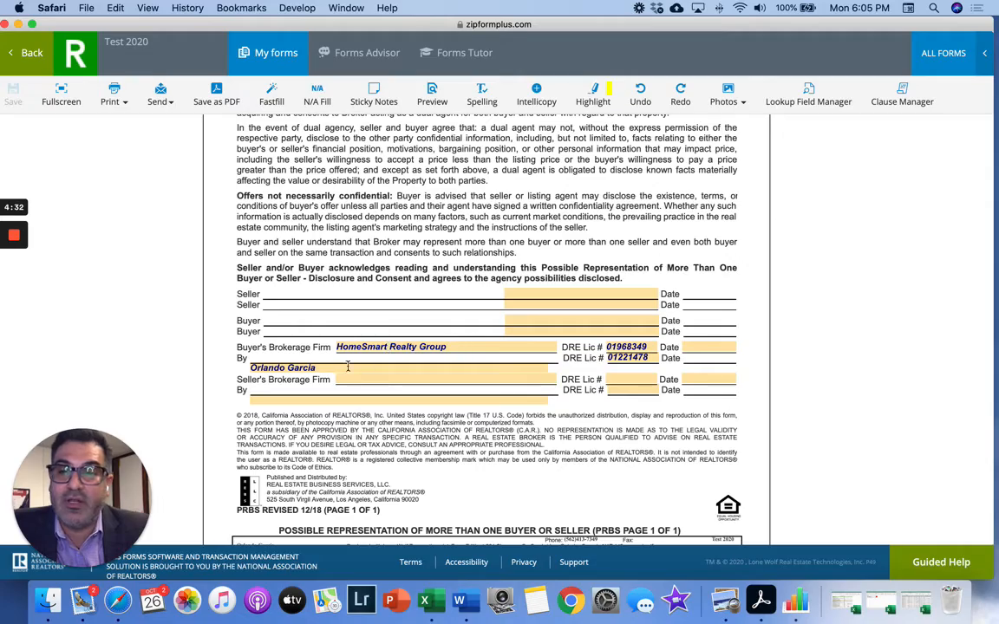
scroll(358, 451, "down", 6)
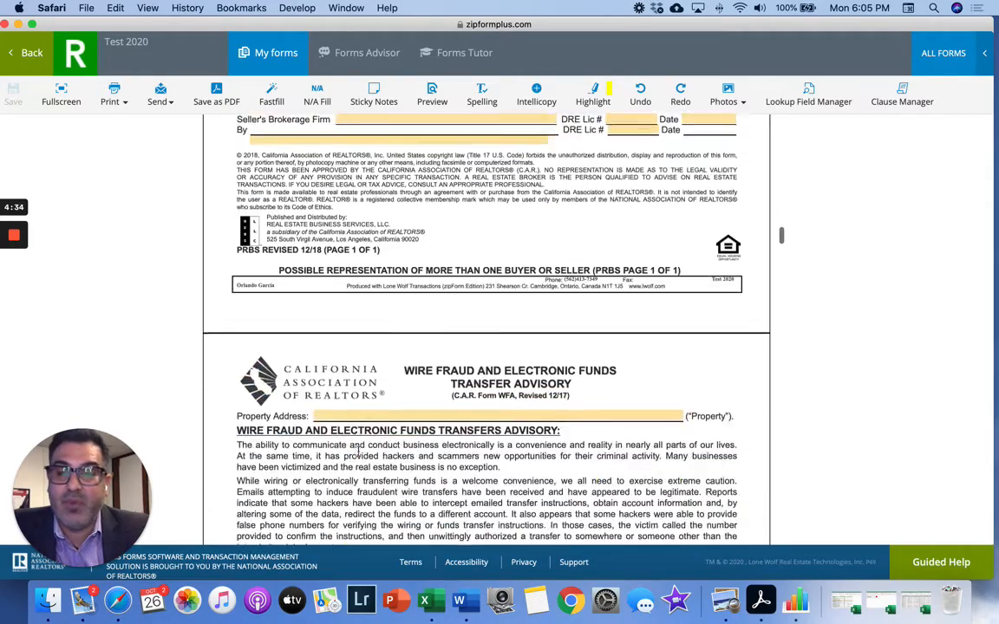
scroll(359, 451, "down", 15)
scroll(358, 453, "up", 6)
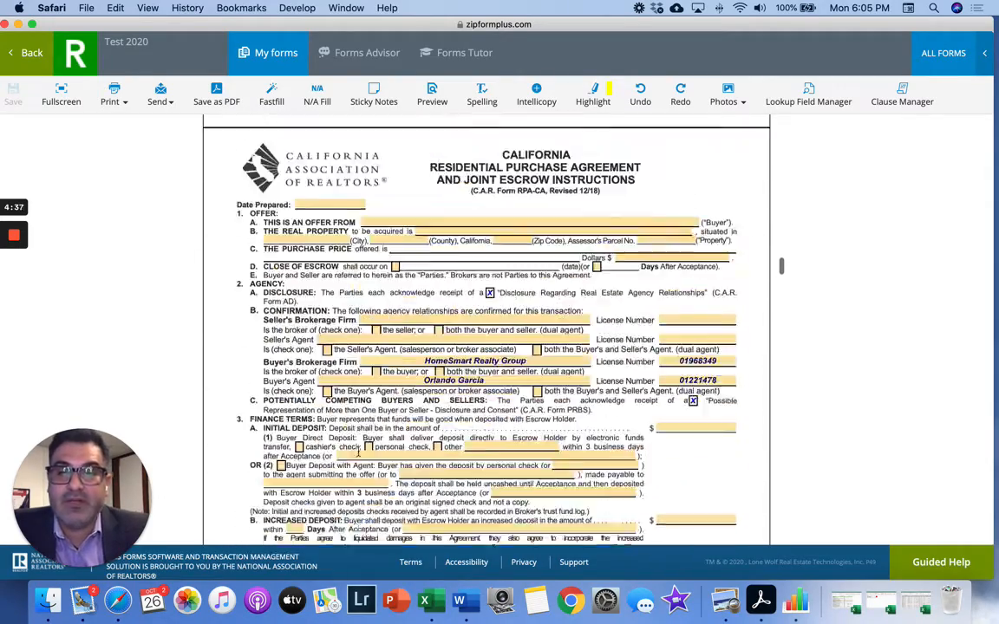
scroll(358, 453, "down", 1)
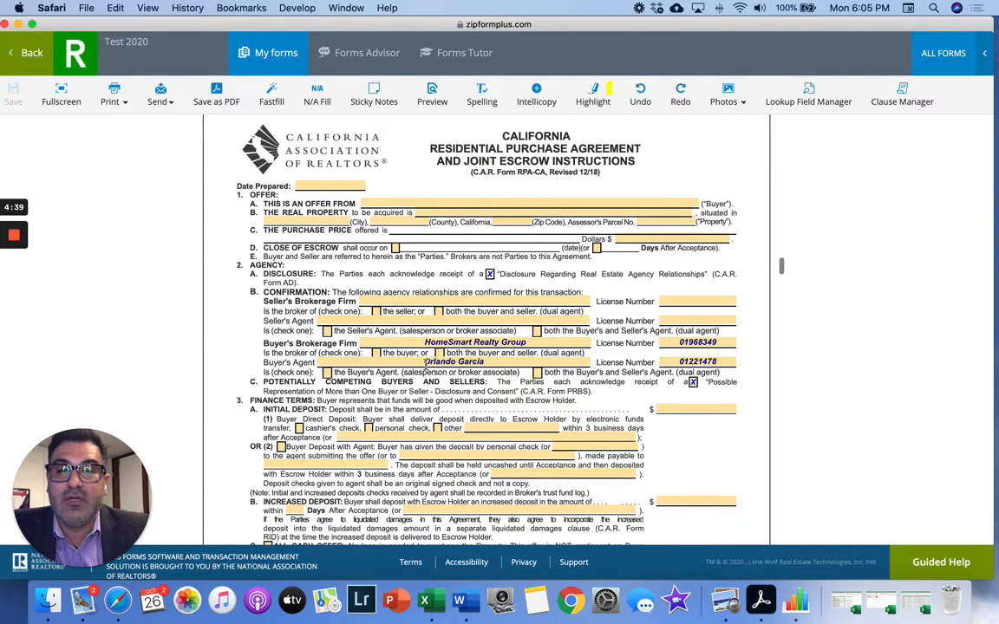
- In section 2B, tick 'the buyer' for the Buyer's Brokerage Firm and 'the seller' for the Seller's
left_click(377, 353)
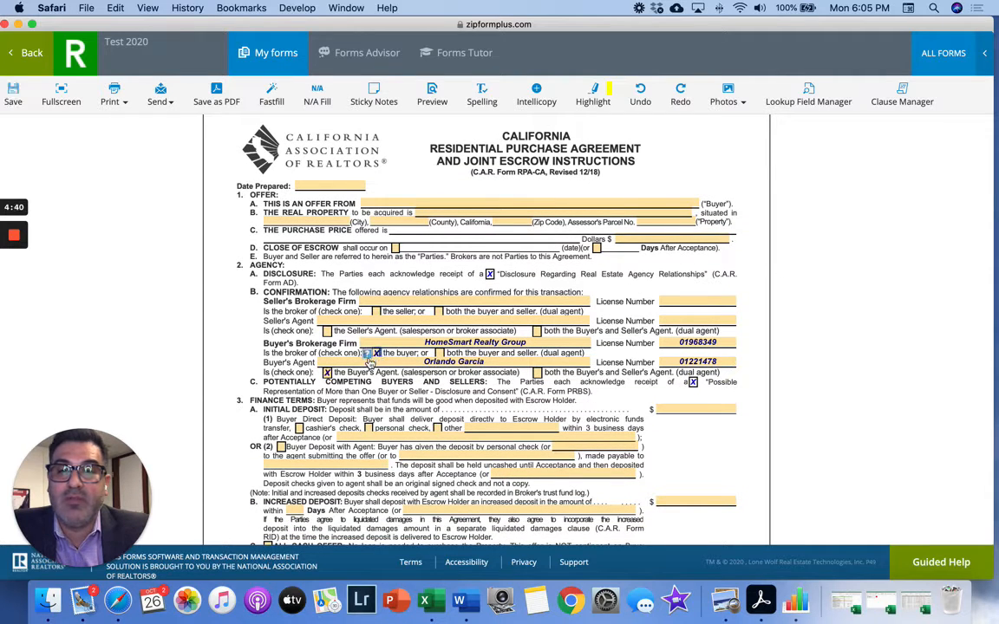
left_click(377, 312)
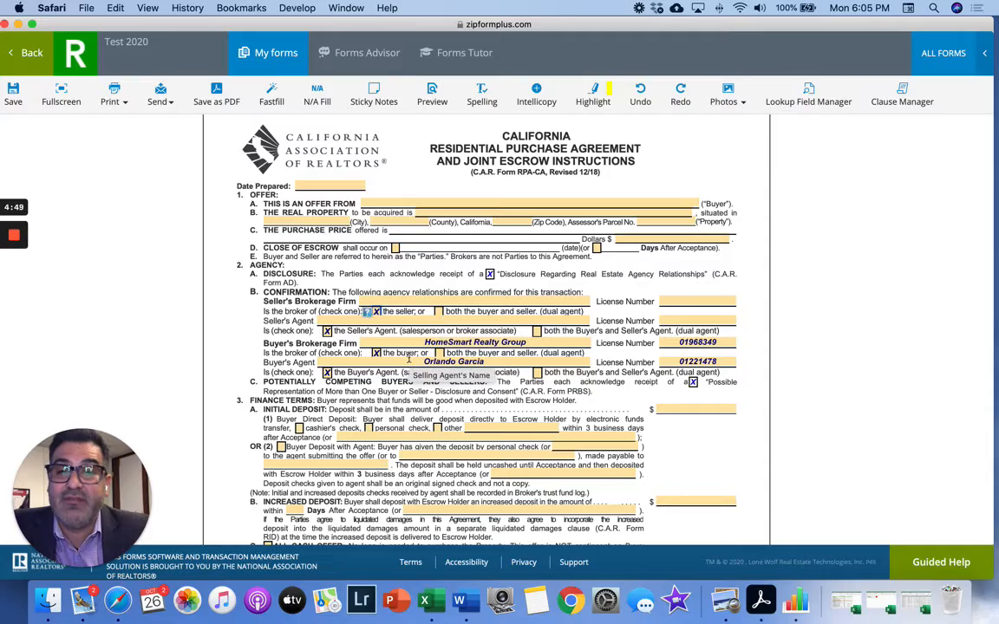
scroll(408, 364, "down", 10)
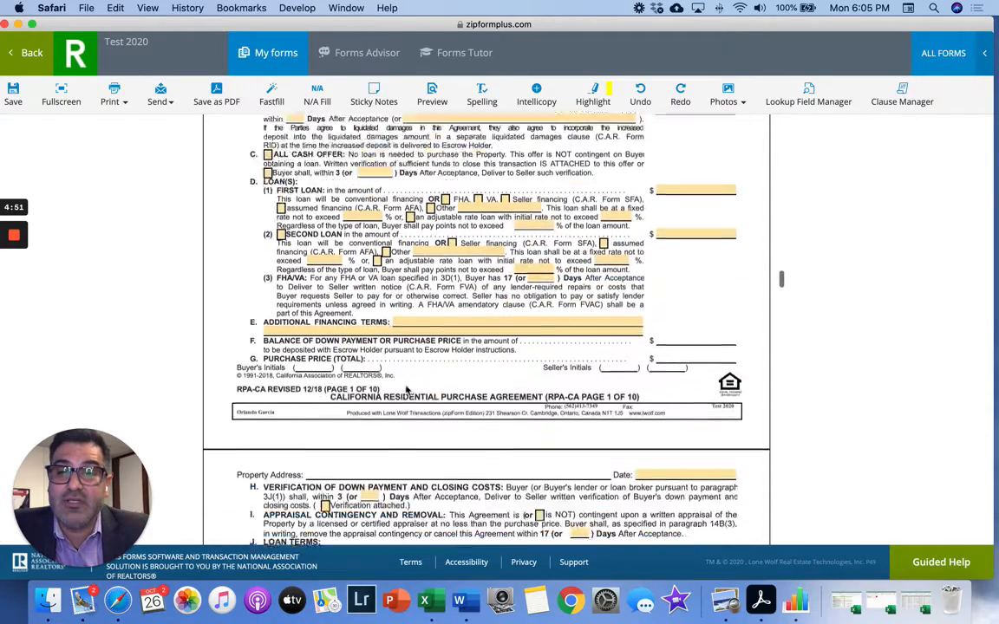
scroll(407, 389, "down", 4)
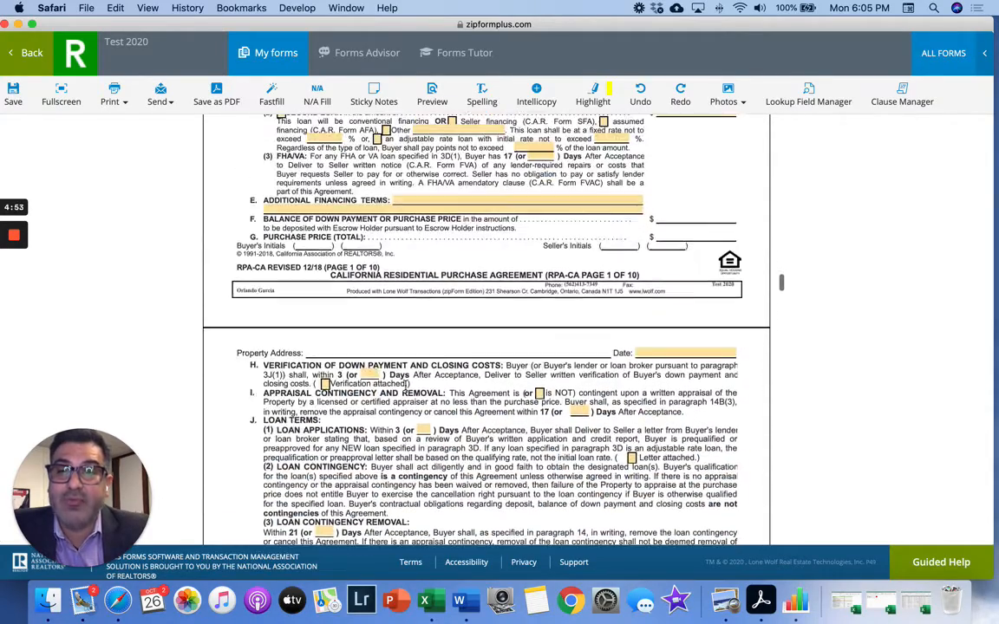
scroll(405, 386, "down", 20)
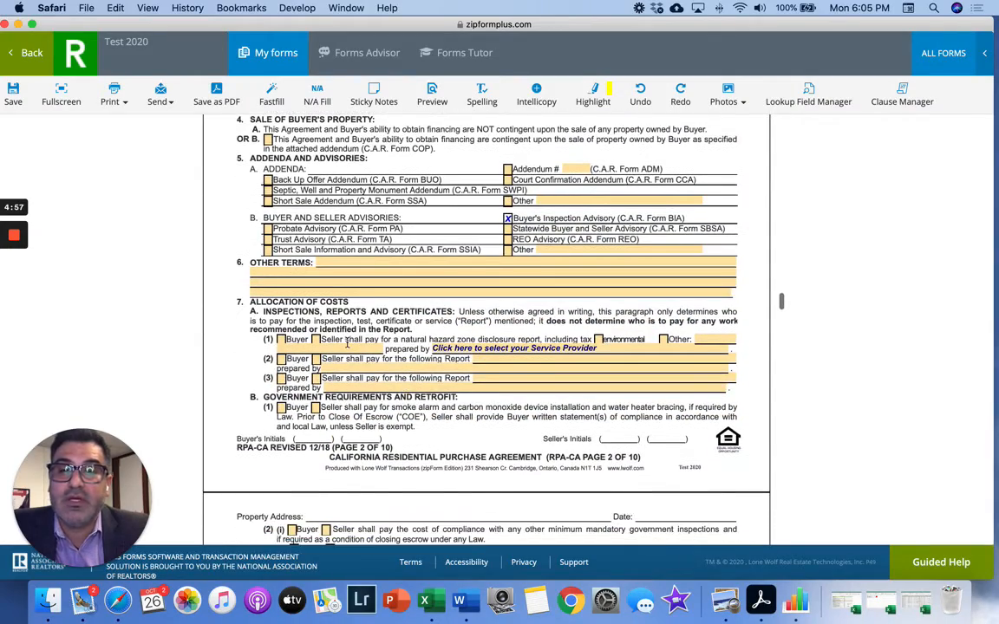
- Have the seller pay for the natural hazard report, with MyNHD Best Value as provider
left_click(316, 339)
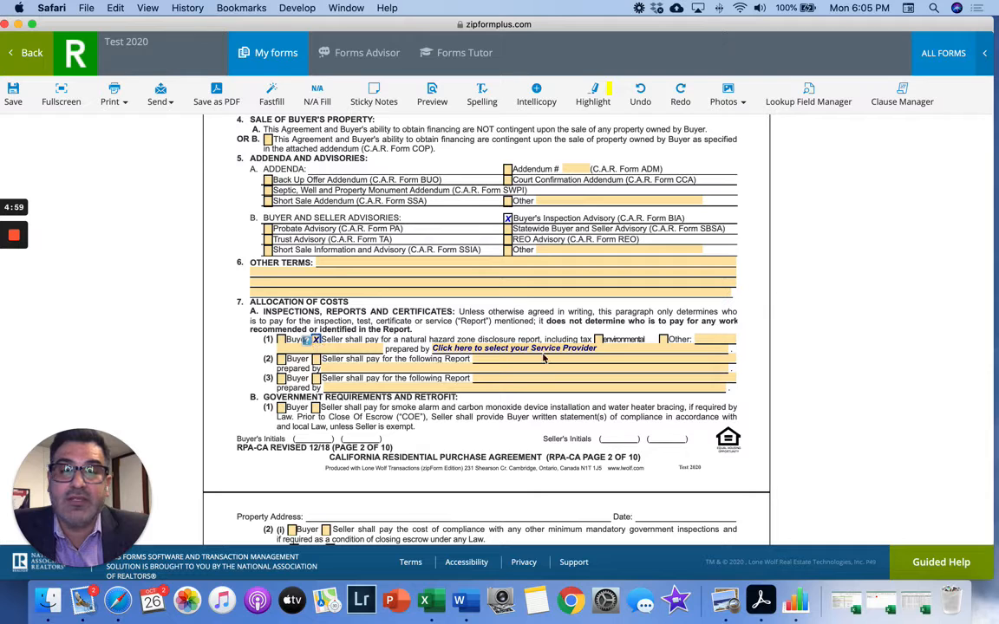
left_click(609, 347)
left_click(483, 360)
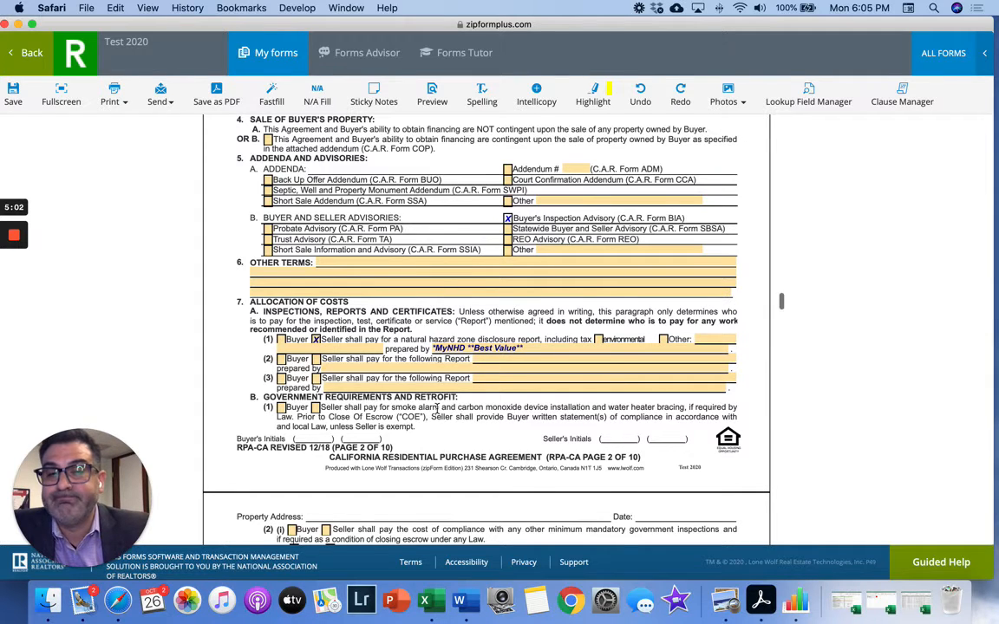
scroll(437, 408, "down", 5)
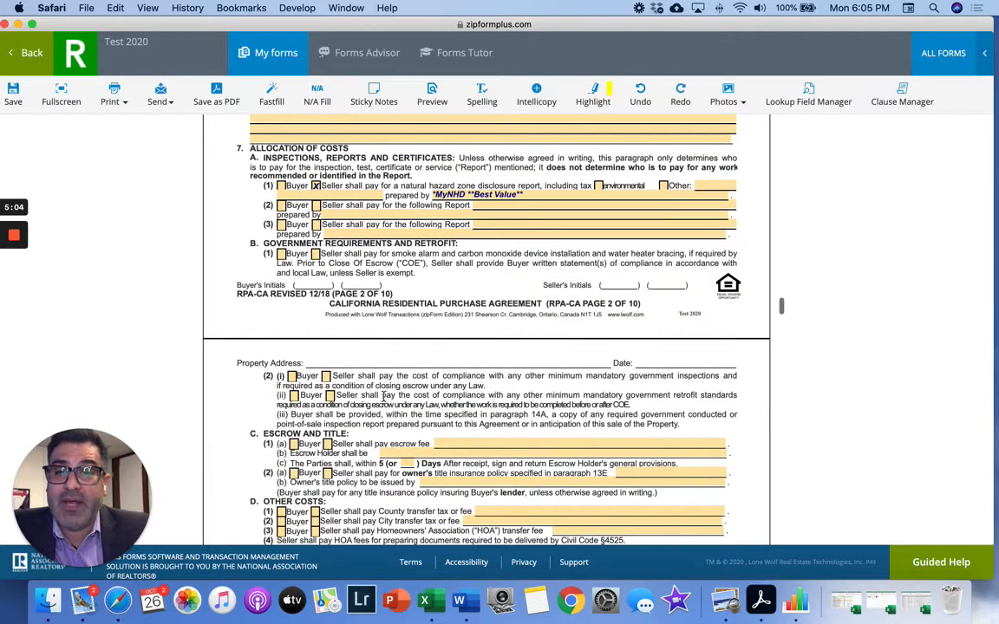
scroll(383, 392, "down", 2)
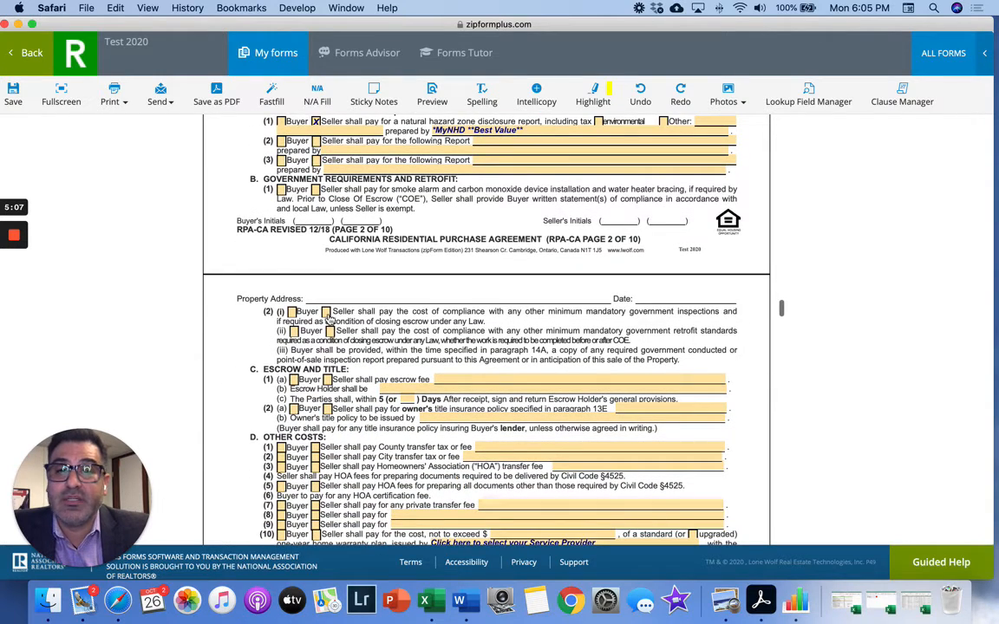
scroll(328, 316, "up", 1)
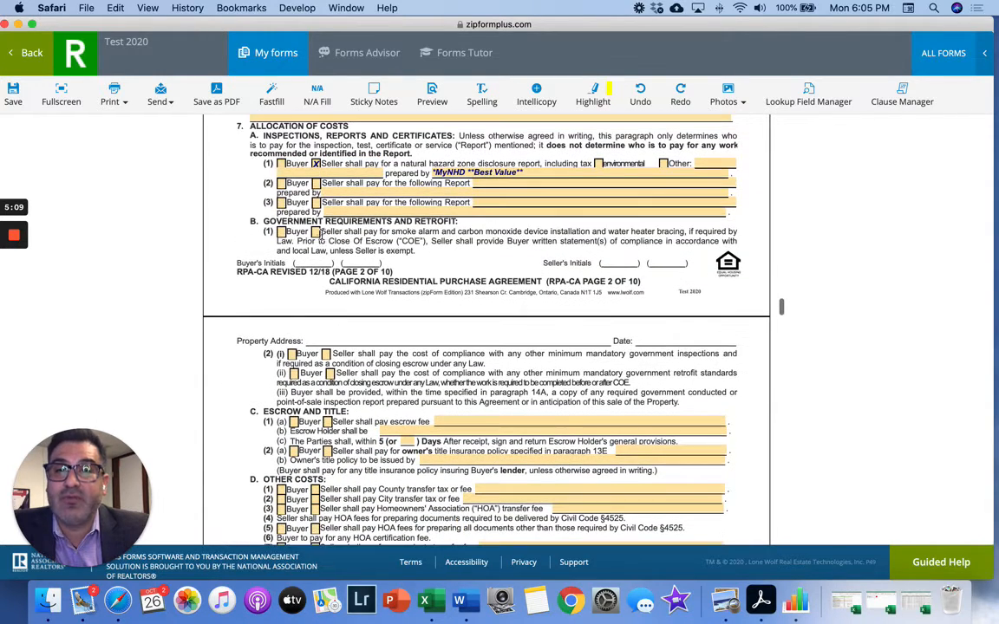
- Make the seller pay smoke alarm installation and government inspection and retrofit compliance costs
left_click(317, 232)
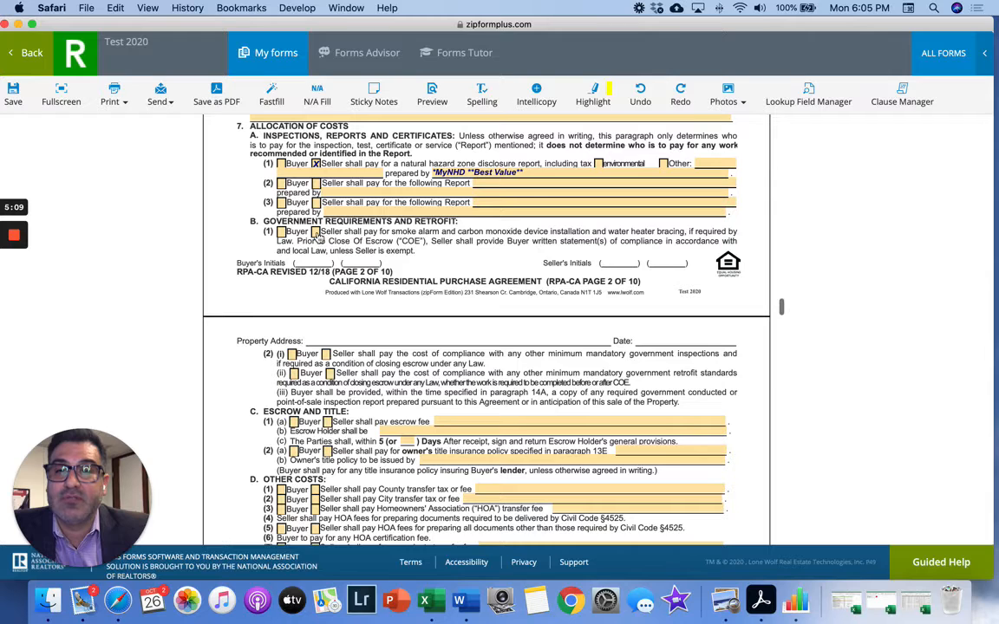
left_click(326, 355)
left_click(329, 374)
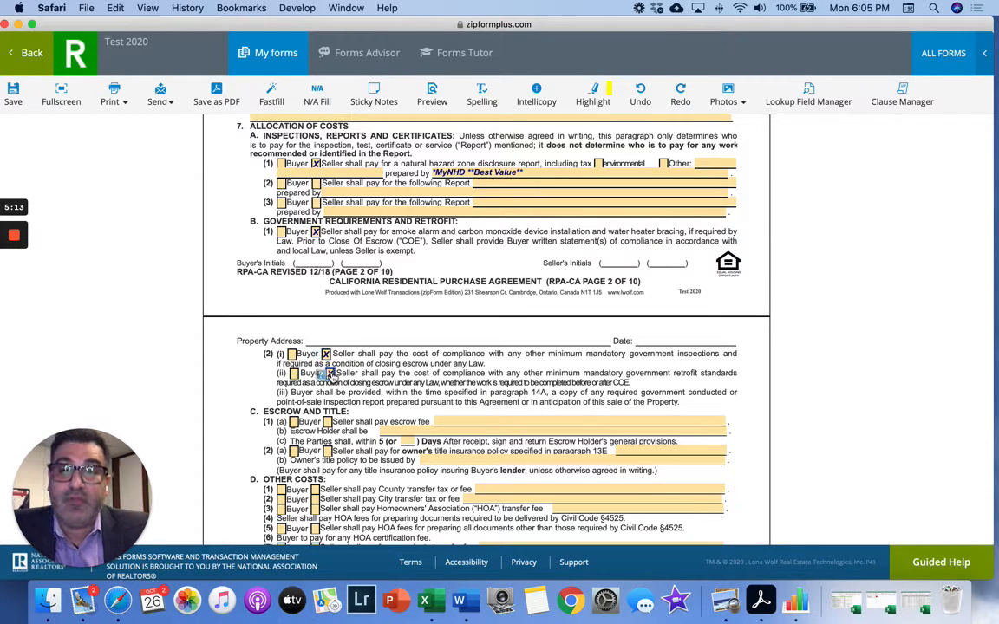
scroll(329, 374, "down", 3)
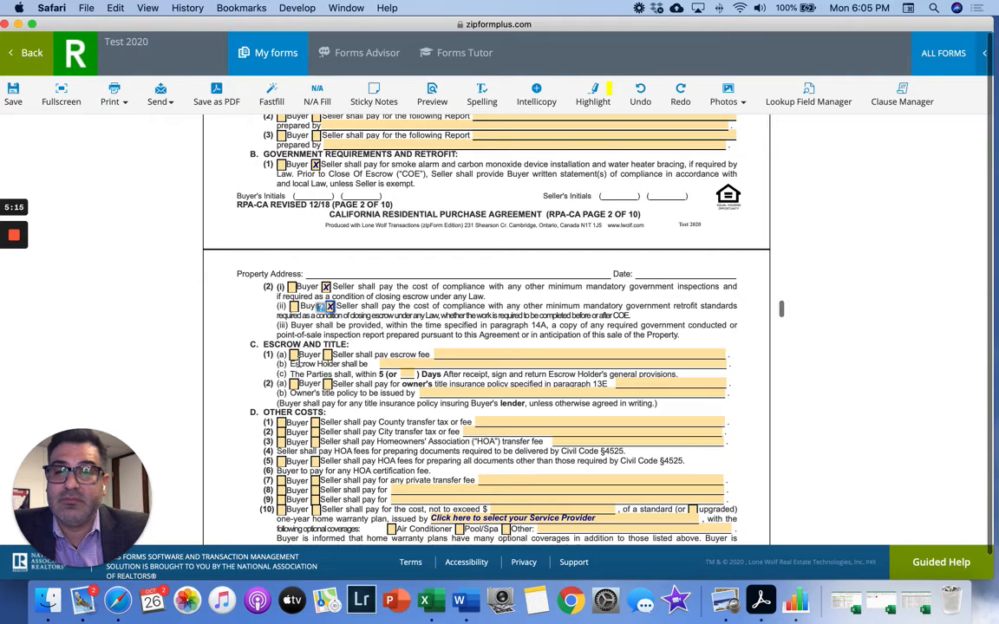
- Split escrow fees with each party paying their own, and have the seller pay owner's title insurance
left_click(295, 357)
left_click(328, 356)
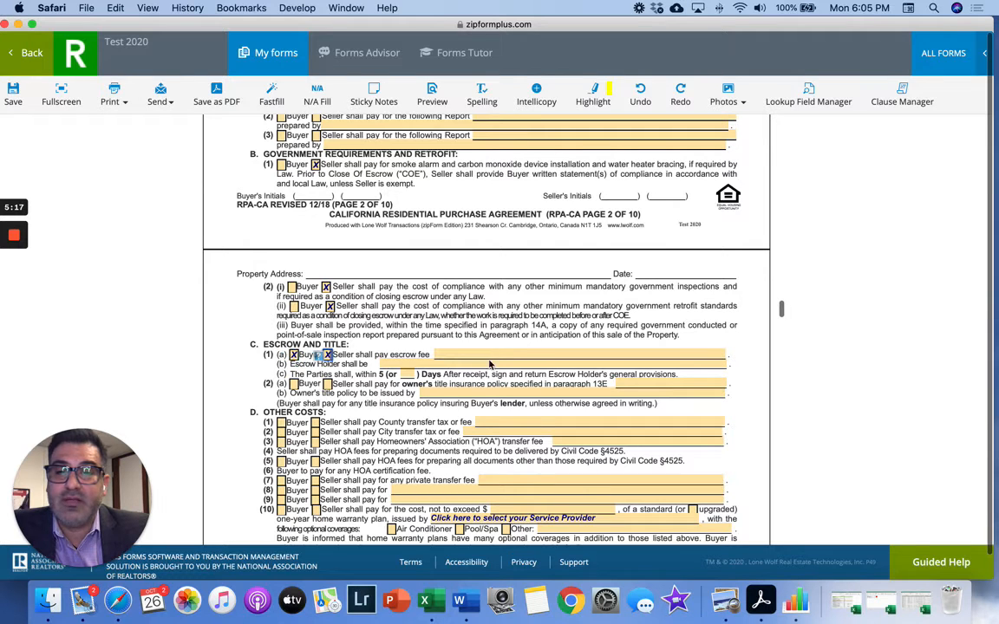
left_click(485, 352)
left_click(649, 356)
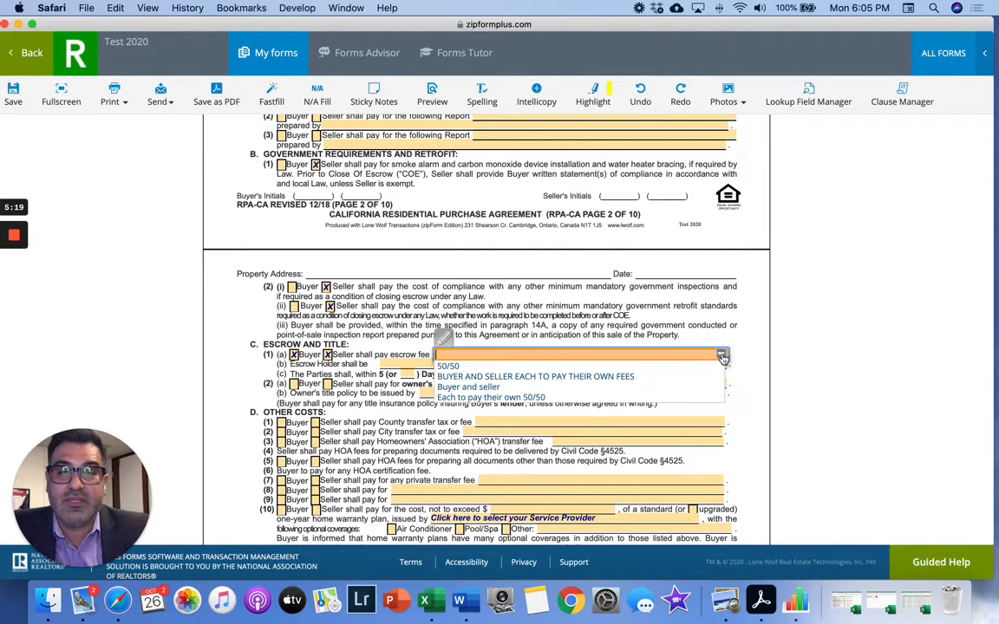
left_click(627, 377)
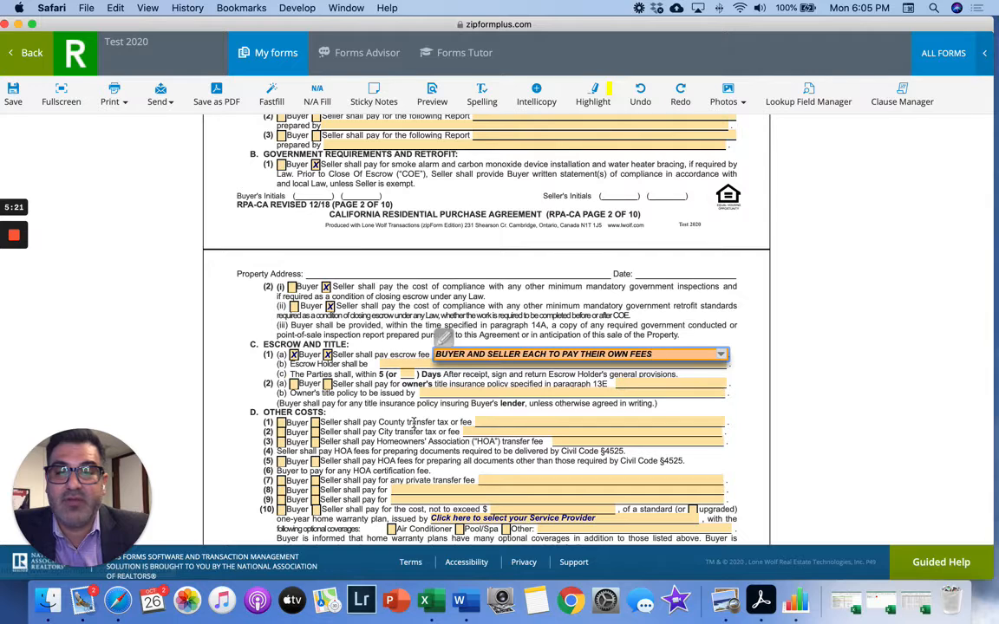
scroll(413, 427, "down", 3)
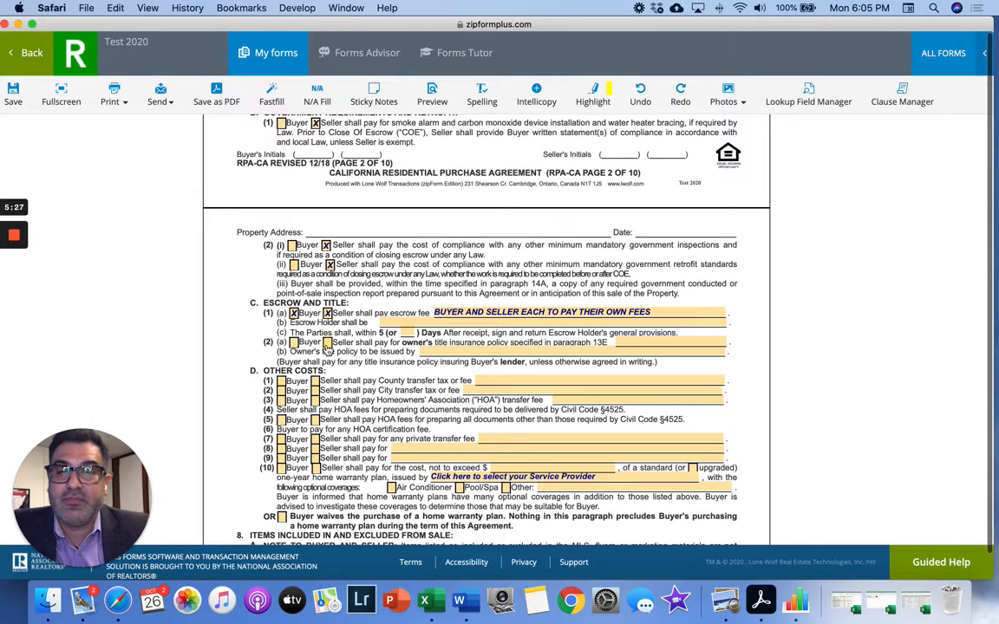
left_click(328, 342)
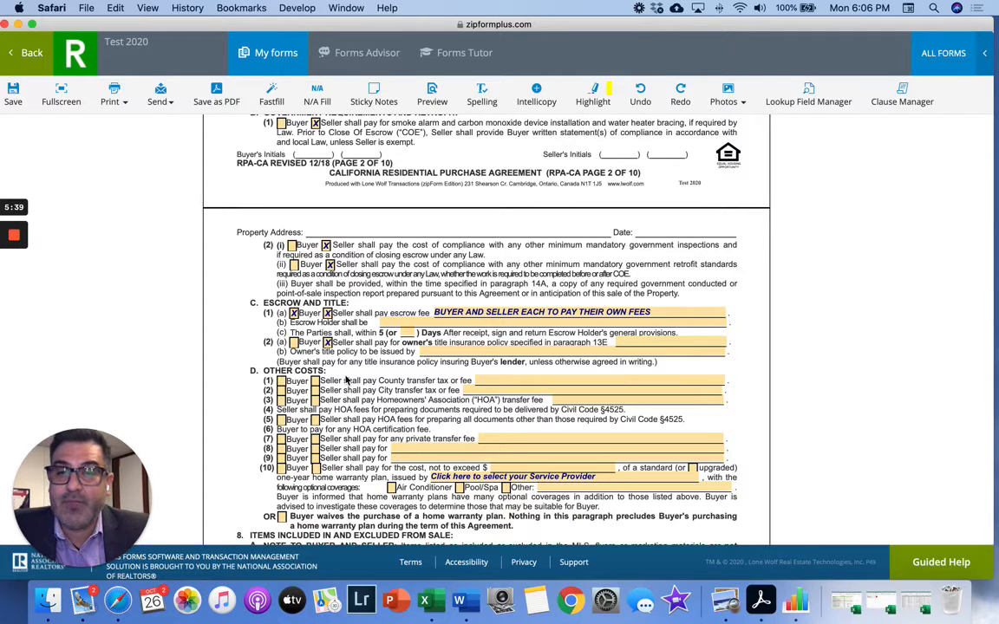
scroll(347, 379, "down", 2)
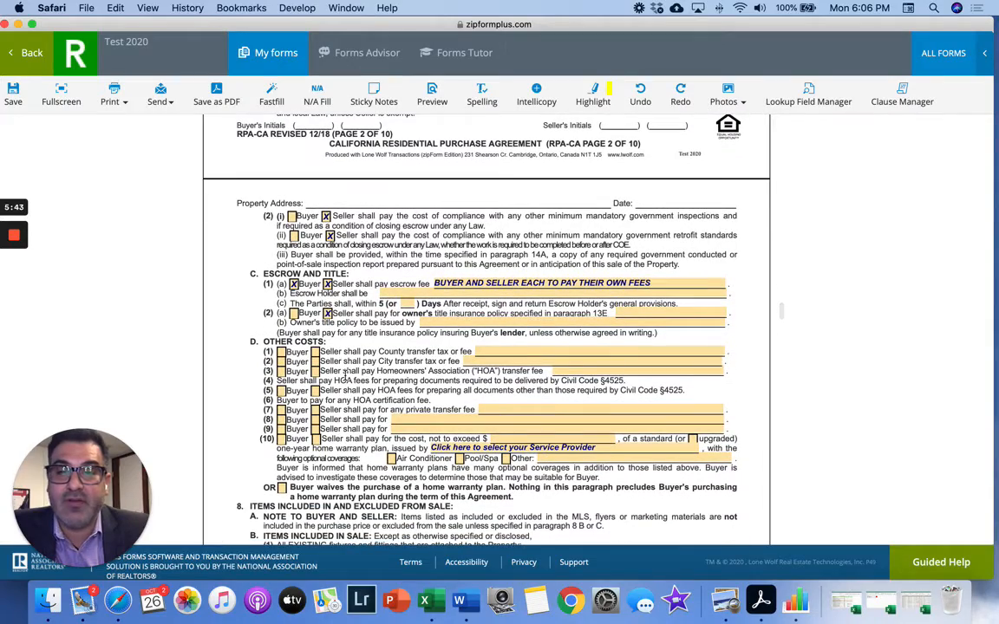
scroll(347, 375, "down", 10)
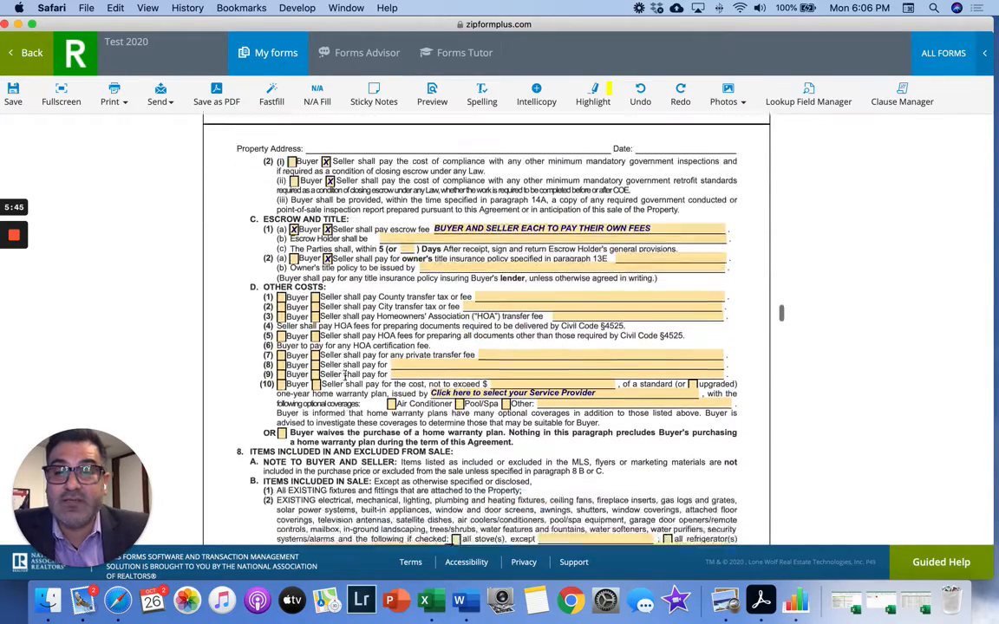
scroll(346, 374, "up", 20)
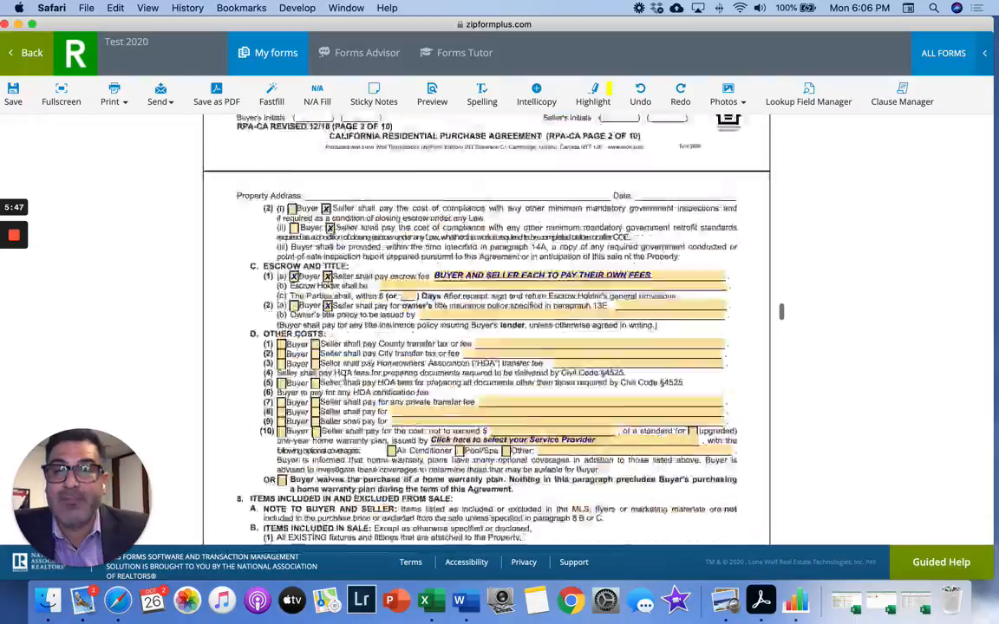
scroll(345, 375, "up", 20)
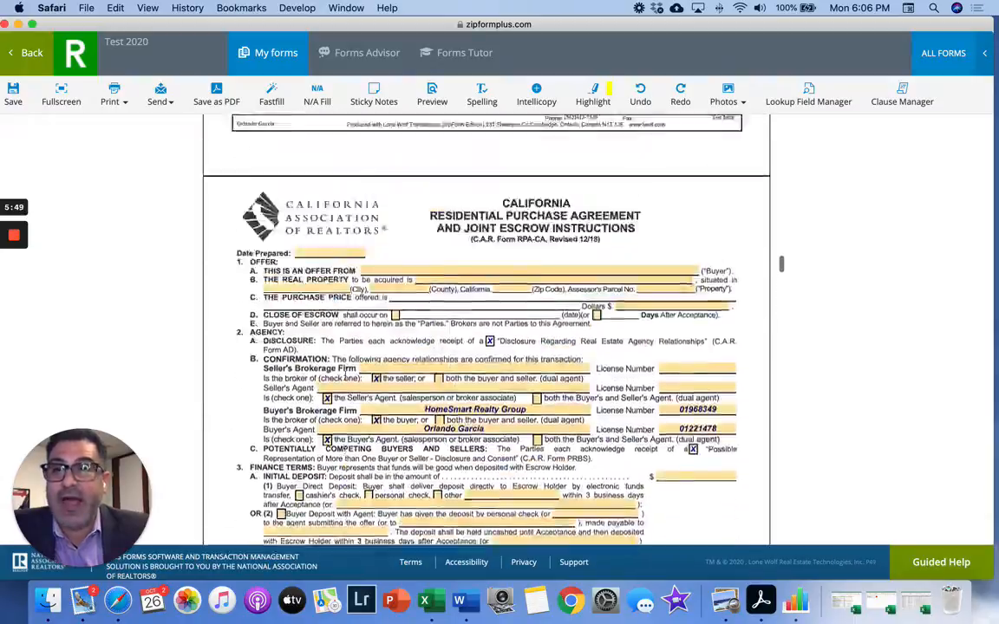
scroll(344, 375, "up", 20)
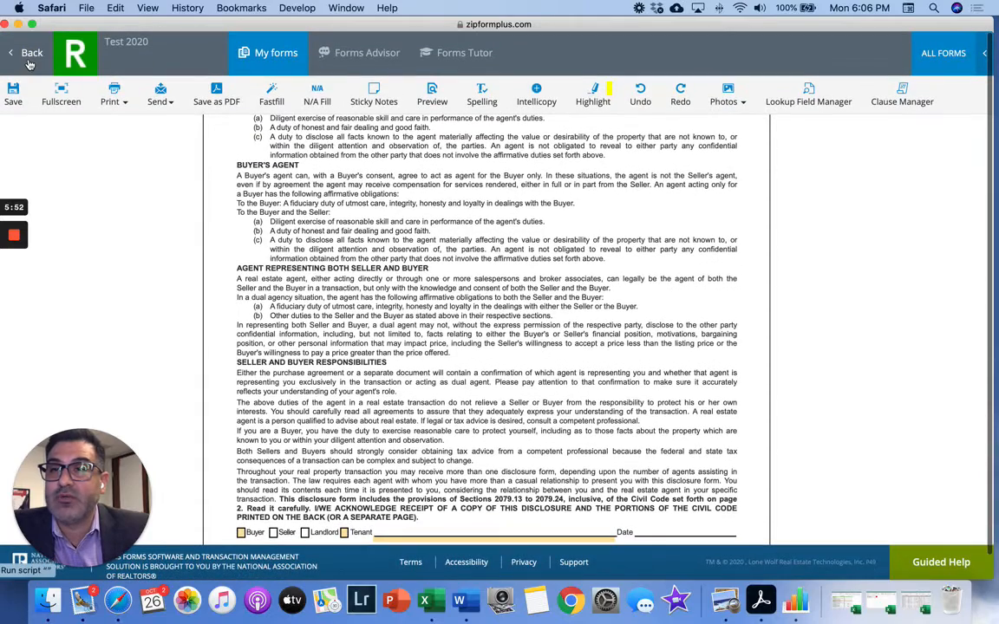
- Return from the Test 2020 template to the templates list, then open Dashboard's Transactions list
left_click(29, 58)
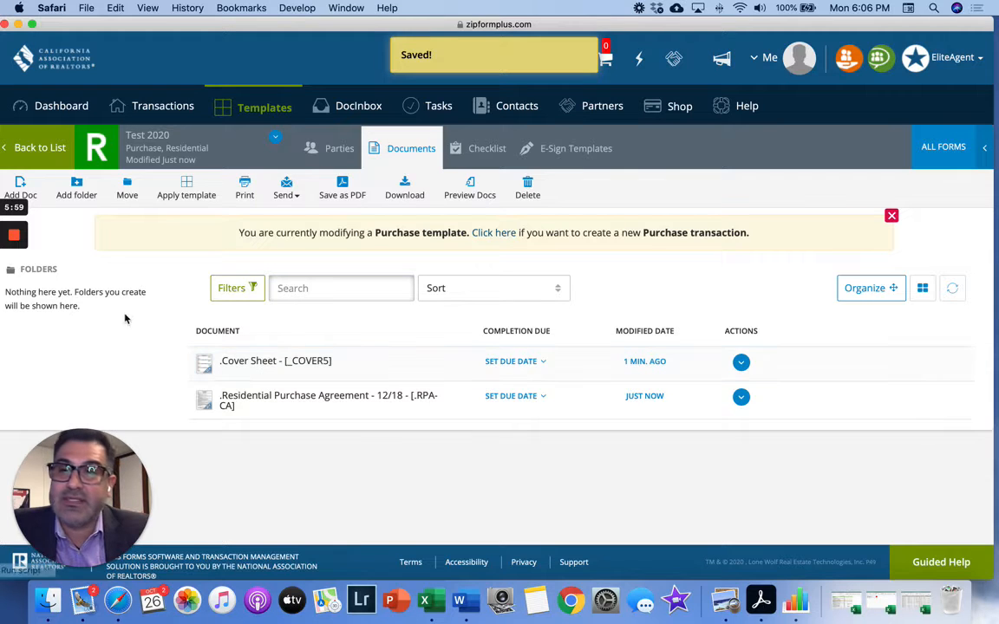
left_click(40, 149)
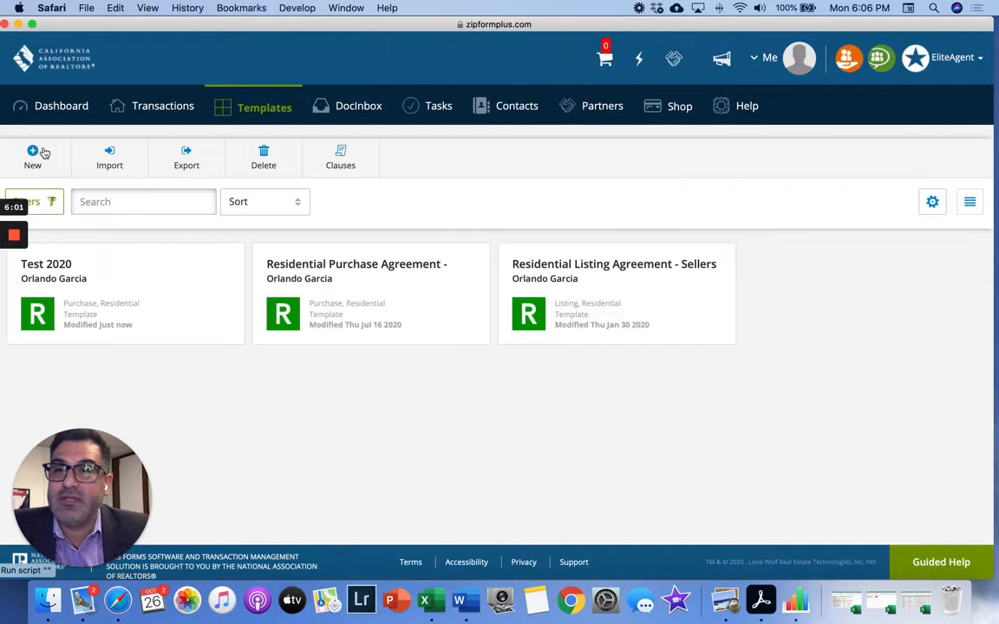
left_click(68, 111)
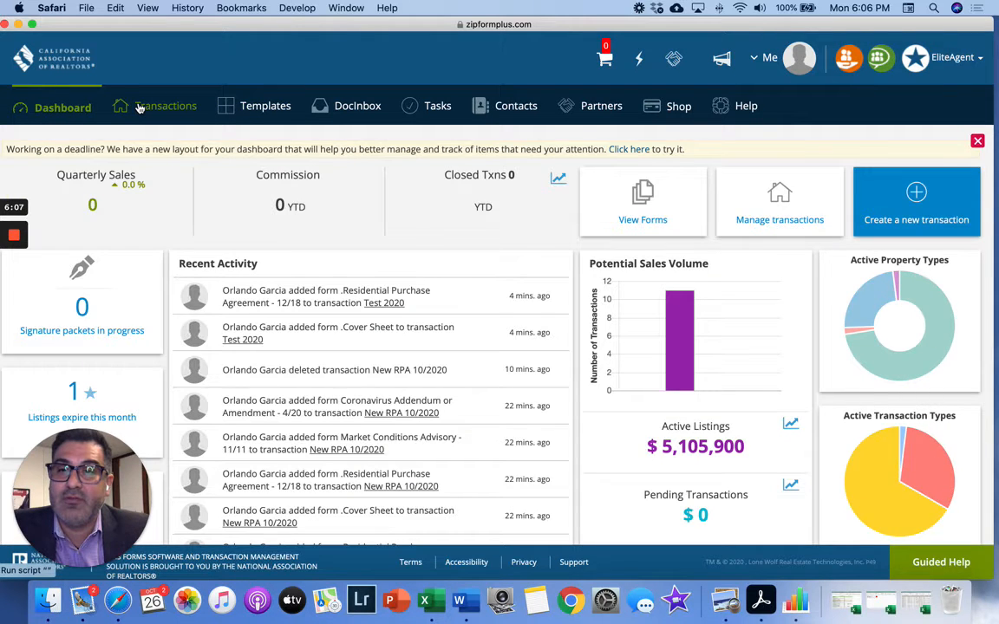
left_click(138, 107)
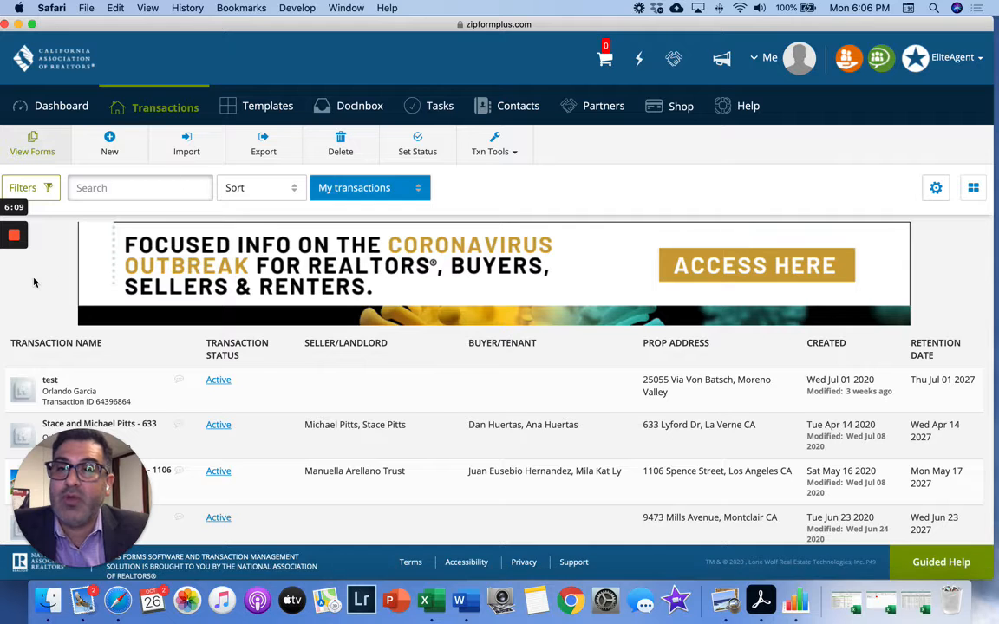
- Start a new Purchase or Offer transaction named 1234 mainstreet
left_click(110, 144)
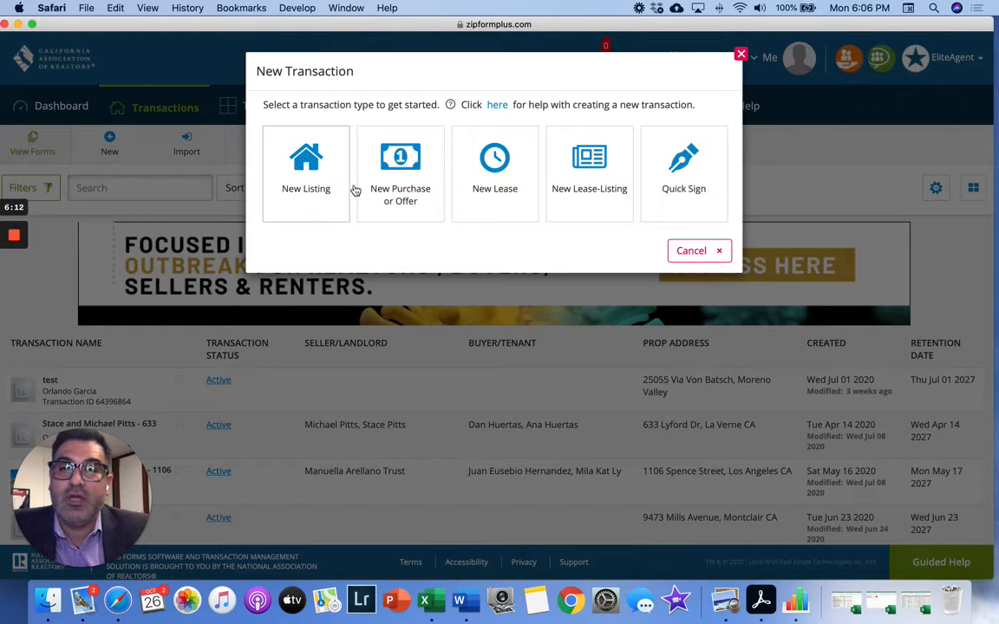
left_click(390, 170)
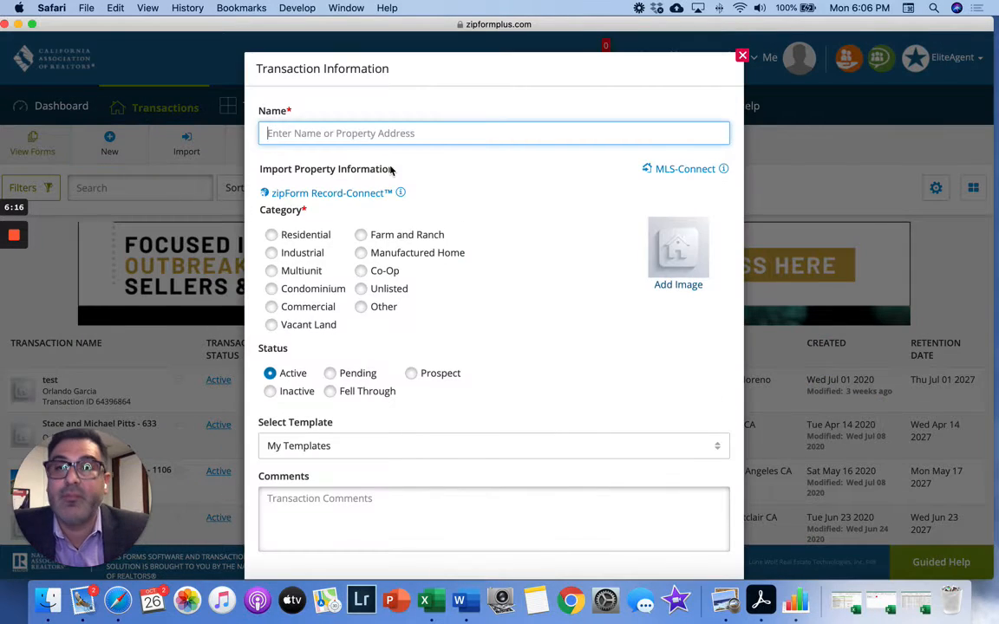
type("12")
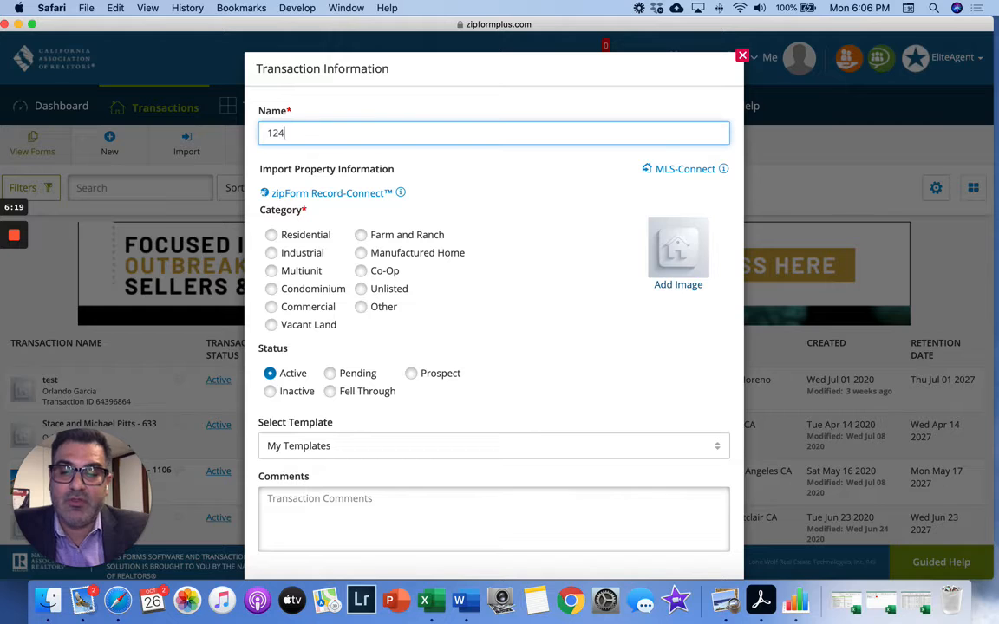
type("4")
key("BackSpace")
type("34")
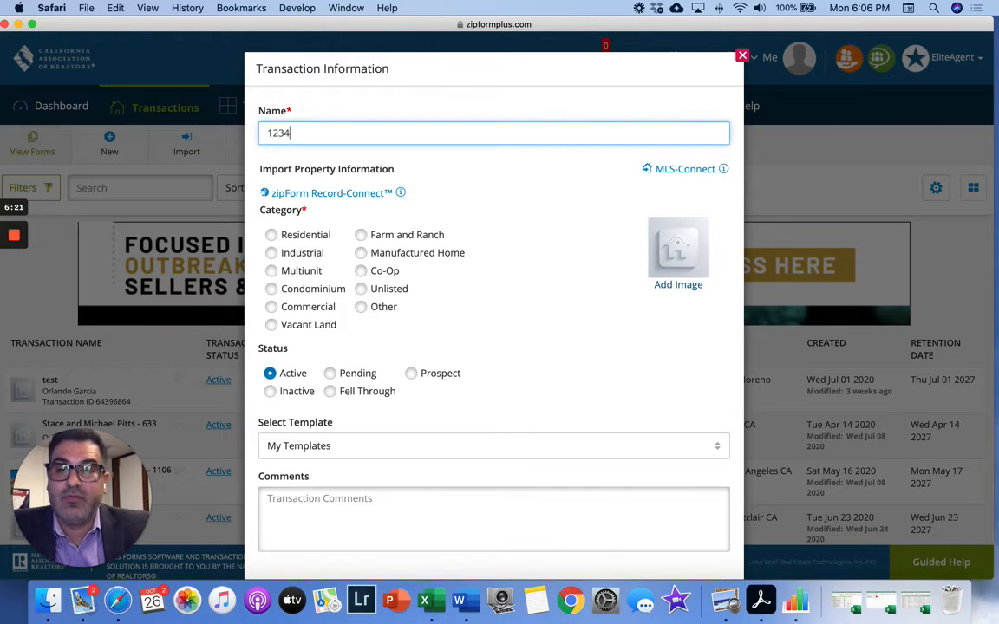
type(" mainstreet")
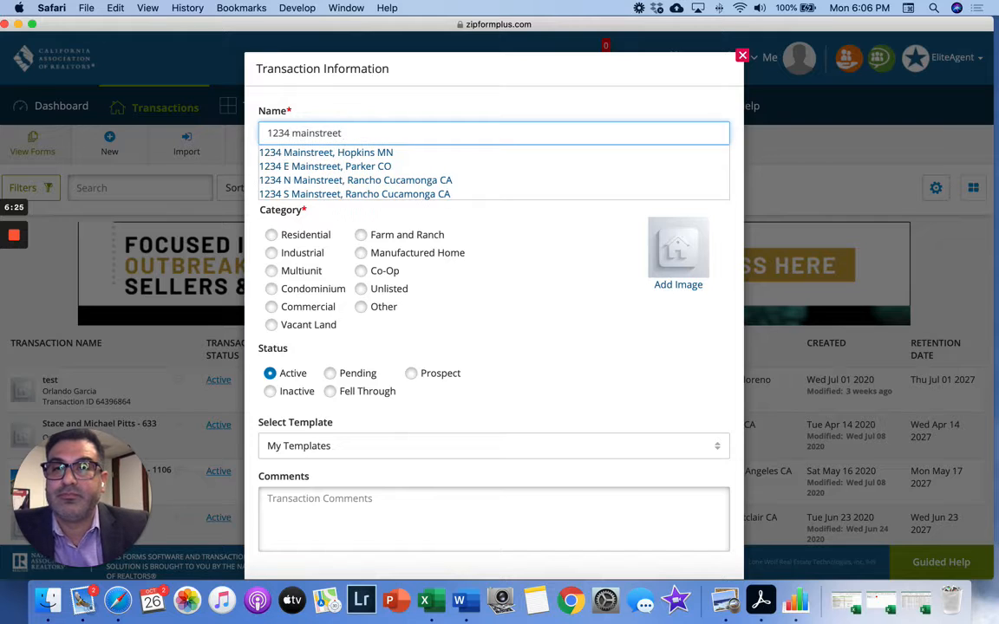
left_click(487, 301)
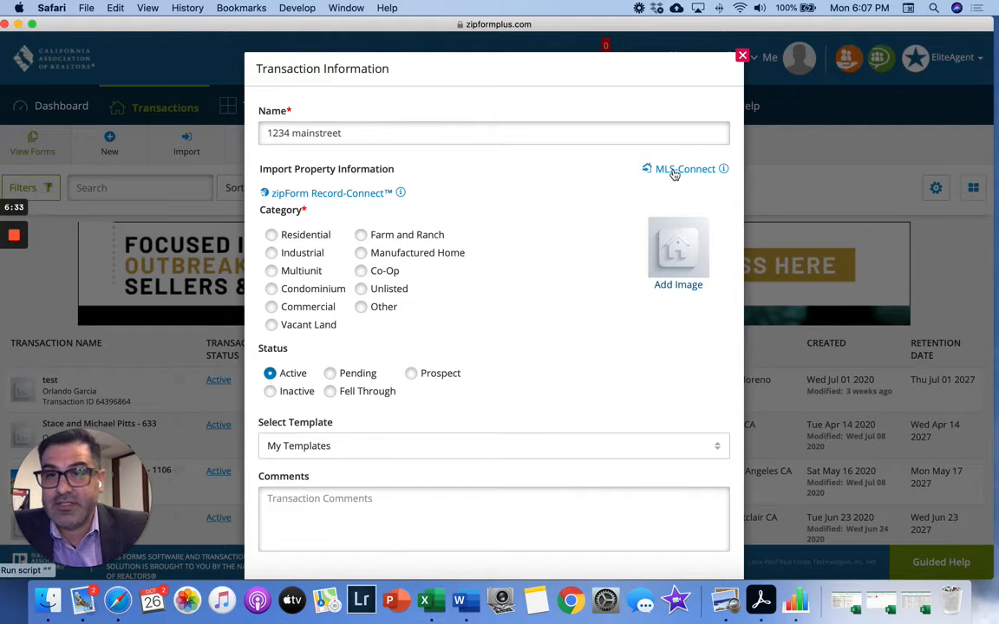
- Set the category to Residential, apply the Personal - Test 2020 template, and save the transaction
left_click(272, 236)
scroll(518, 335, "down", 3)
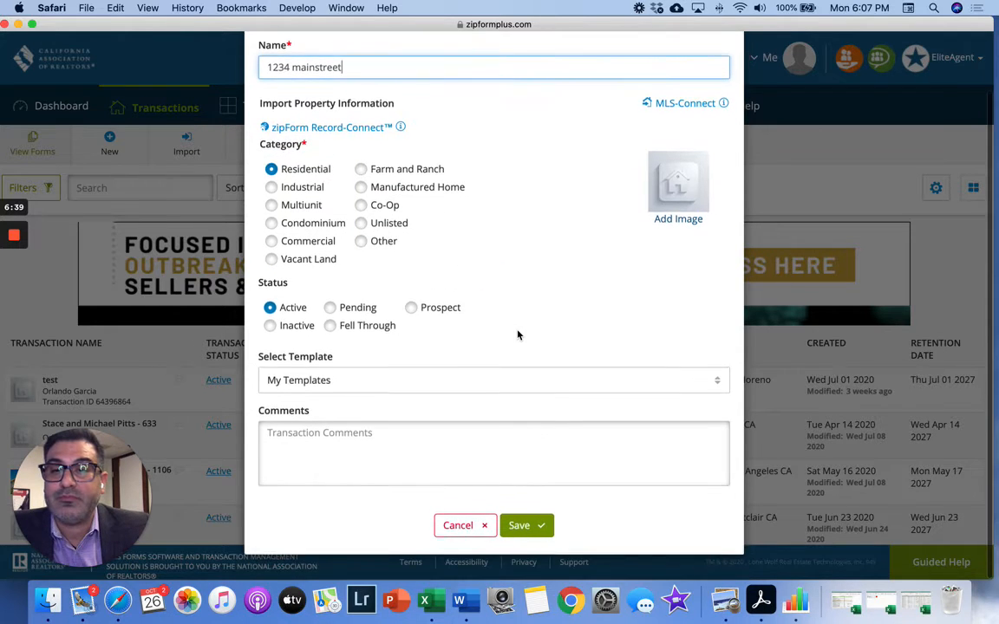
left_click(714, 382)
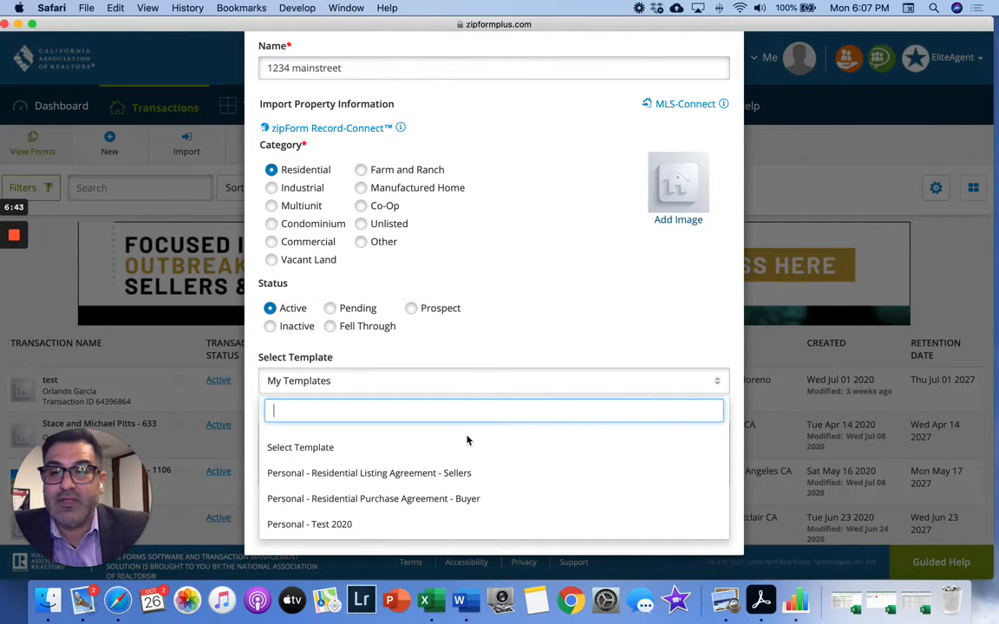
left_click(328, 525)
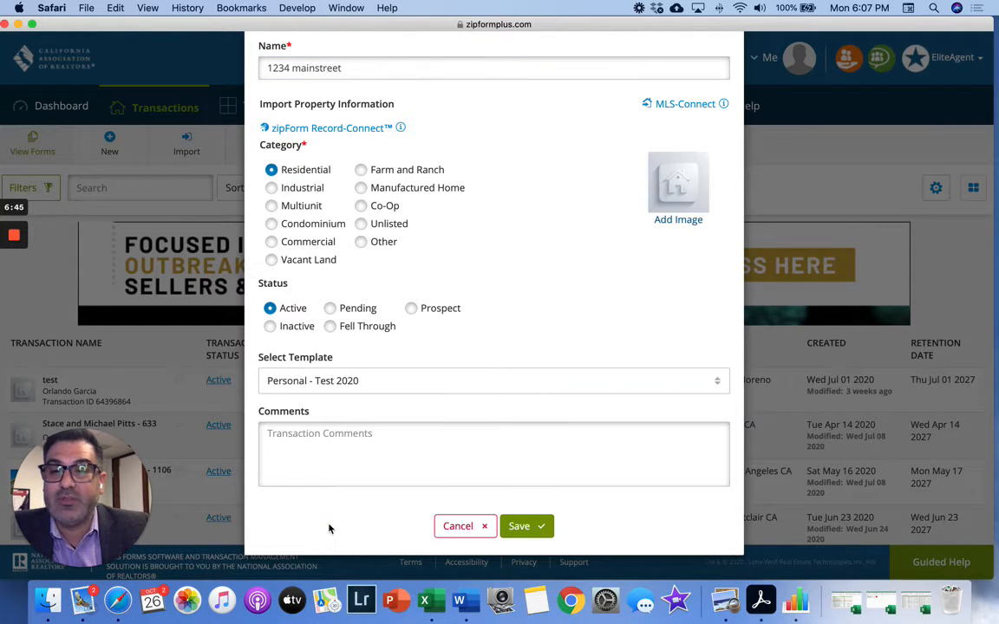
left_click(523, 531)
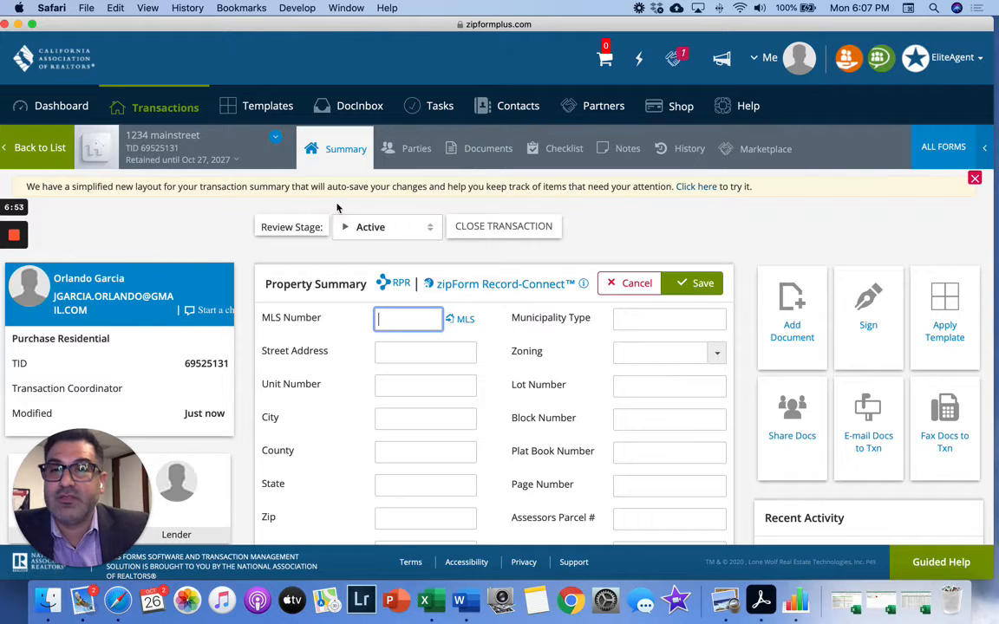
- Open the Cover Sheet from the 1234 mainstreet transaction's Documents list
left_click(488, 150)
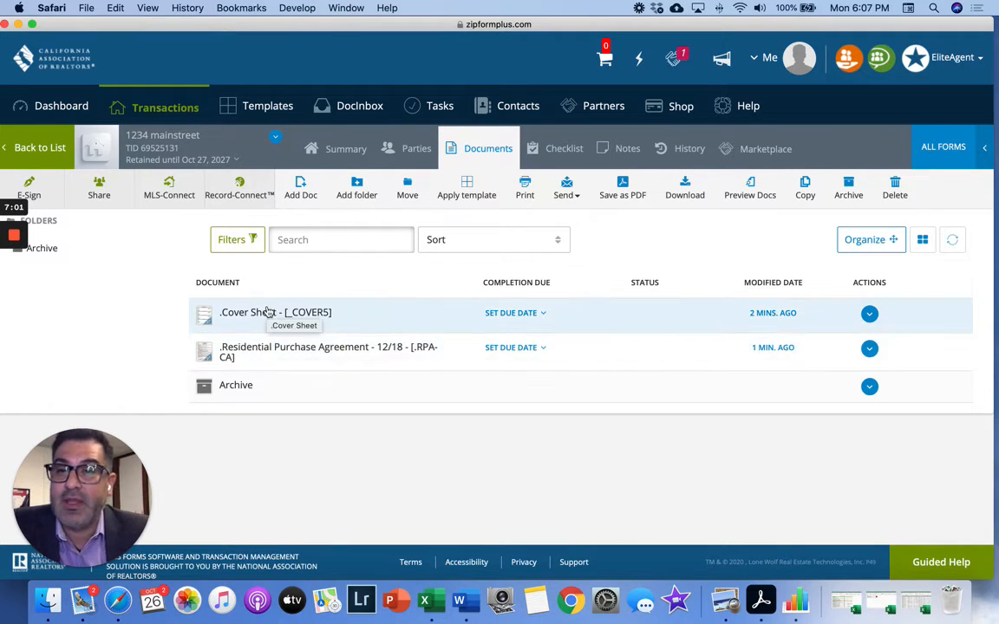
left_click(267, 313)
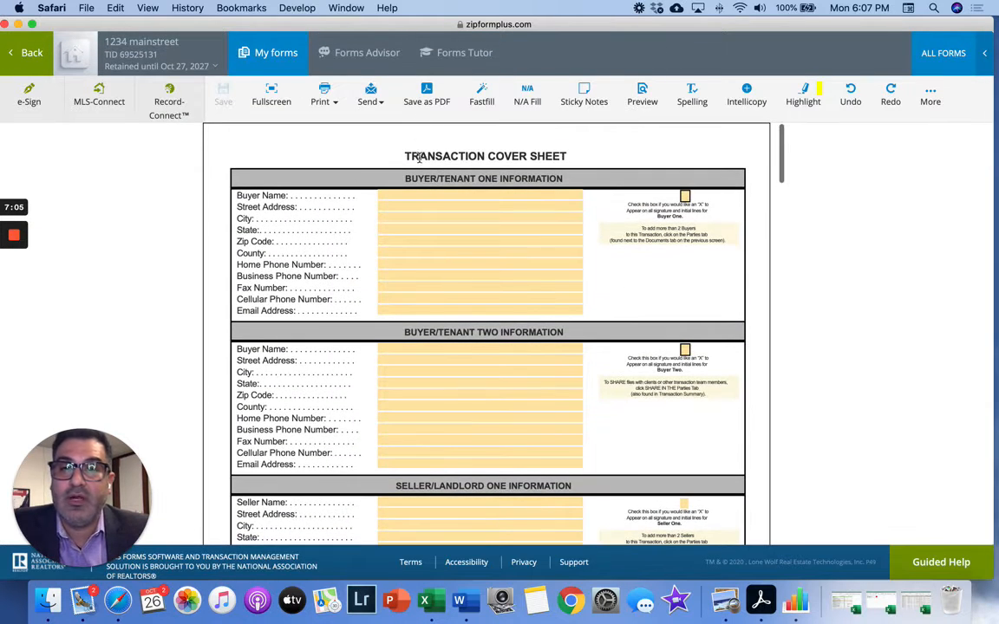
- Enter the two buyers' names (BUYER, BUYER B) and accept their suggested e-mail addresses
left_click(414, 194)
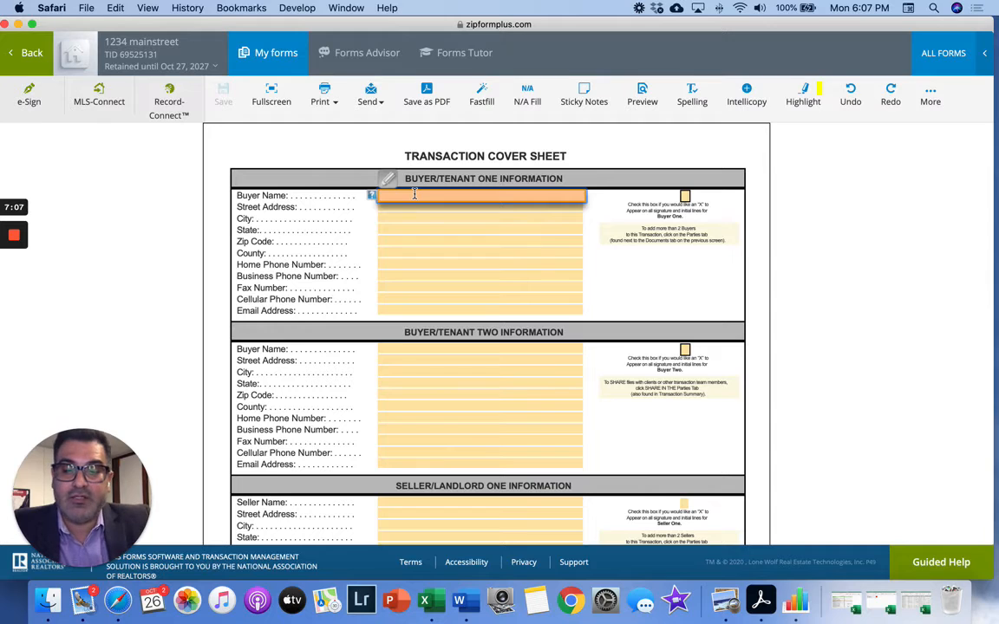
type("BUYER A")
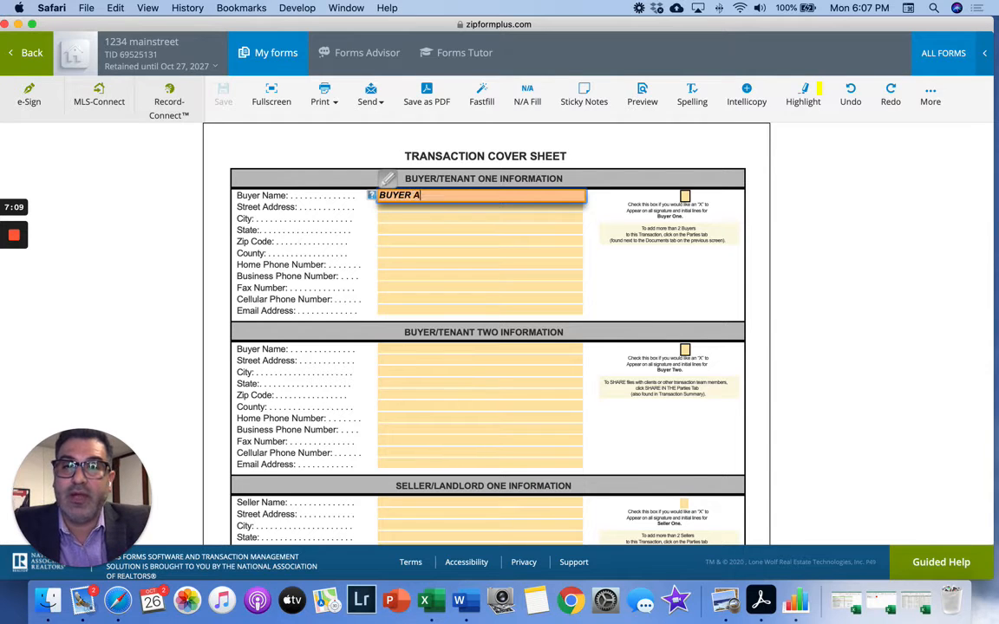
left_click(430, 310)
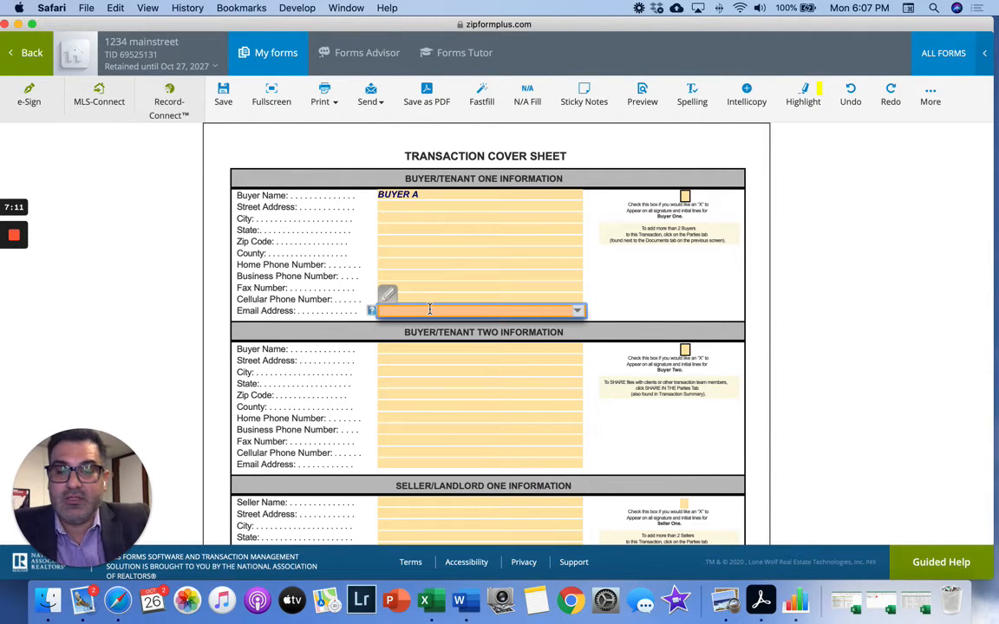
type("BUYER")
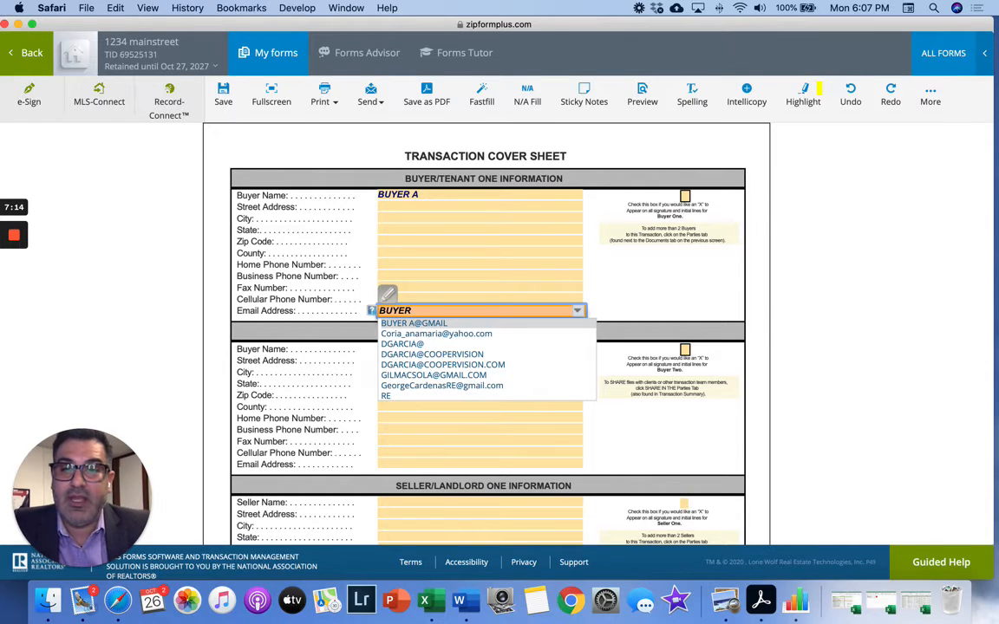
left_click(425, 324)
left_click(369, 371)
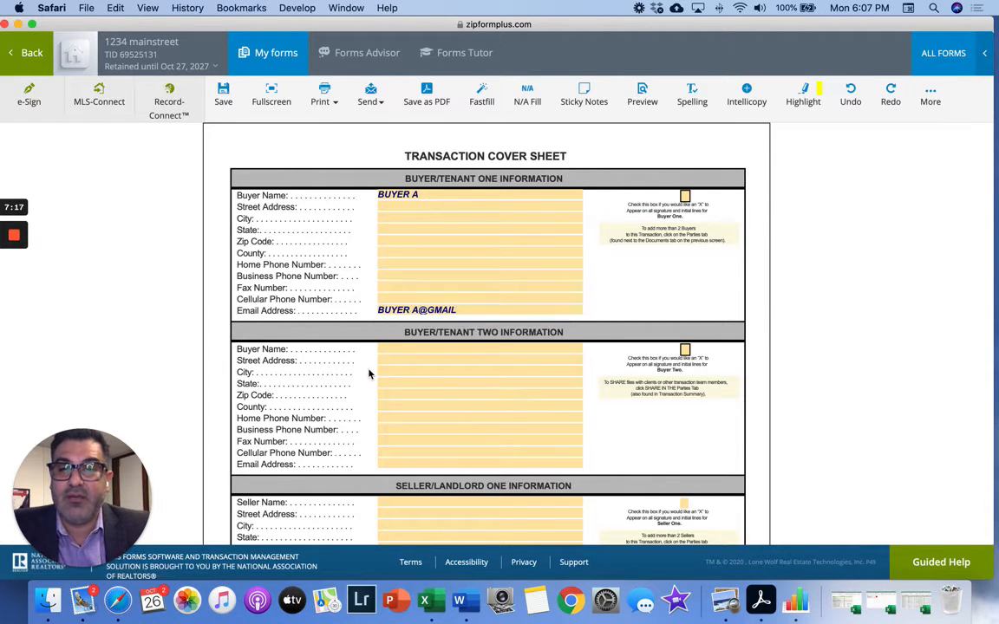
left_click(390, 350)
type("B")
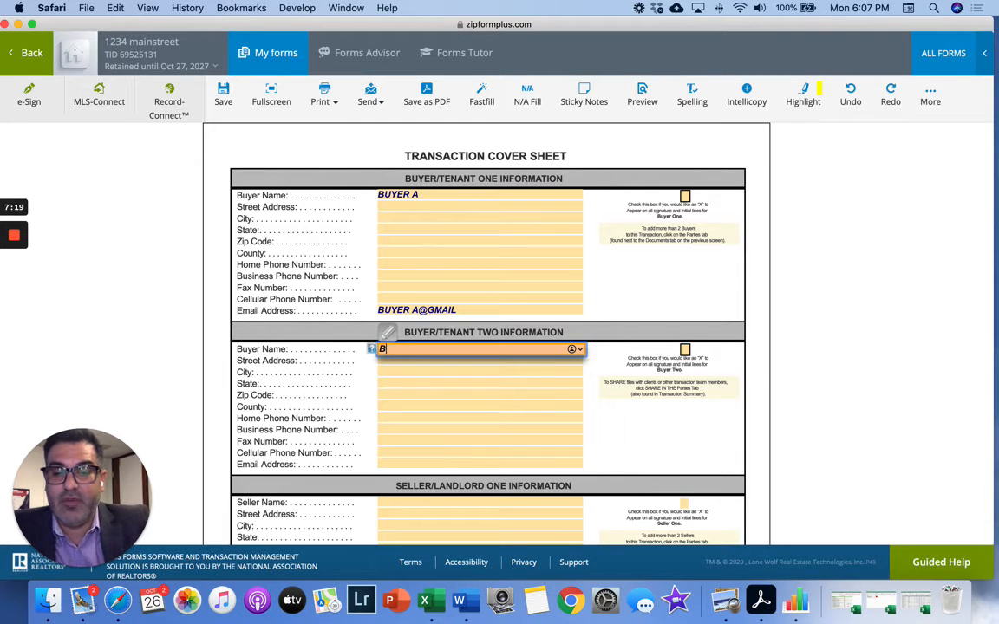
type("UYER B")
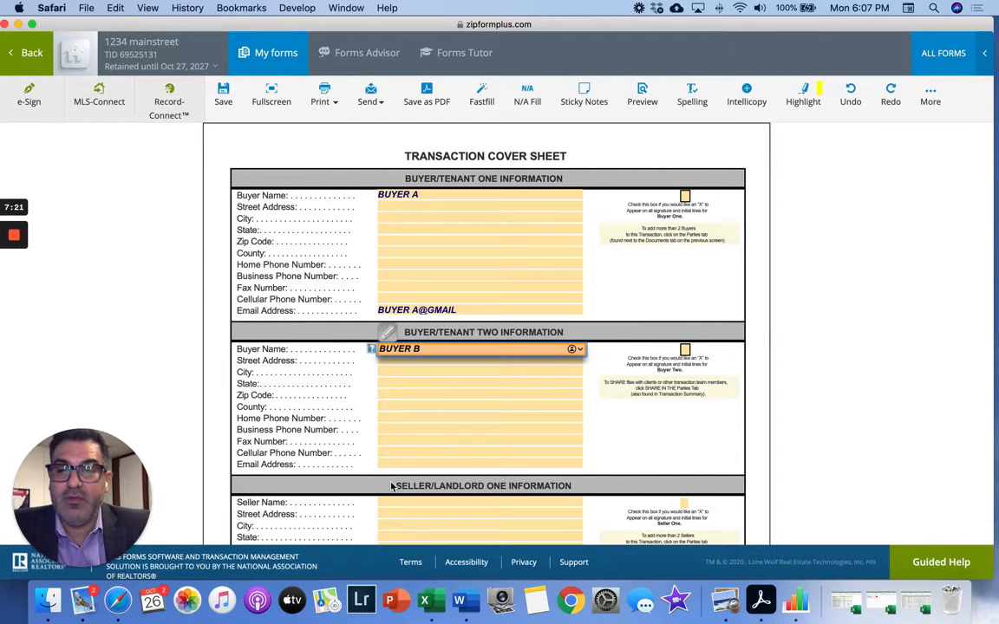
left_click(393, 464)
type("BUYER B")
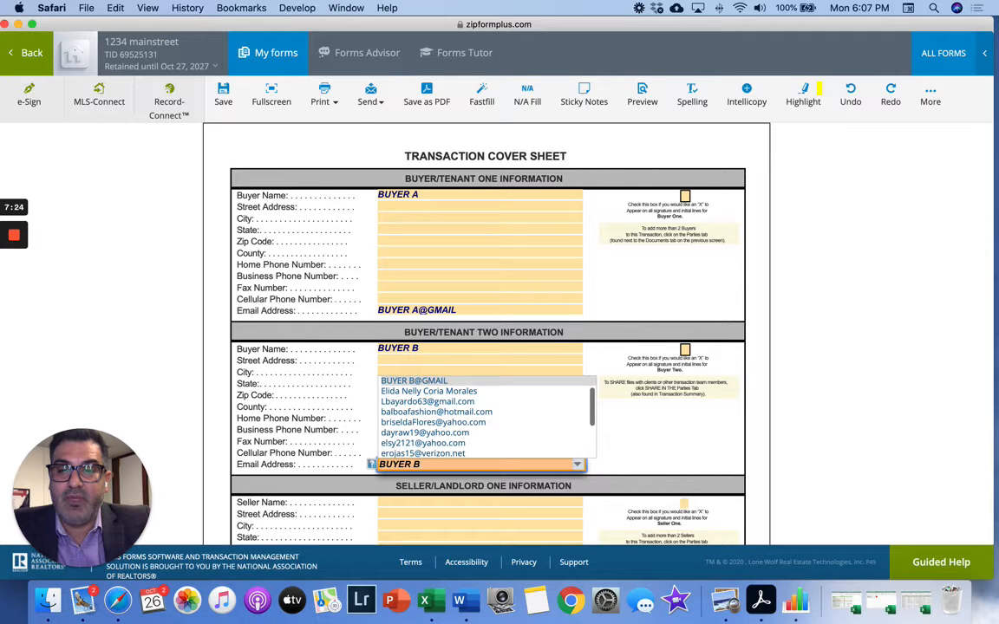
left_click(404, 381)
scroll(366, 389, "down", 3)
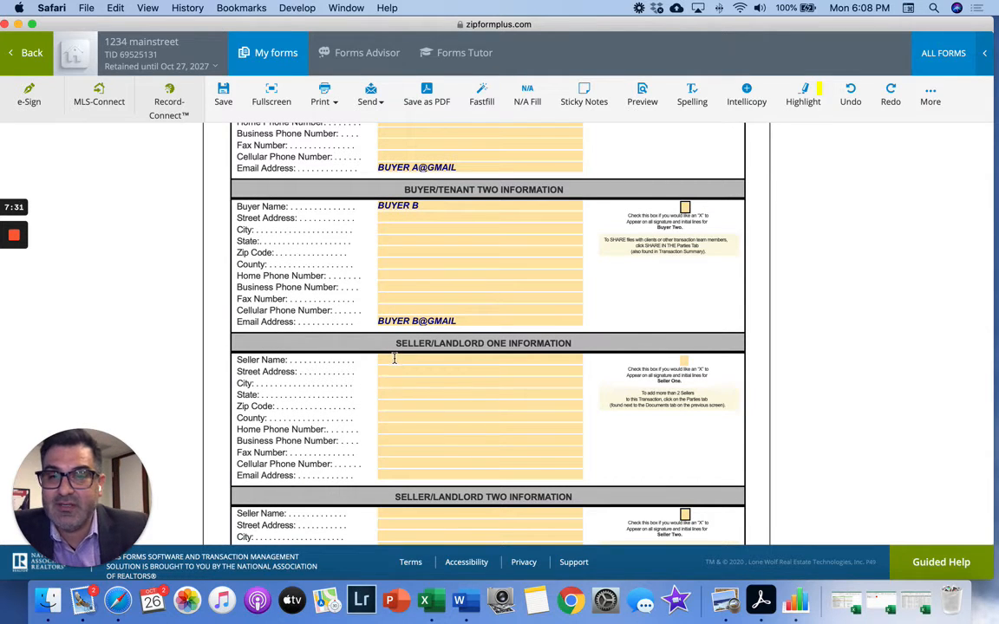
- Enter SELLER A and SELLER B as the two sellers' names
left_click(394, 360)
type("S")
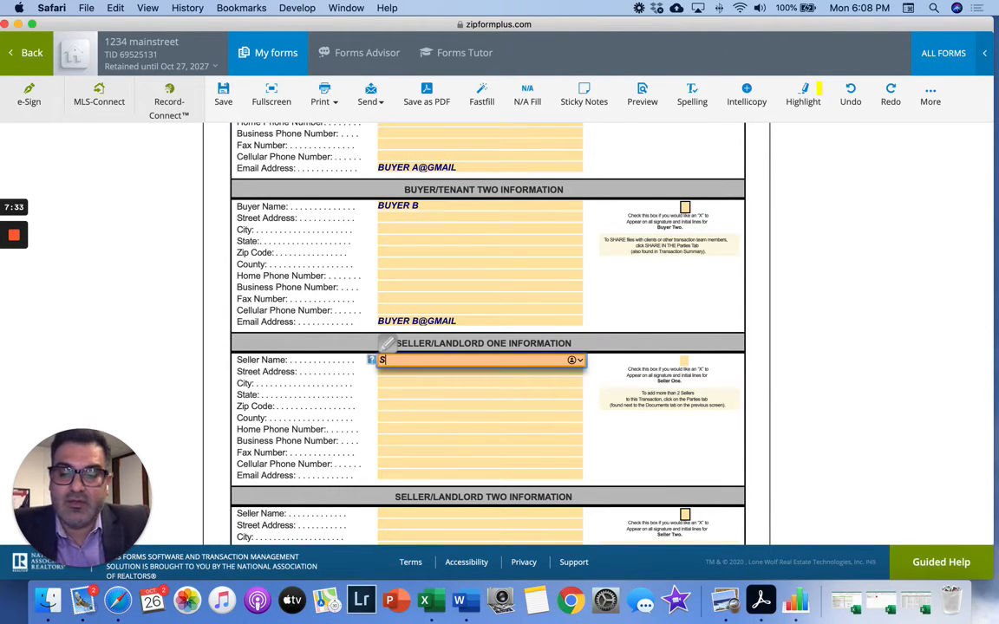
type("ELLER A")
left_click(346, 394)
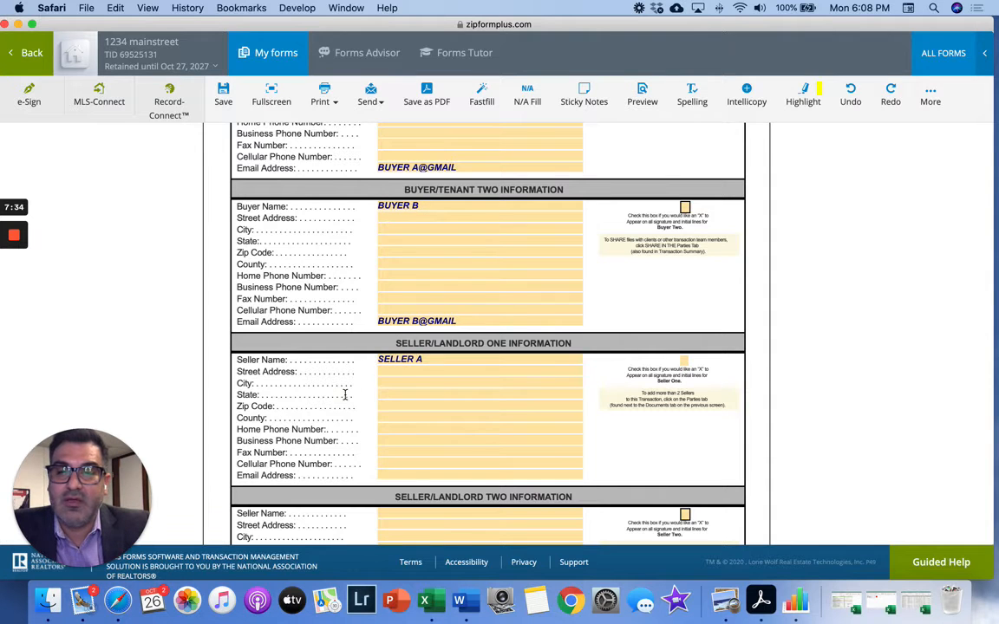
scroll(347, 395, "down", 2)
scroll(399, 393, "down", 1)
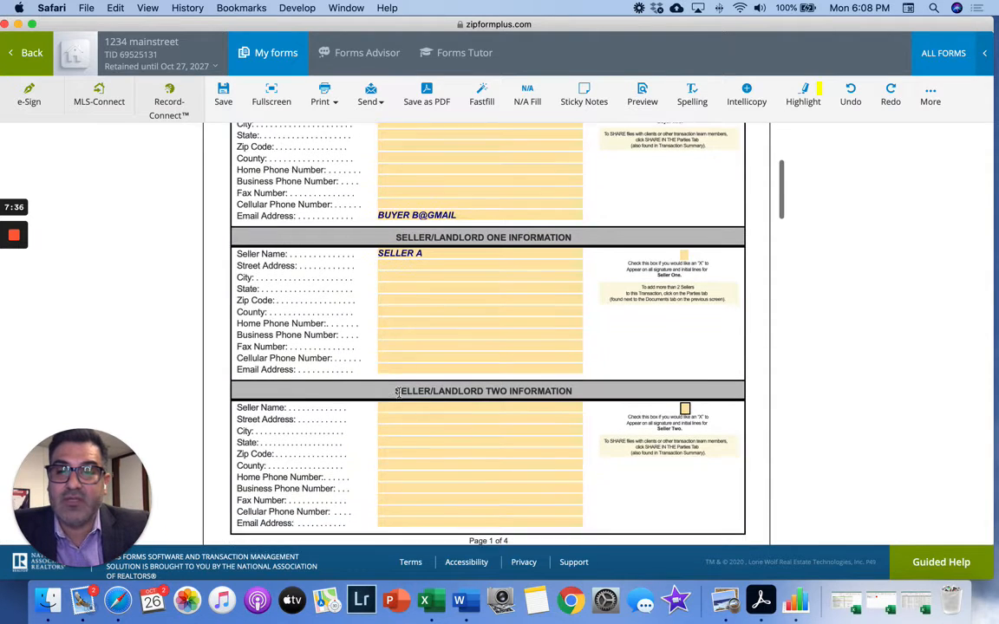
left_click(401, 407)
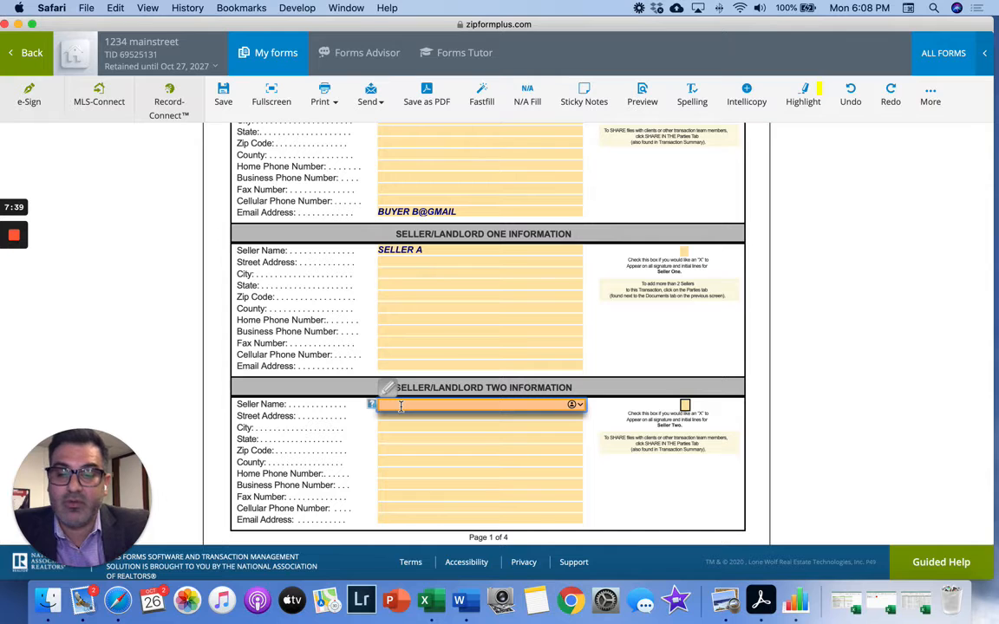
type("SELLER B")
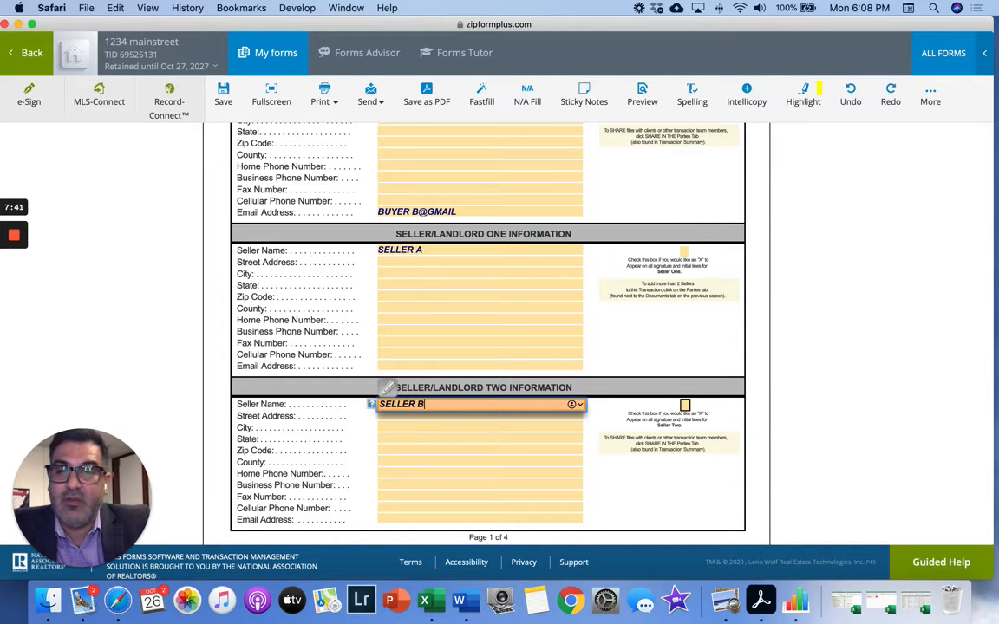
left_click(343, 436)
scroll(339, 435, "down", 3)
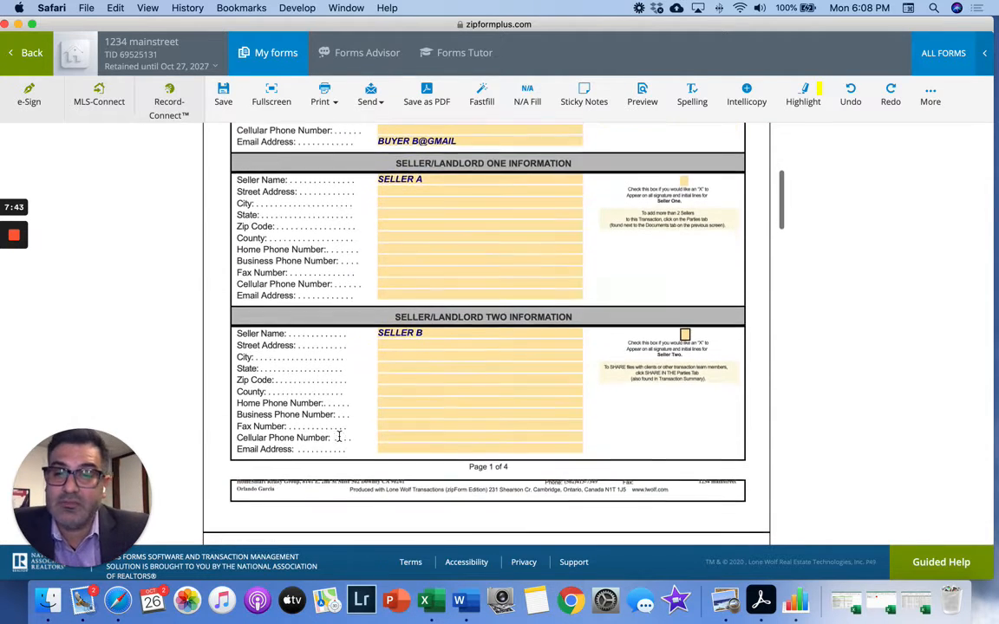
scroll(407, 404, "down", 5)
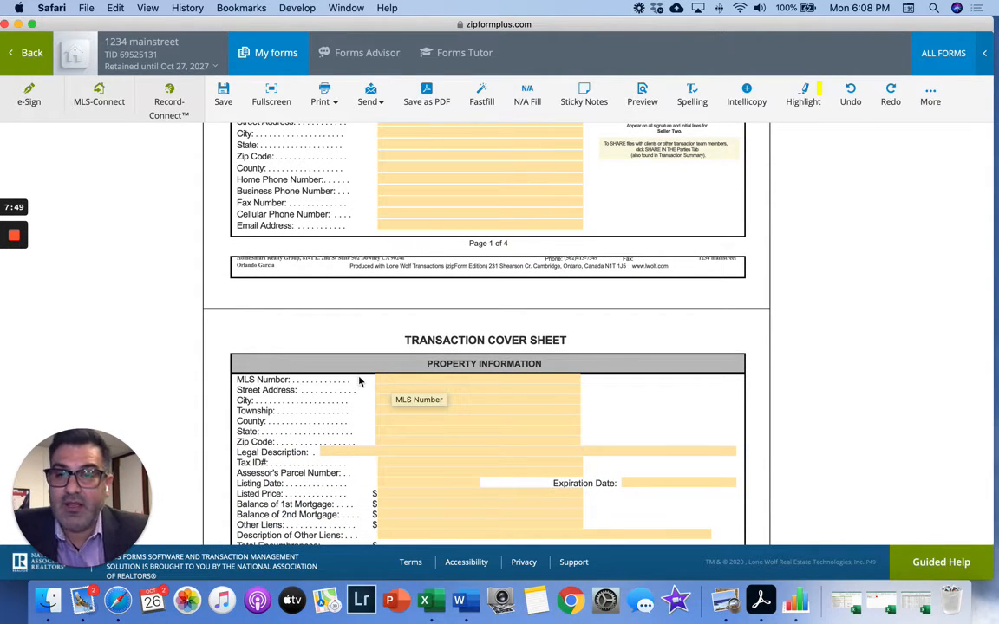
- Set the purchase price to 575,000.00 and the agreement date to October 26, 2020
left_click_drag(357, 379, 371, 434)
left_click(371, 434)
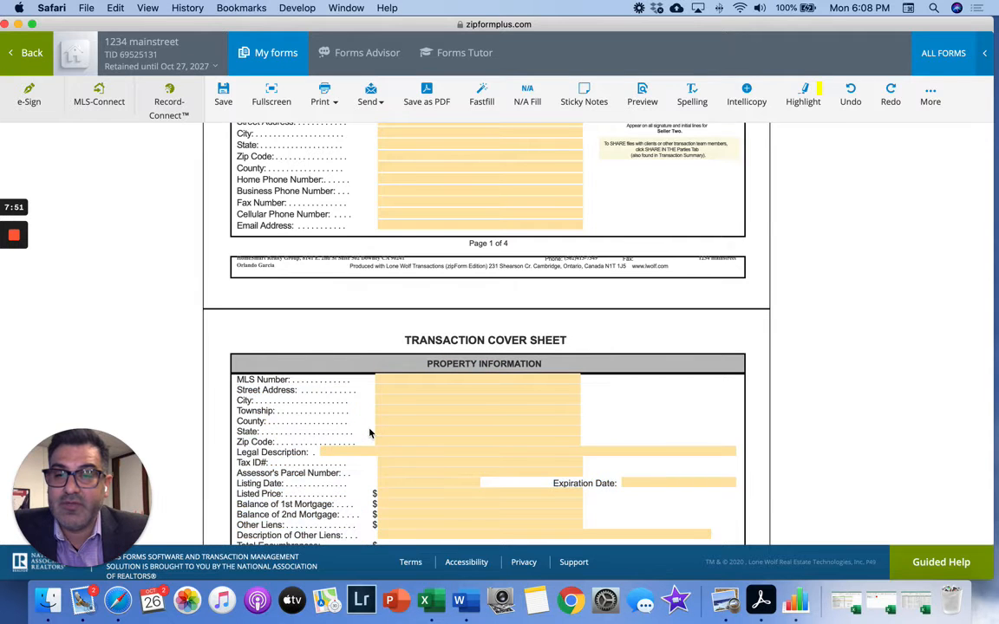
scroll(371, 434, "down", 3)
scroll(371, 434, "down", 3)
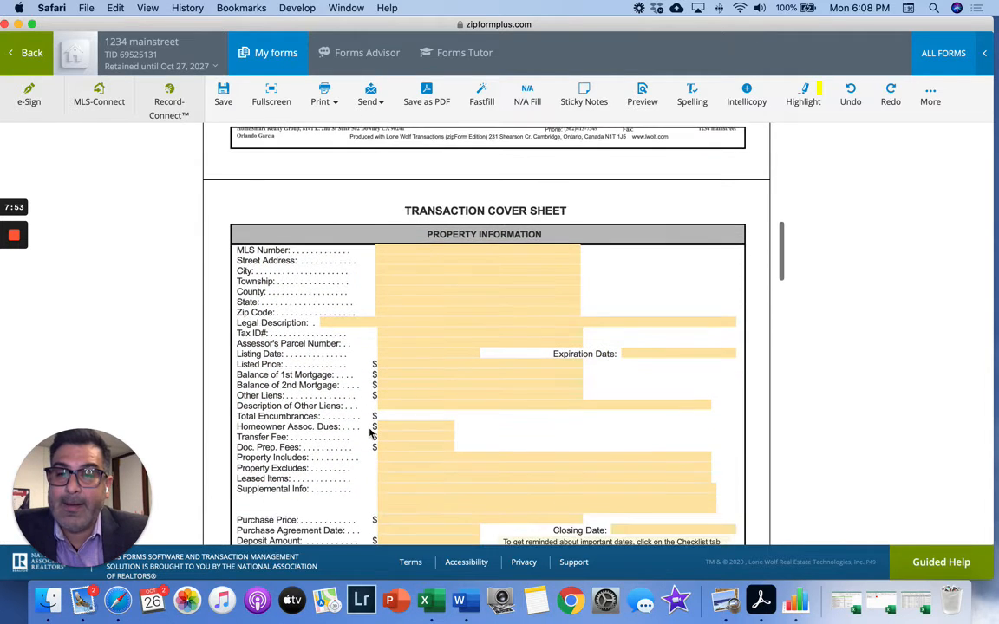
left_click(392, 445)
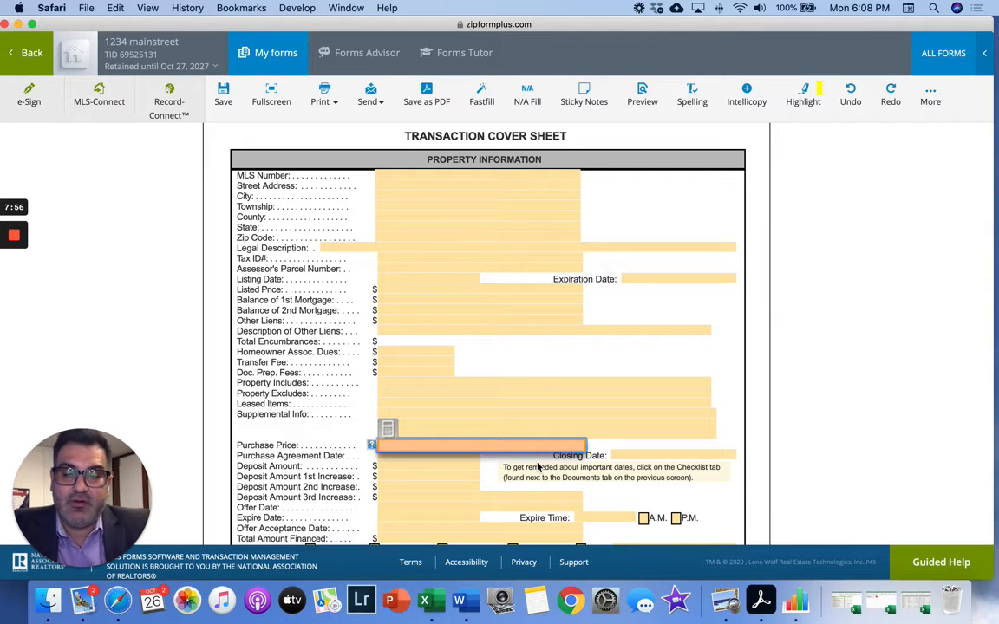
type("575000")
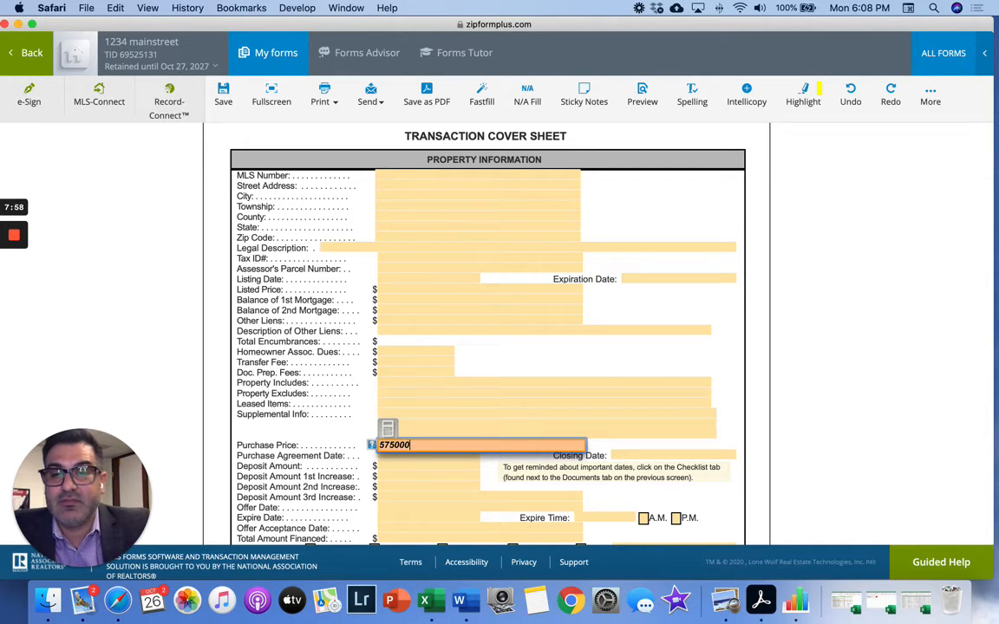
left_click(352, 422)
left_click(392, 454)
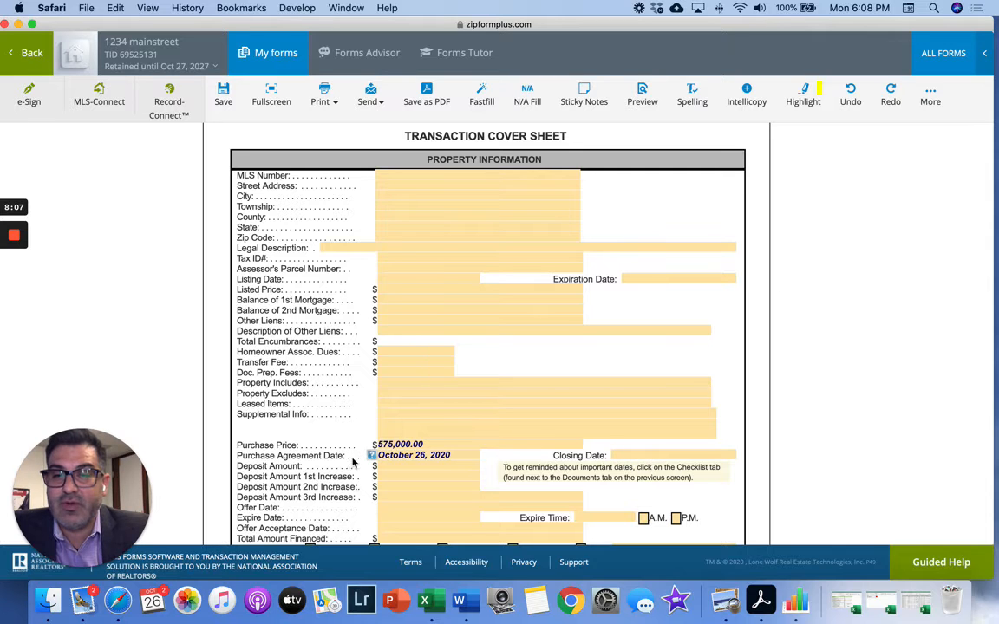
- Enter a 5,000.00 deposit amount and mark the property type as Residential
scroll(379, 460, "down", 1)
scroll(384, 420, "down", 2)
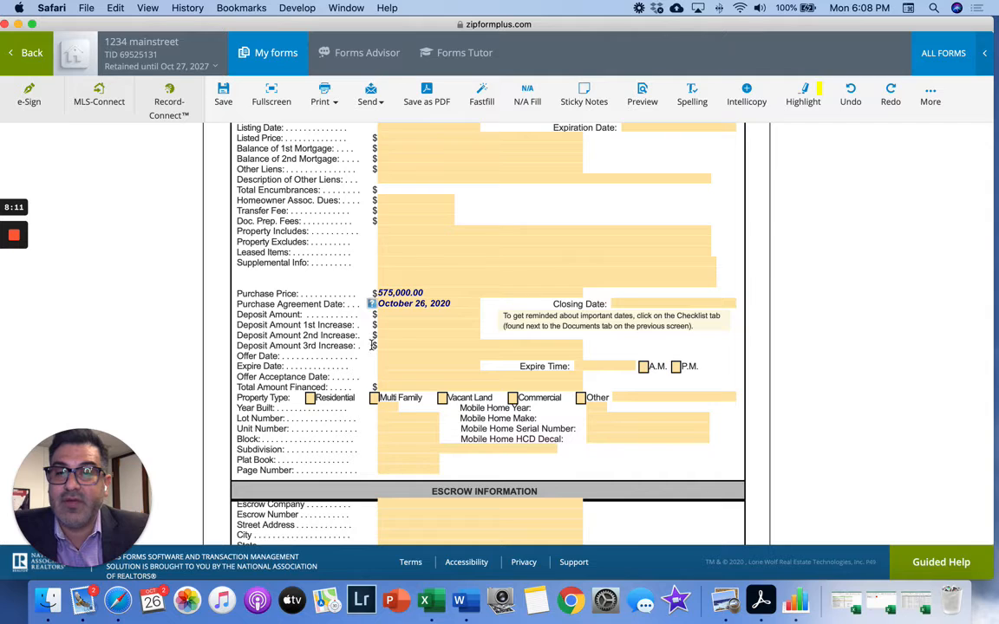
left_click(388, 314)
type("5")
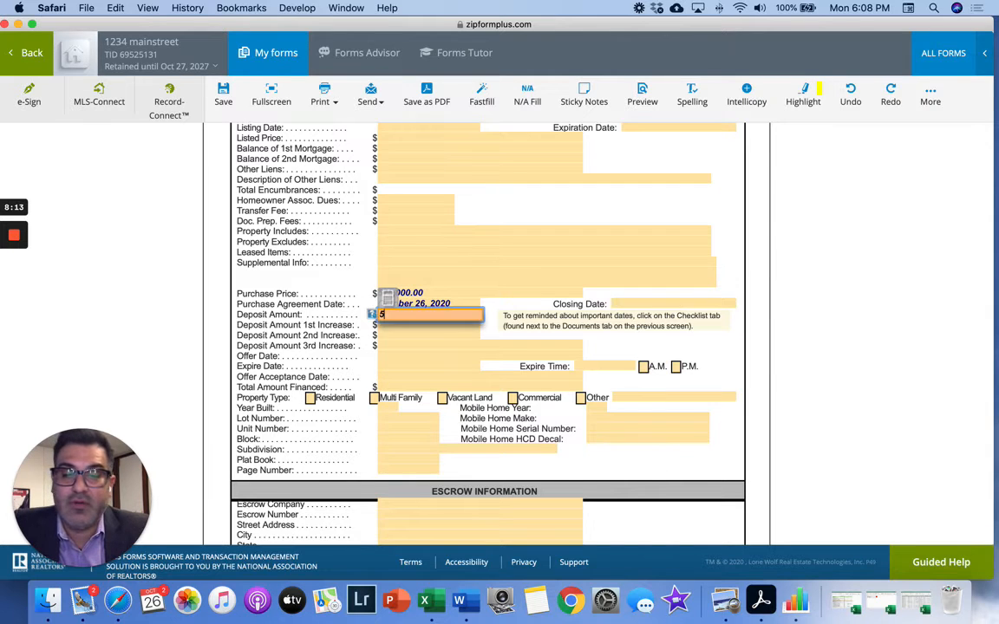
type("000")
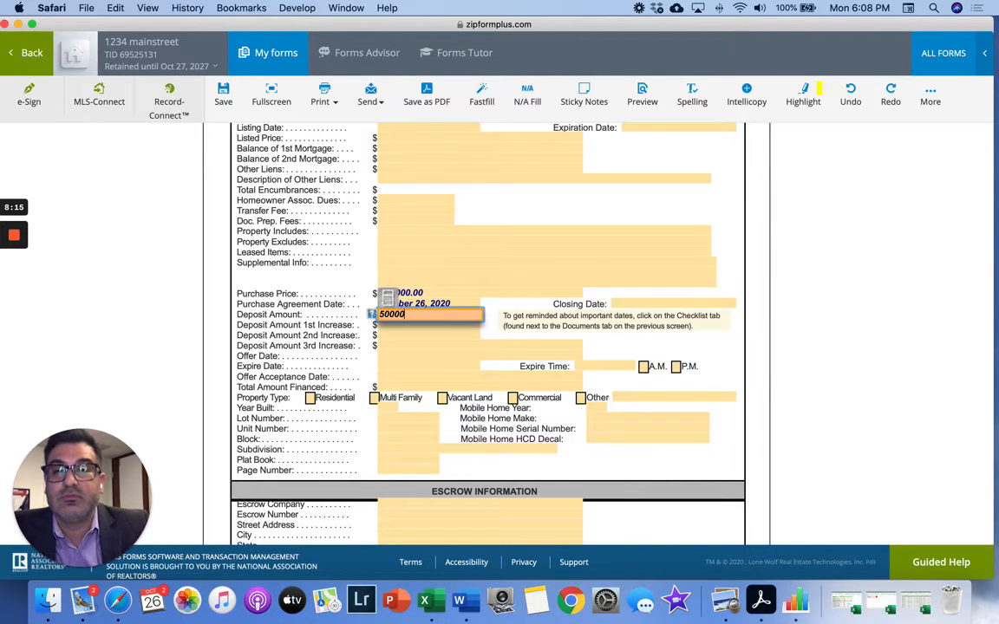
left_click(323, 351)
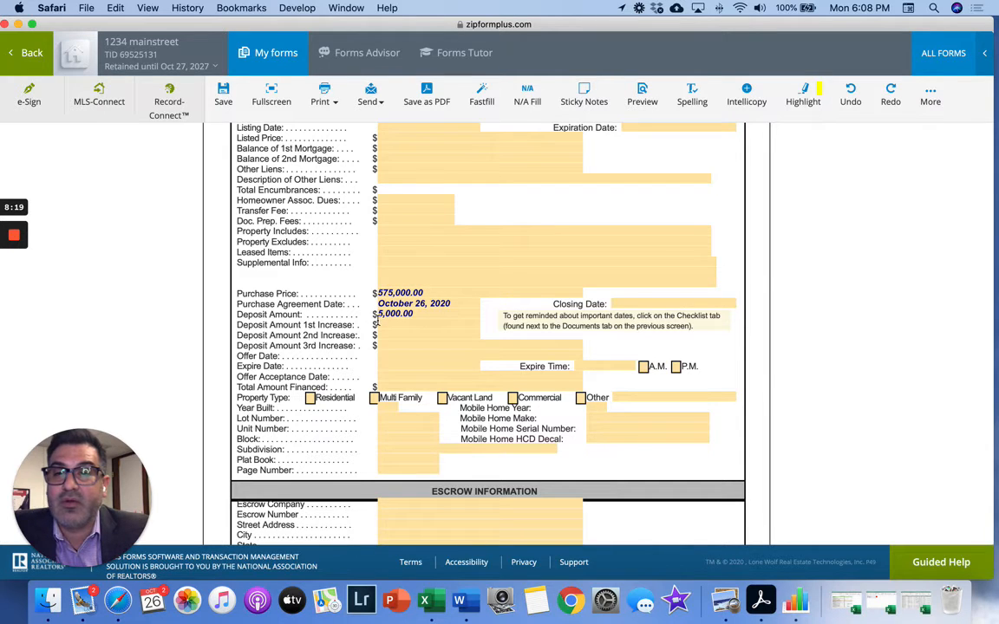
left_click(310, 398)
- Scroll past the Escrow section and select the Seller's Broker Firm Name field
scroll(434, 442, "down", 3)
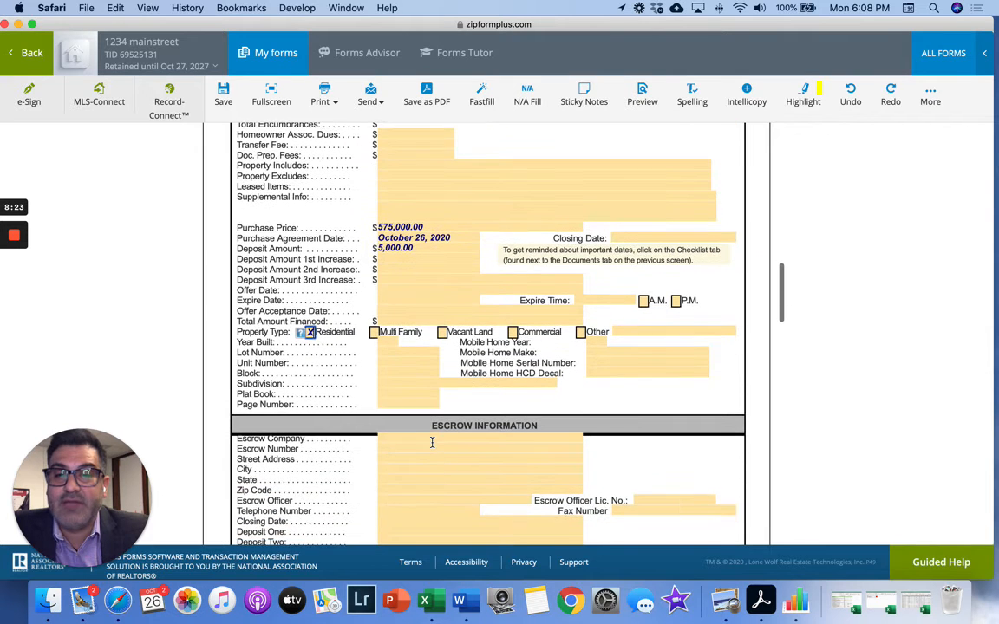
scroll(432, 443, "down", 10)
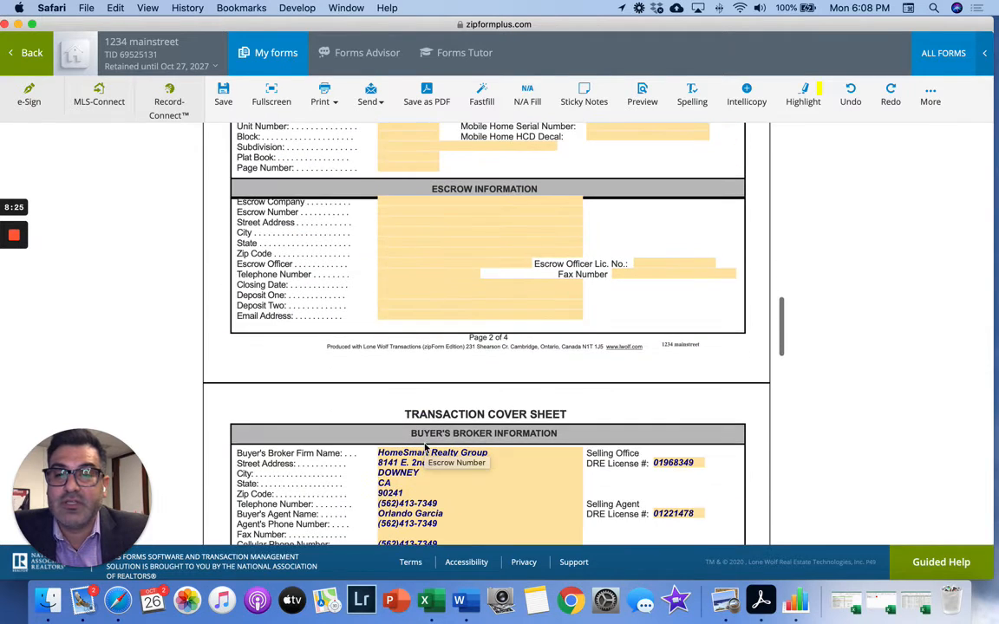
scroll(386, 421, "down", 1)
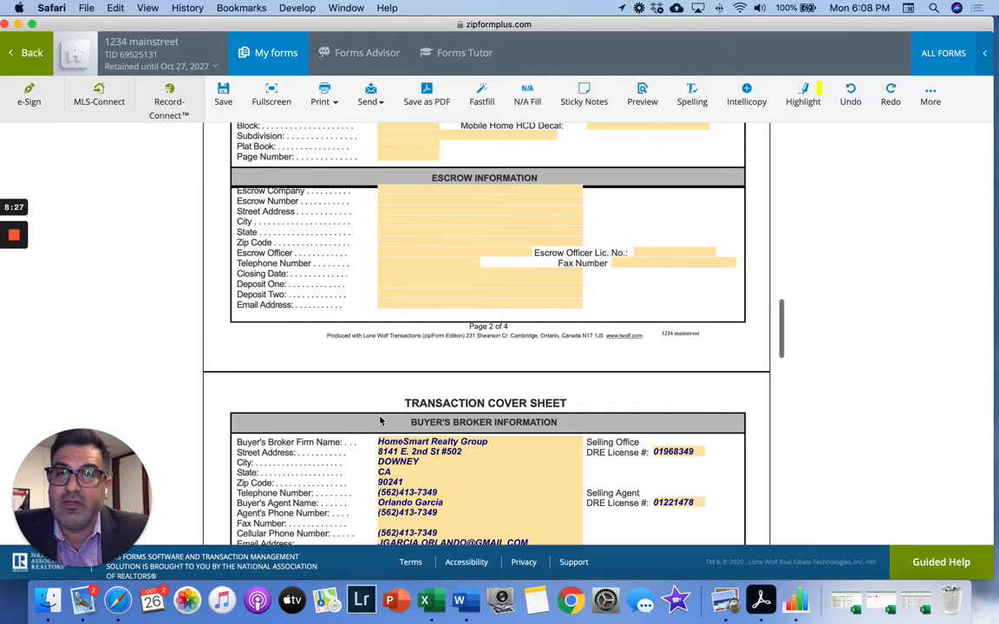
scroll(380, 420, "up", 15)
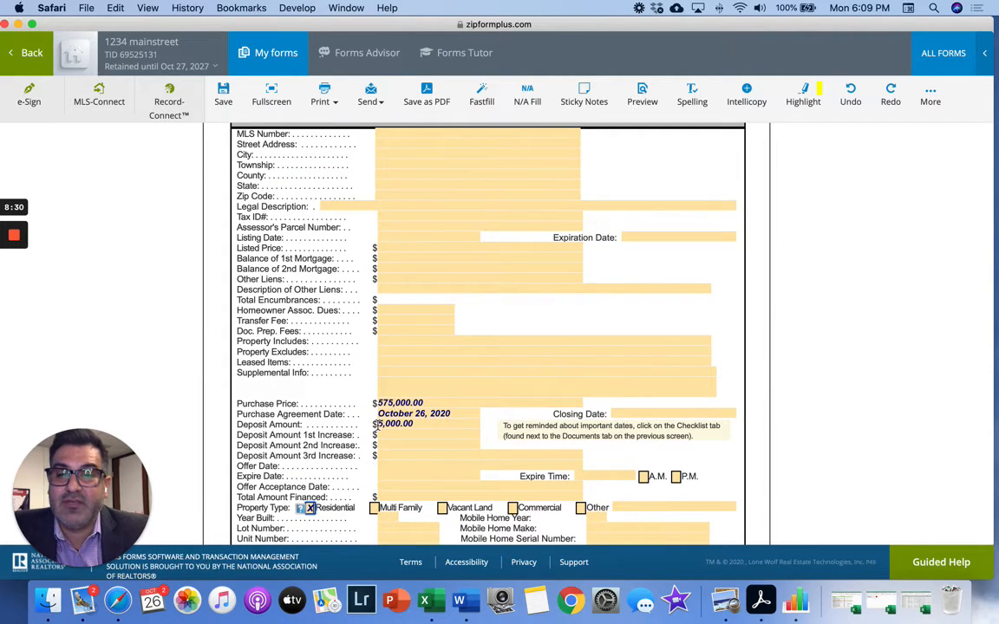
scroll(376, 424, "down", 12)
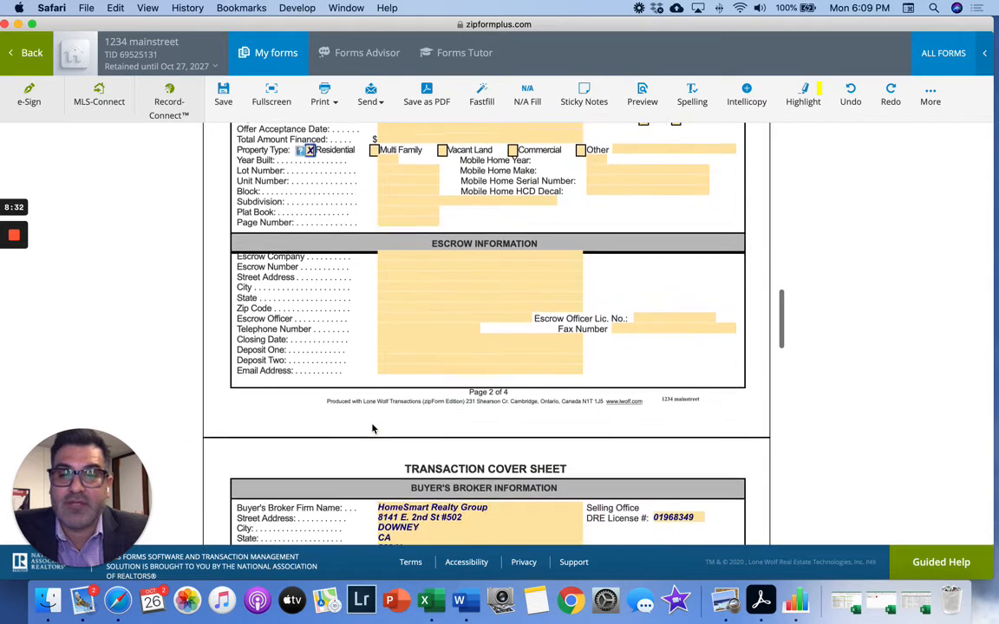
scroll(373, 429, "down", 7)
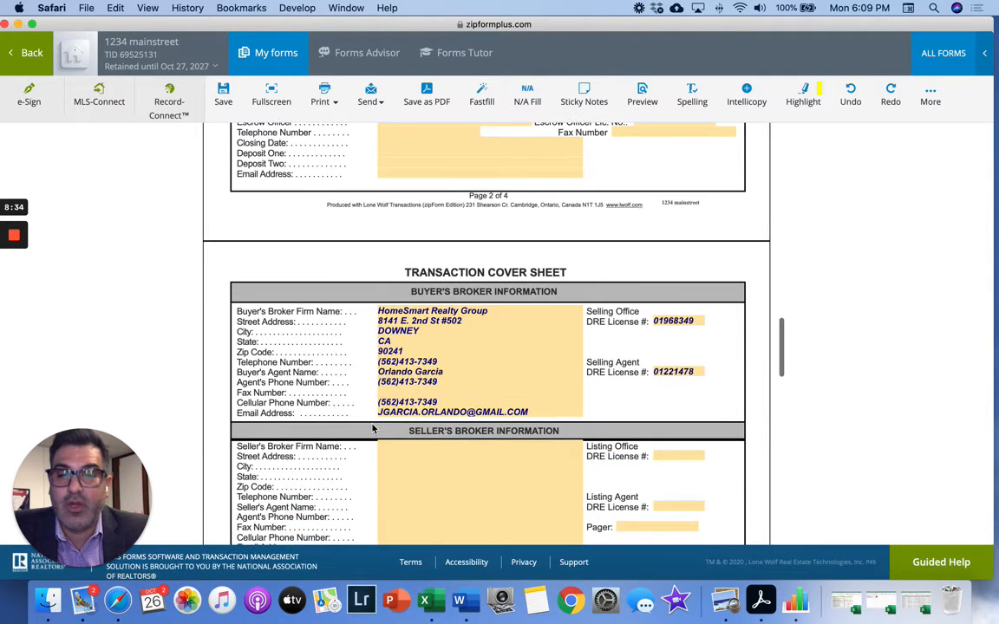
scroll(373, 428, "down", 3)
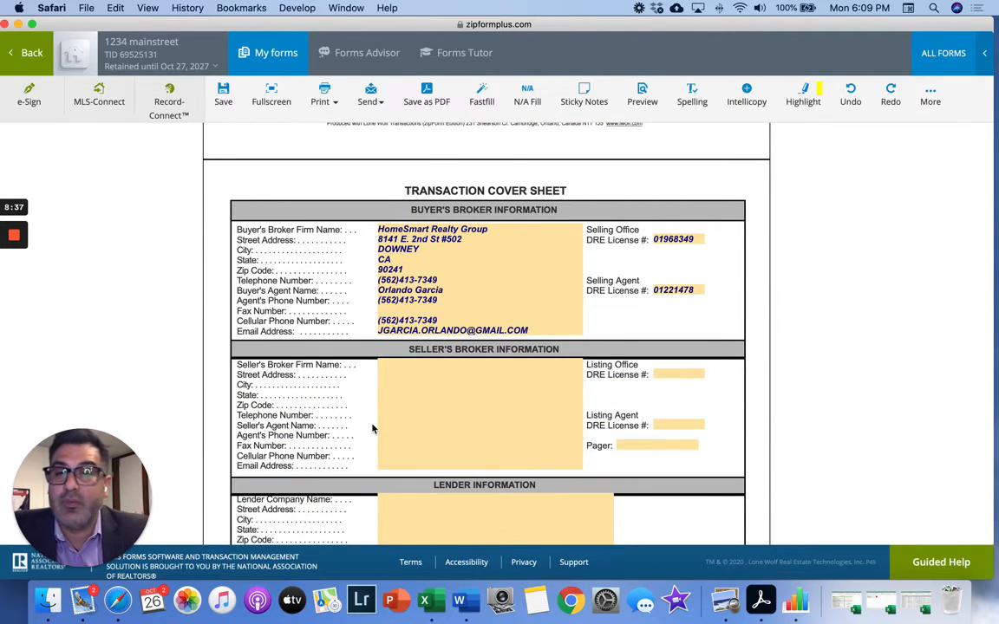
scroll(375, 427, "down", 1)
left_click(392, 341)
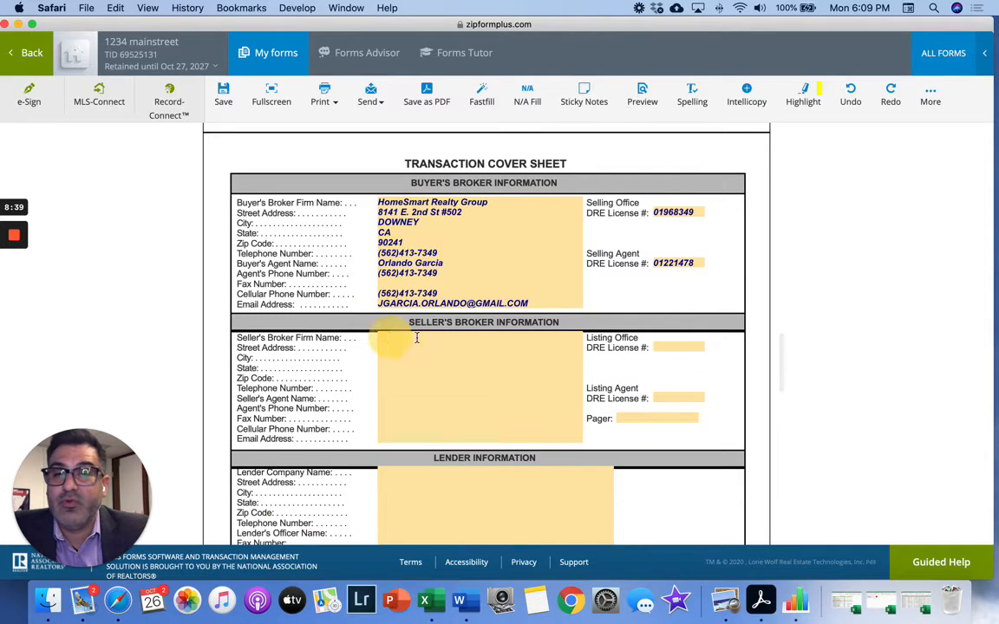
- Enter SELLERS BROKER as the seller's broker firm name
left_click(482, 339)
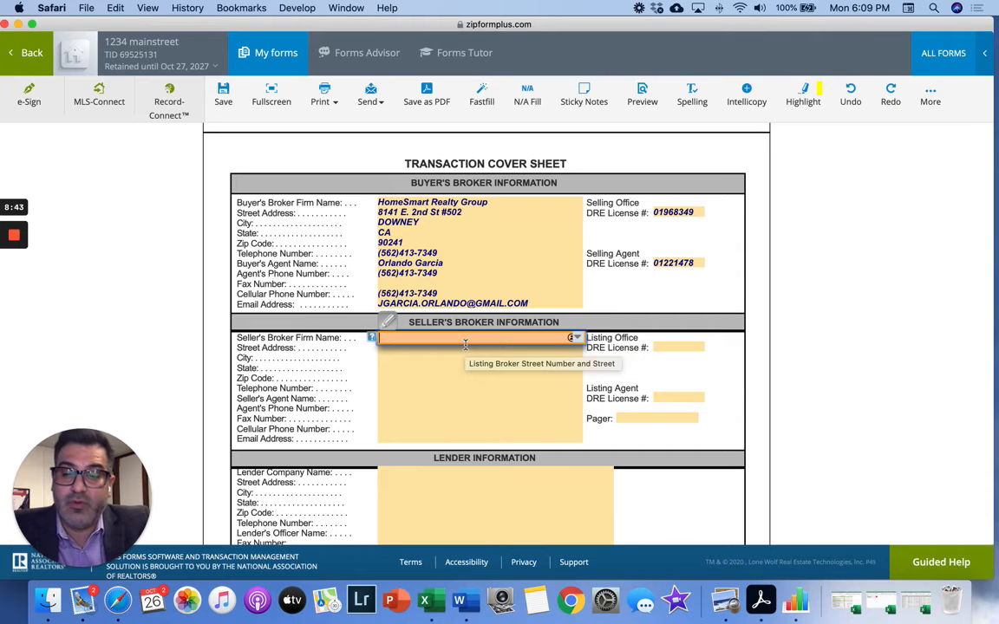
type("BORKE")
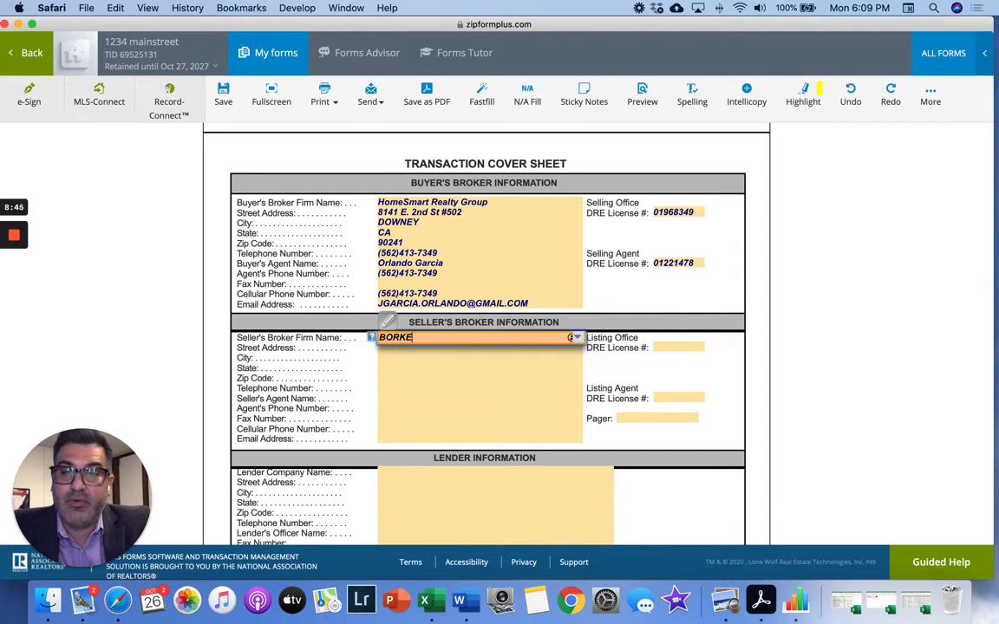
key("BackSpace")
key("BackSpace")
key("BackSpace")
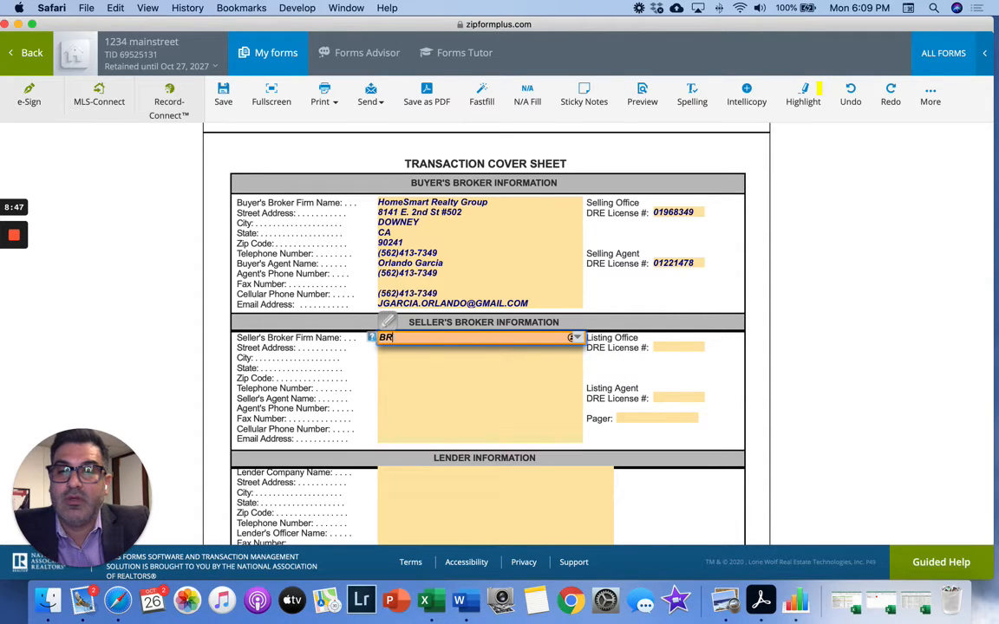
key("BackSpace")
key("BackSpace")
type("SELL")
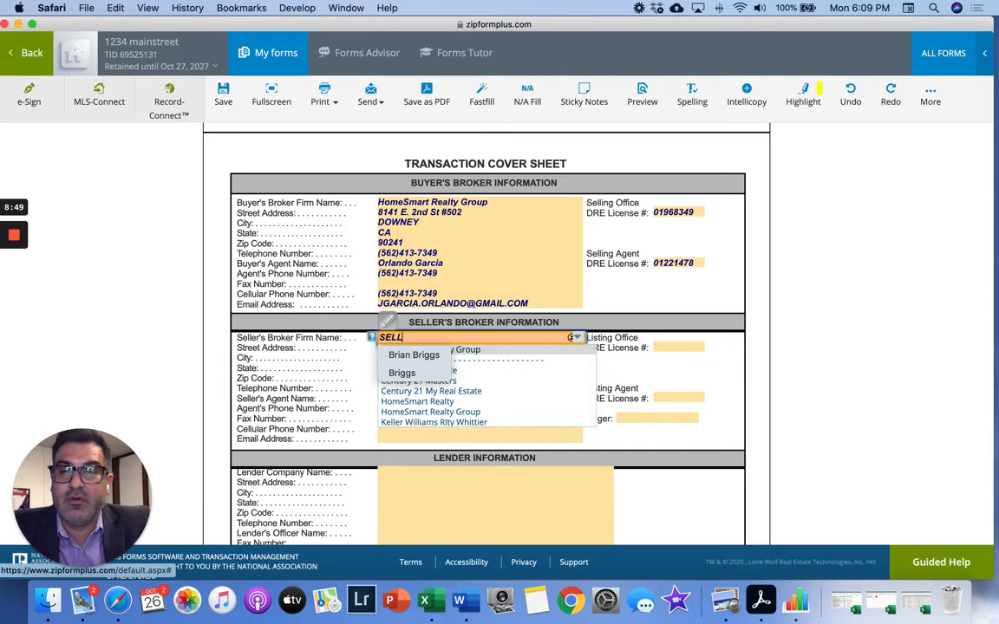
type("ERS BROKER")
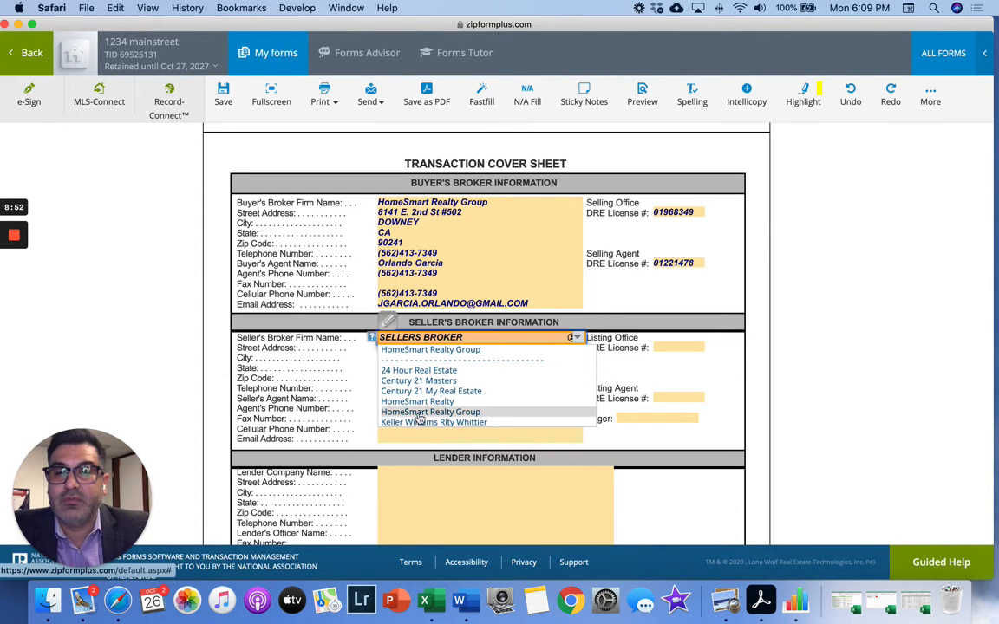
left_click(356, 376)
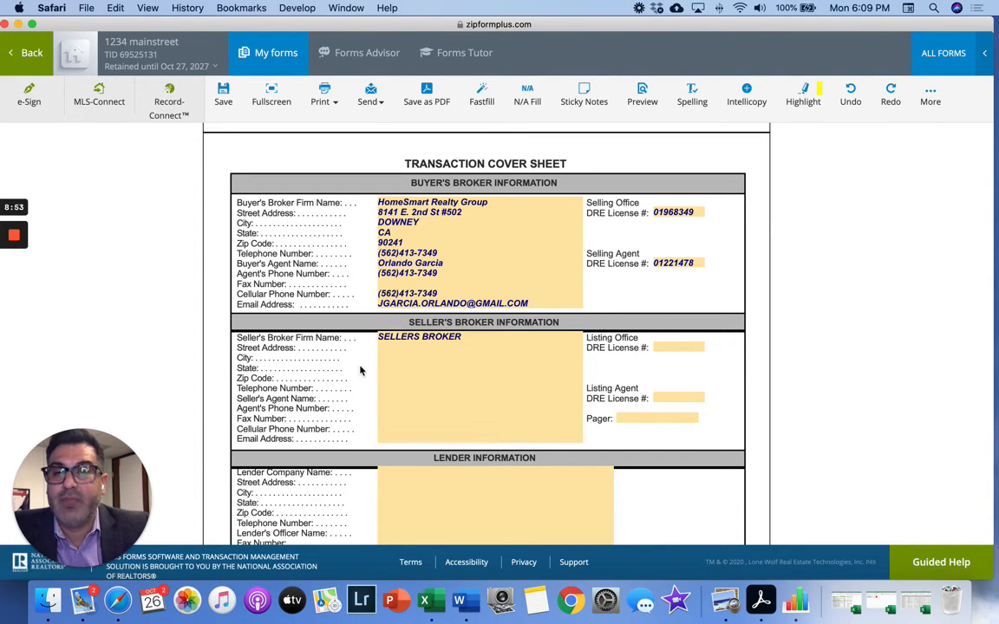
left_click(389, 346)
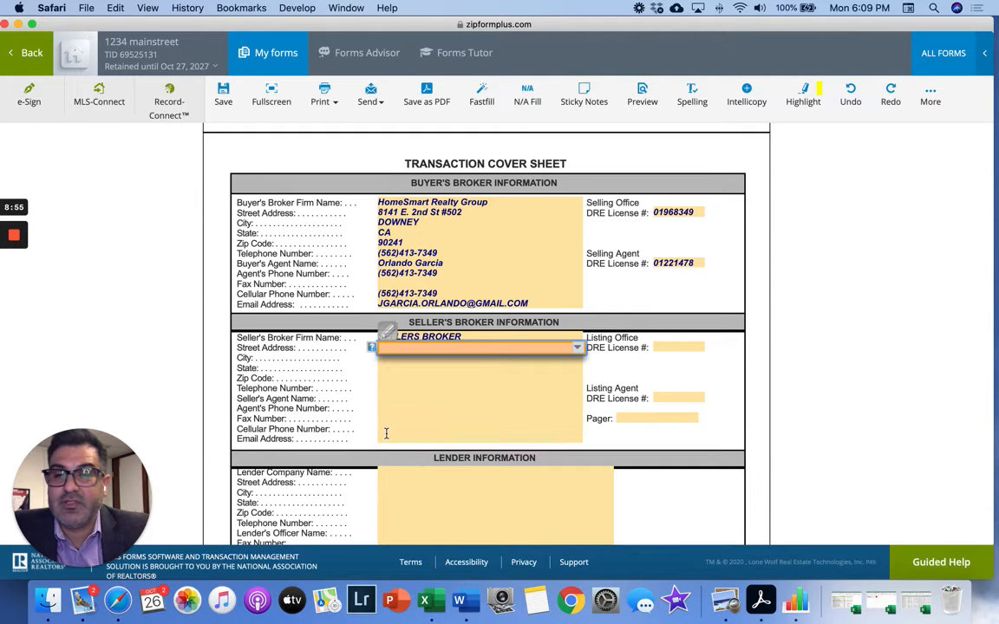
- Save the cover sheet and open the Residential Purchase Agreement from the Documents list
scroll(179, 271, "up", 3)
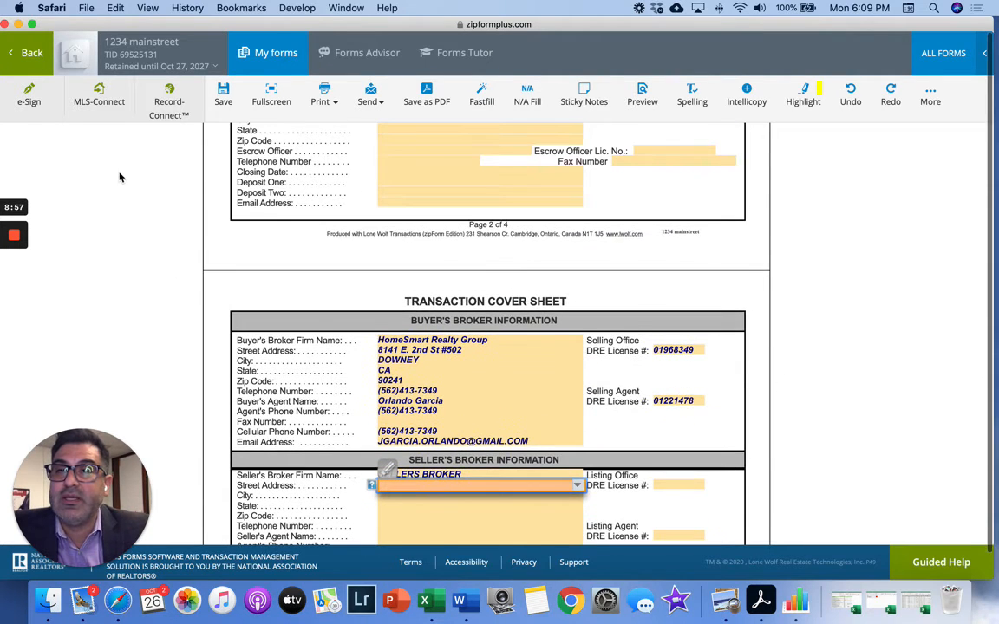
left_click(221, 97)
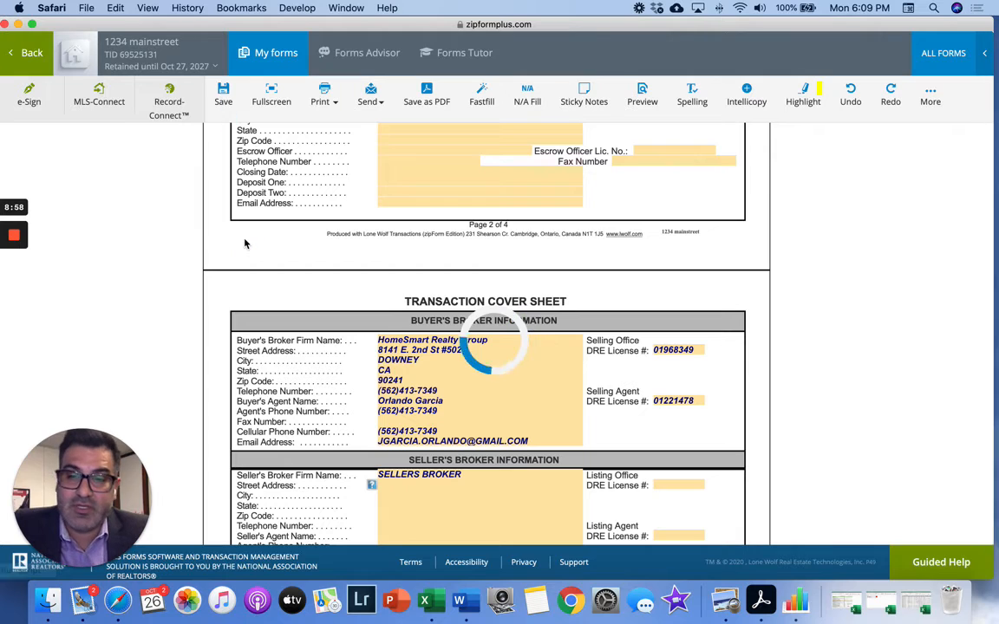
left_click(29, 54)
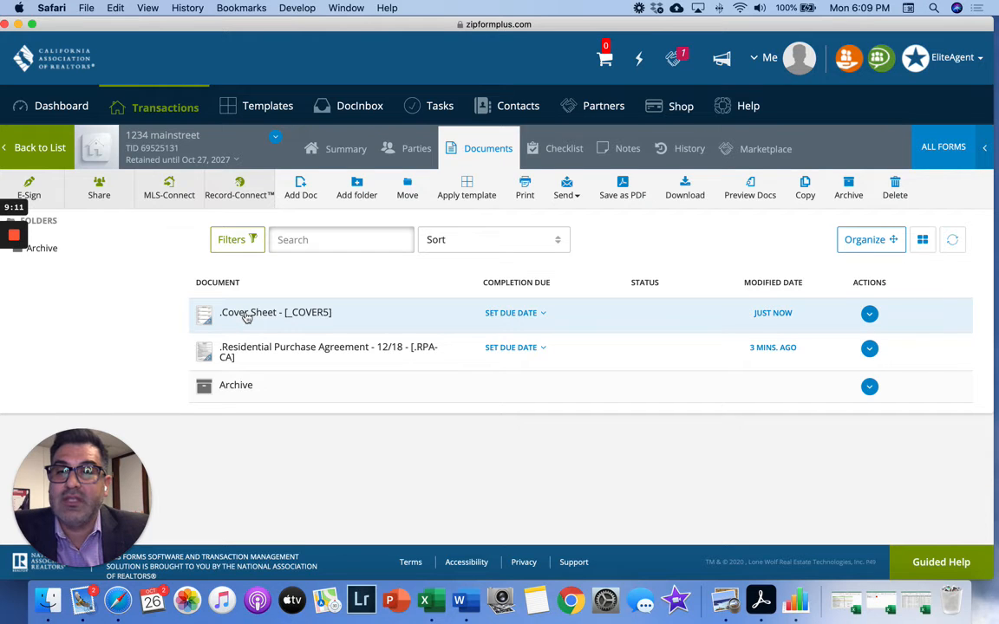
left_click(258, 352)
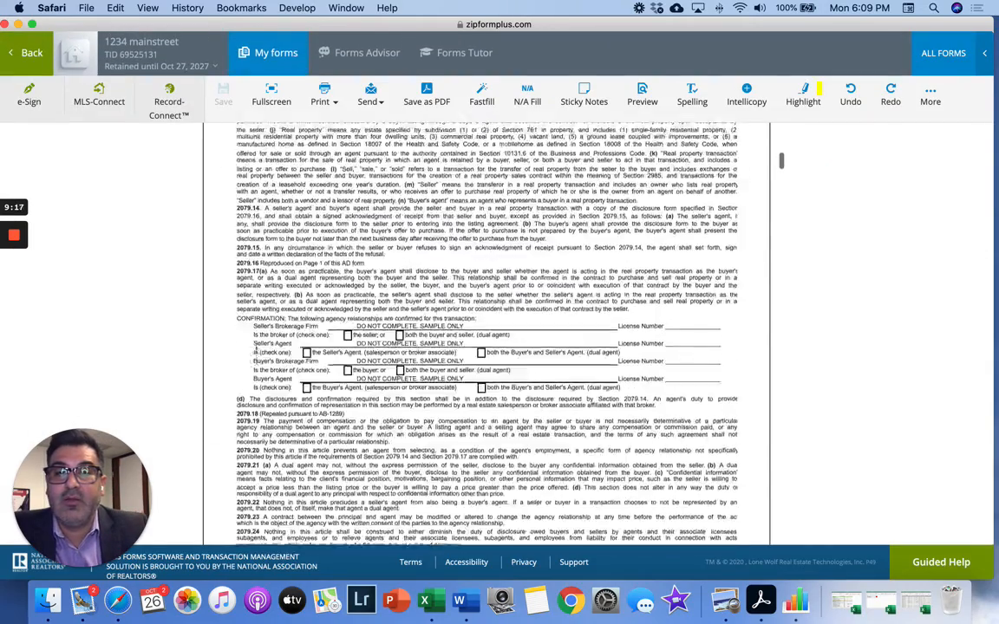
- Scroll through the RPA package to check the 575,000.00 price, 5,000.00 deposit and SELLERS BROKER firm
scroll(257, 351, "down", 10)
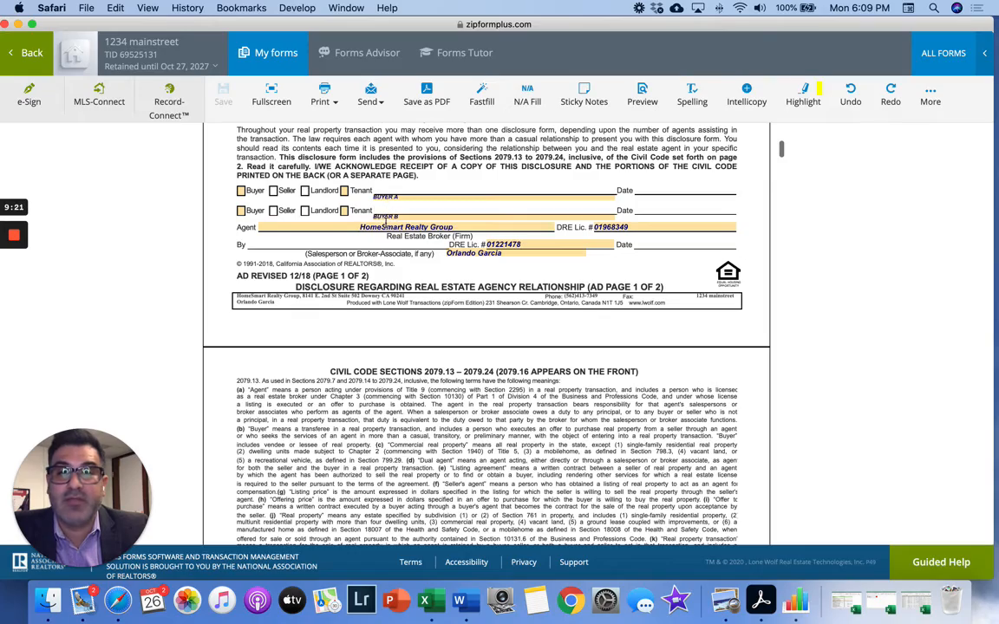
scroll(364, 290, "down", 15)
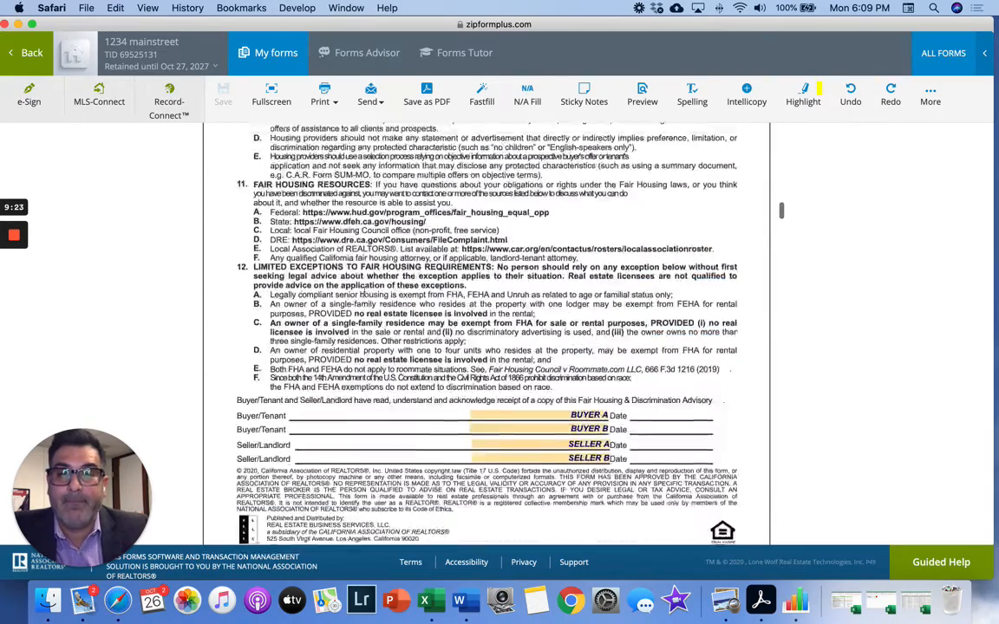
scroll(364, 291, "up", 2)
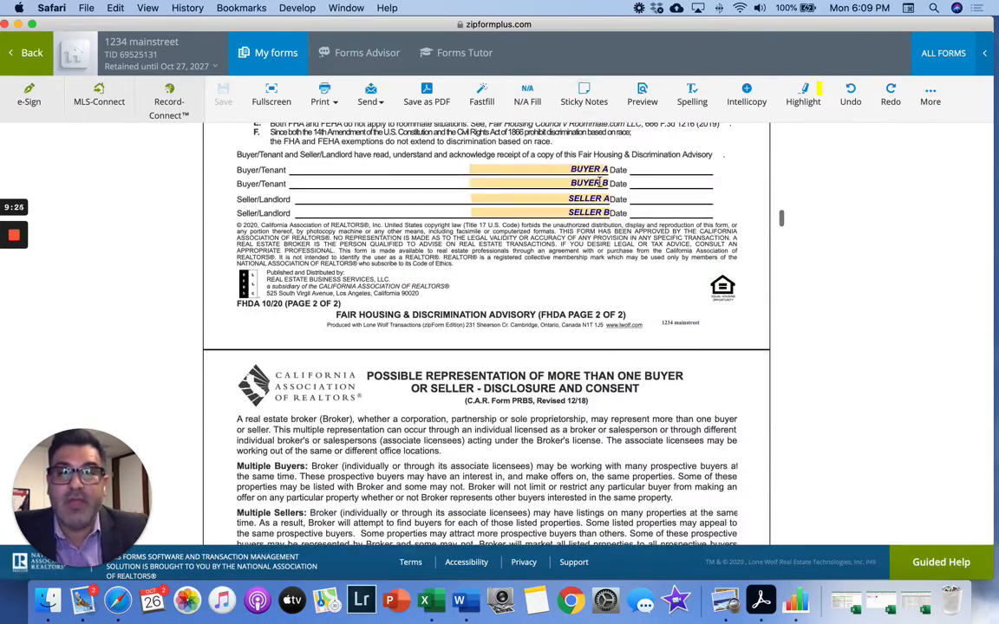
scroll(599, 191, "down", 15)
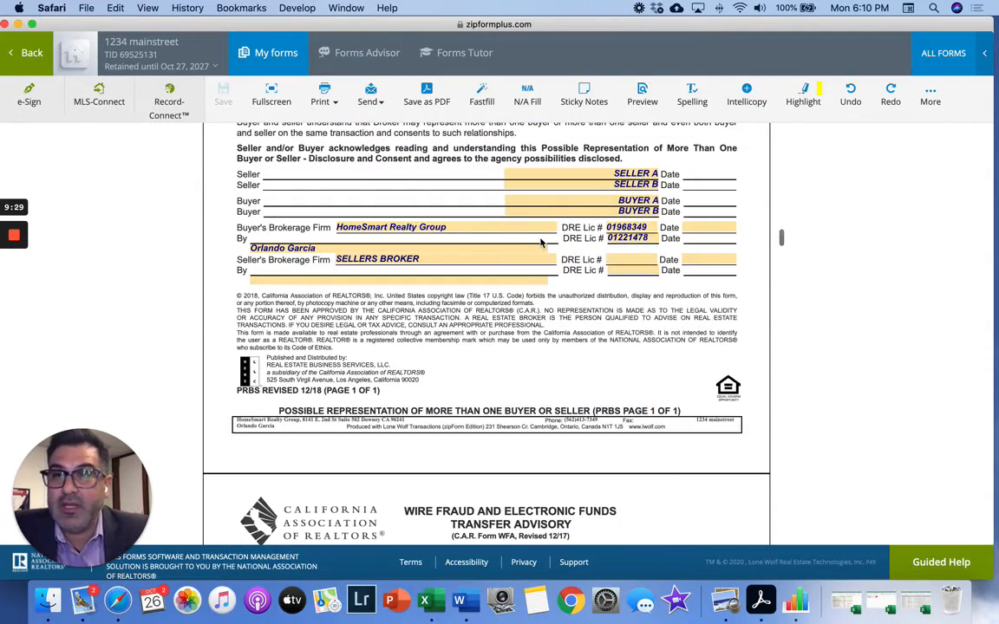
scroll(542, 242, "down", 15)
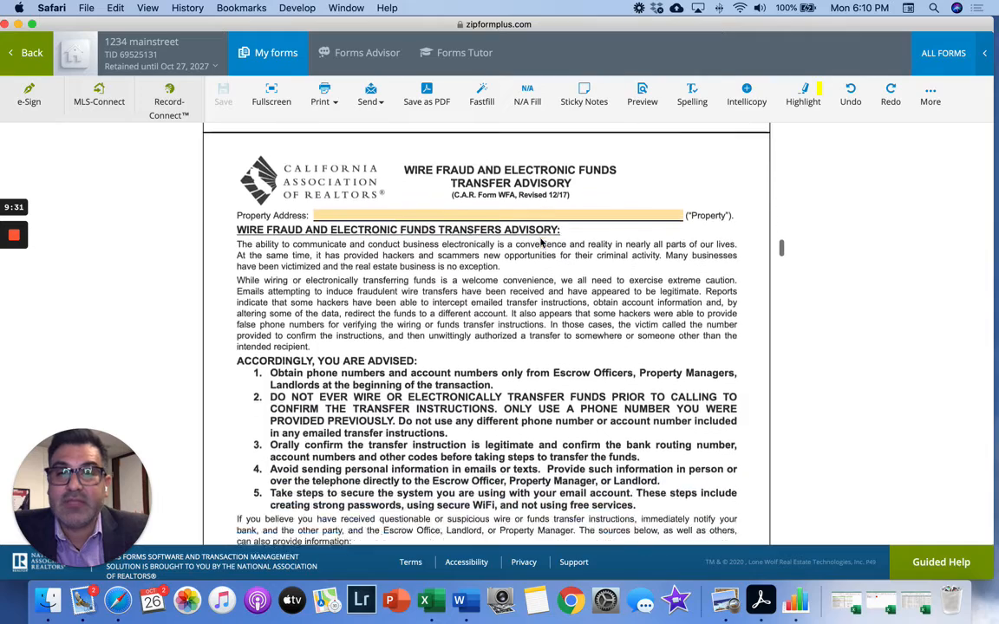
scroll(542, 243, "down", 10)
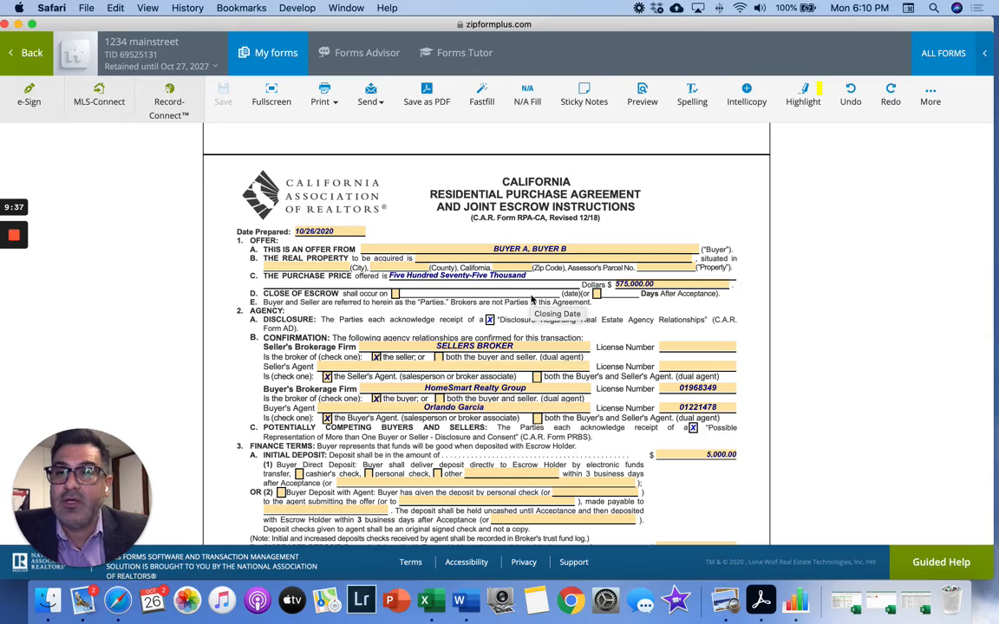
scroll(531, 299, "down", 10)
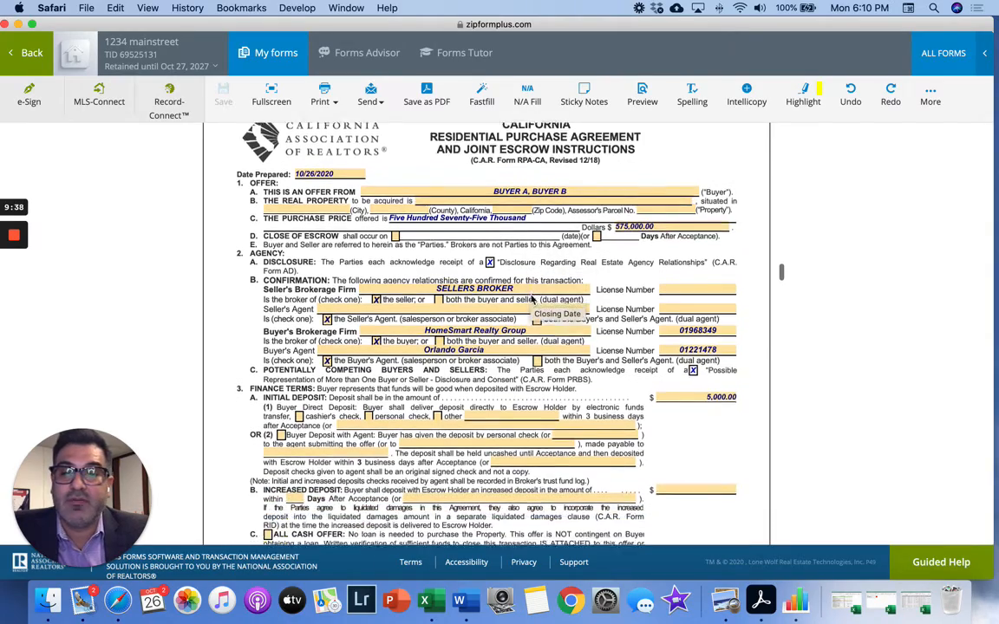
scroll(530, 298, "down", 4)
scroll(529, 295, "up", 8)
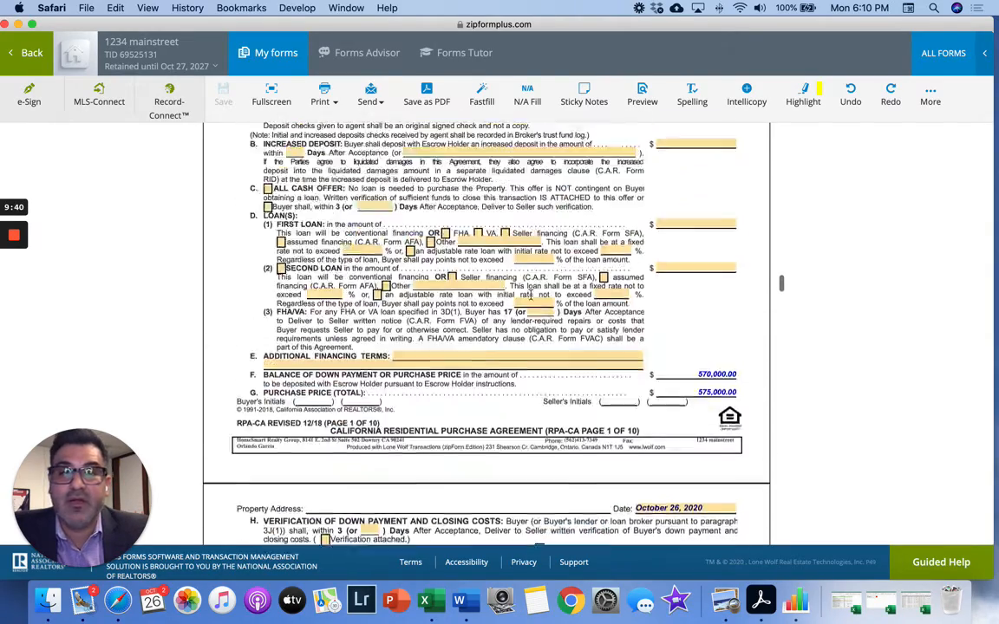
scroll(531, 295, "down", 12)
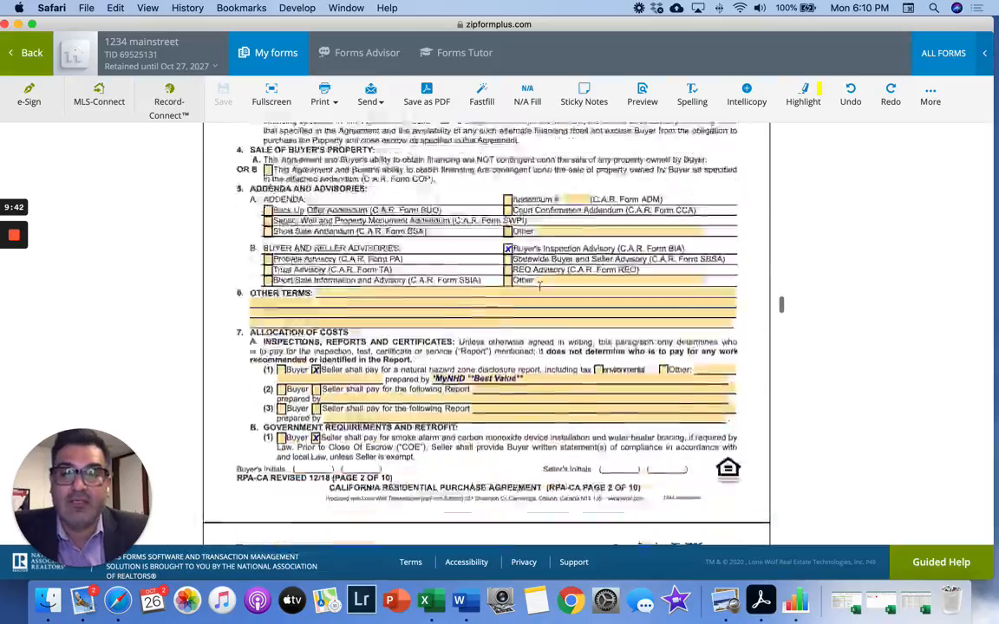
scroll(540, 287, "down", 20)
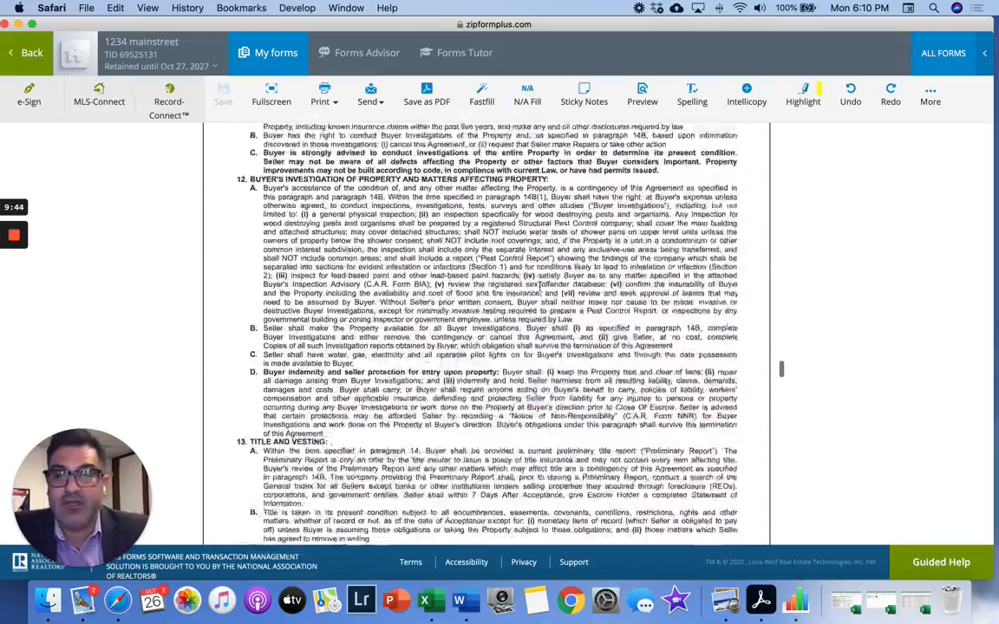
scroll(540, 287, "down", 20)
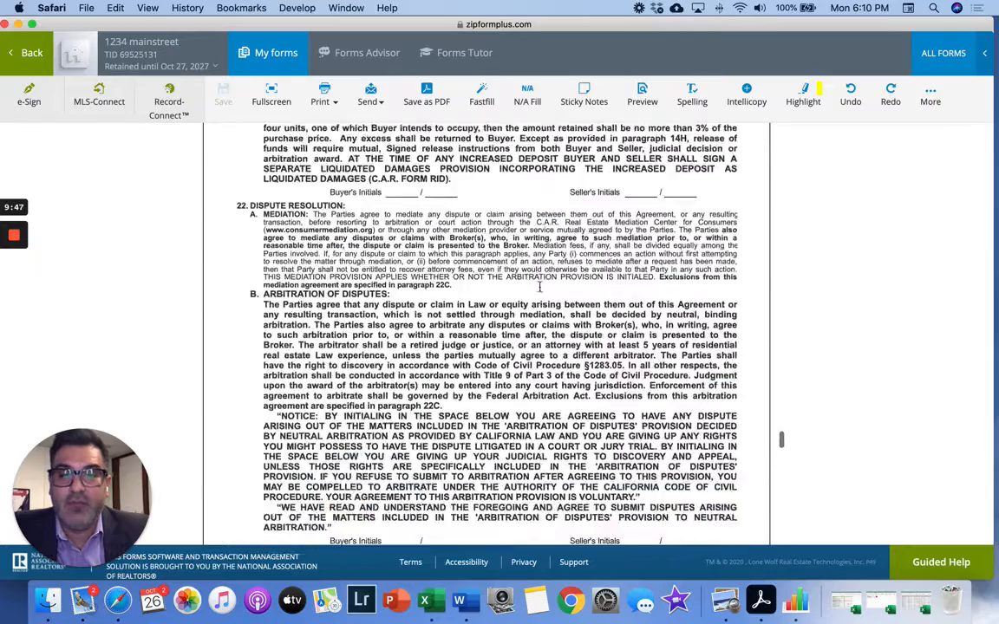
scroll(540, 287, "down", 15)
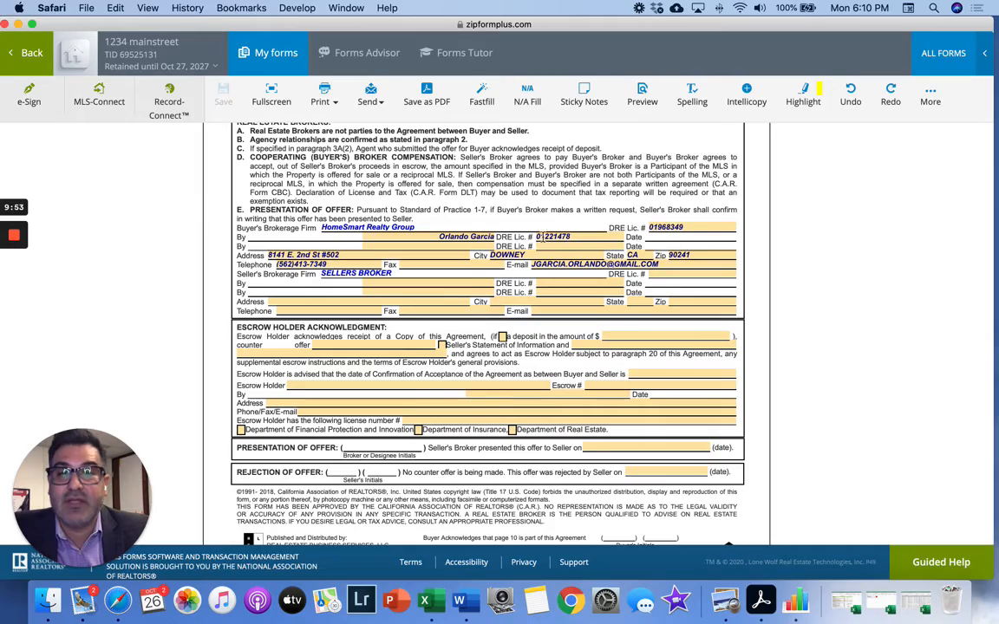
scroll(347, 352, "down", 12)
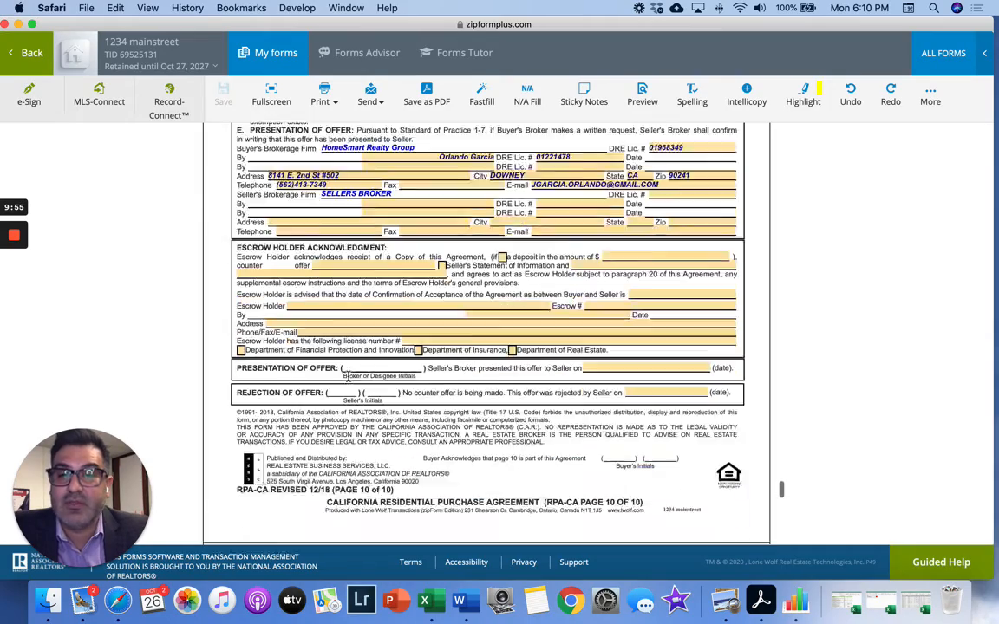
scroll(348, 381, "down", 10)
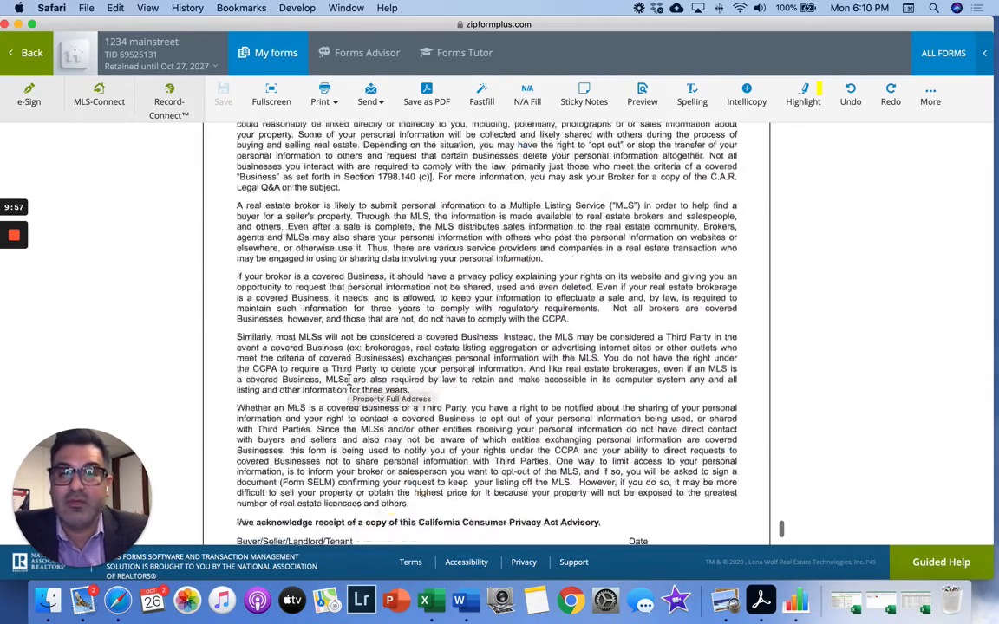
scroll(348, 382, "up", 15)
scroll(347, 382, "down", 15)
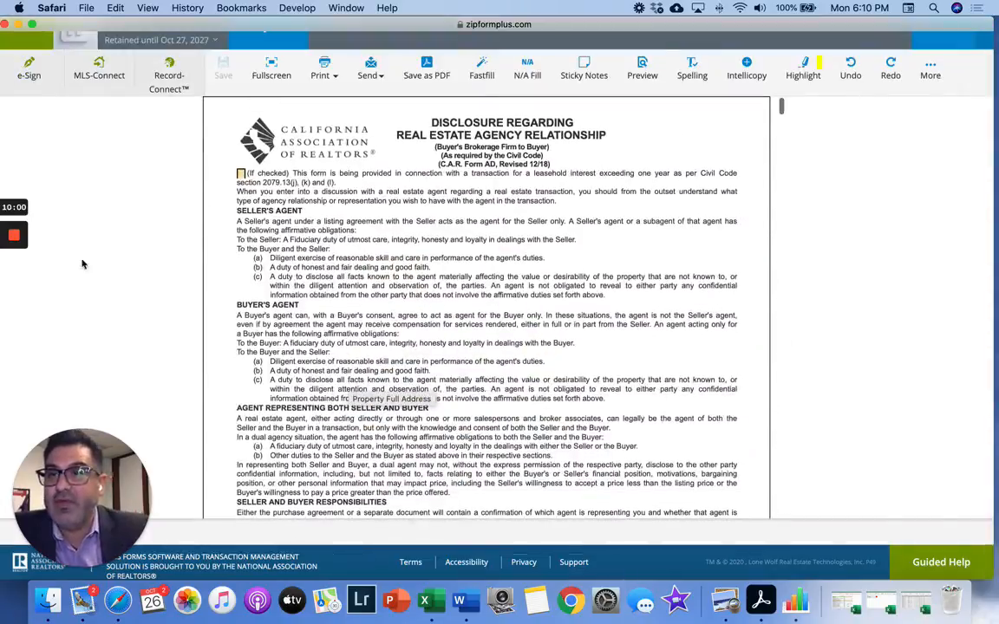
scroll(88, 151, "up", 3)
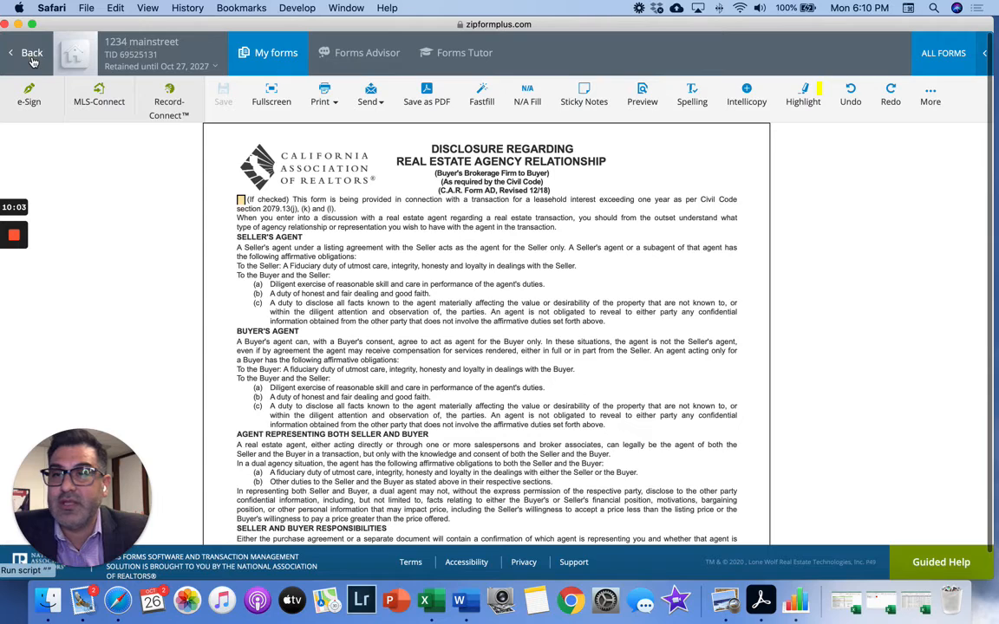
- Leave the purchase agreement and go back to the 1234 mainstreet Documents list
left_click(31, 55)
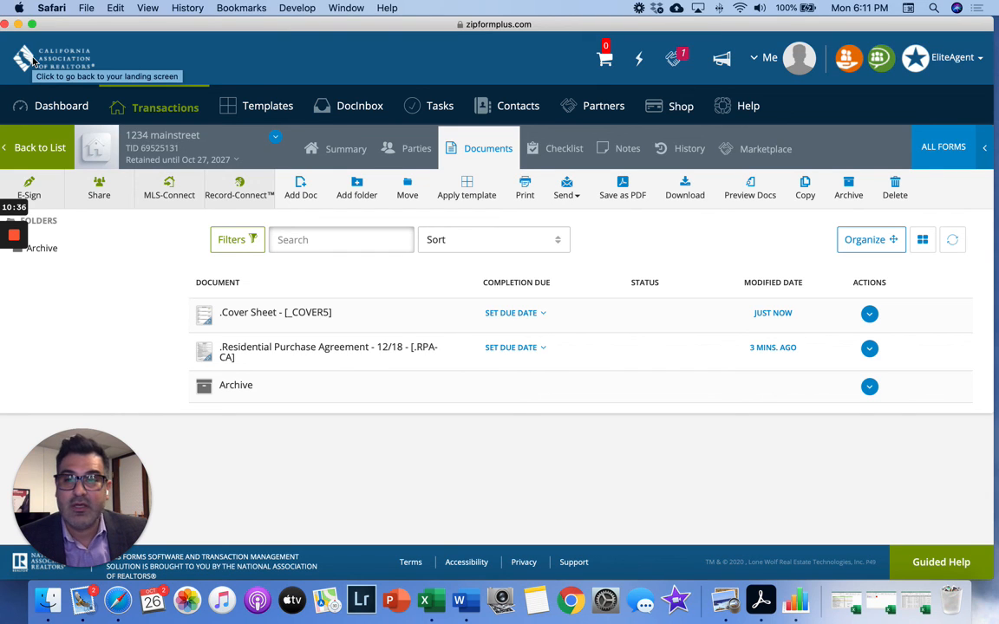
mouse_move(21, 239)
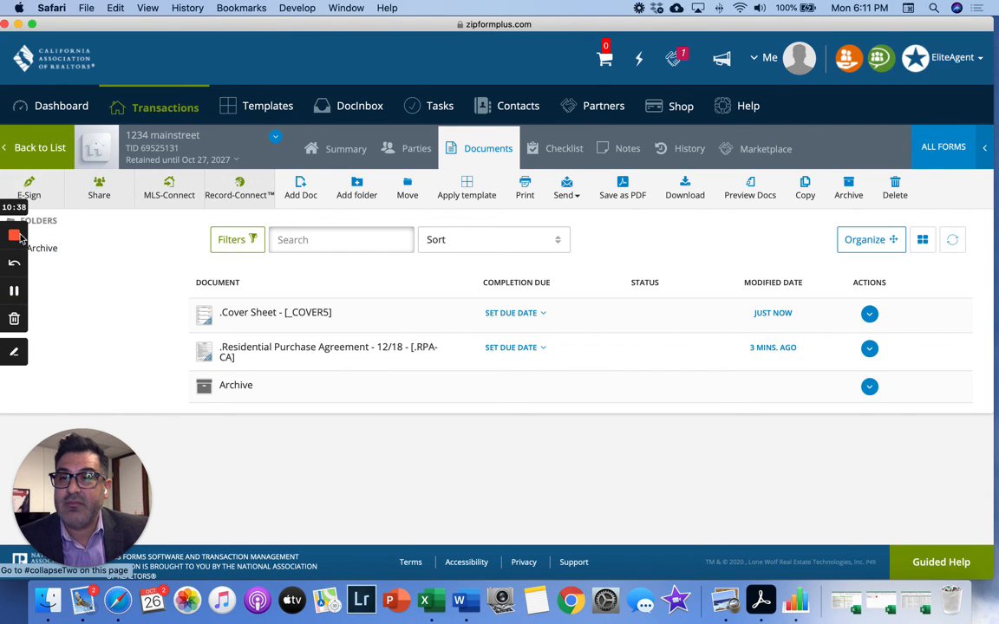